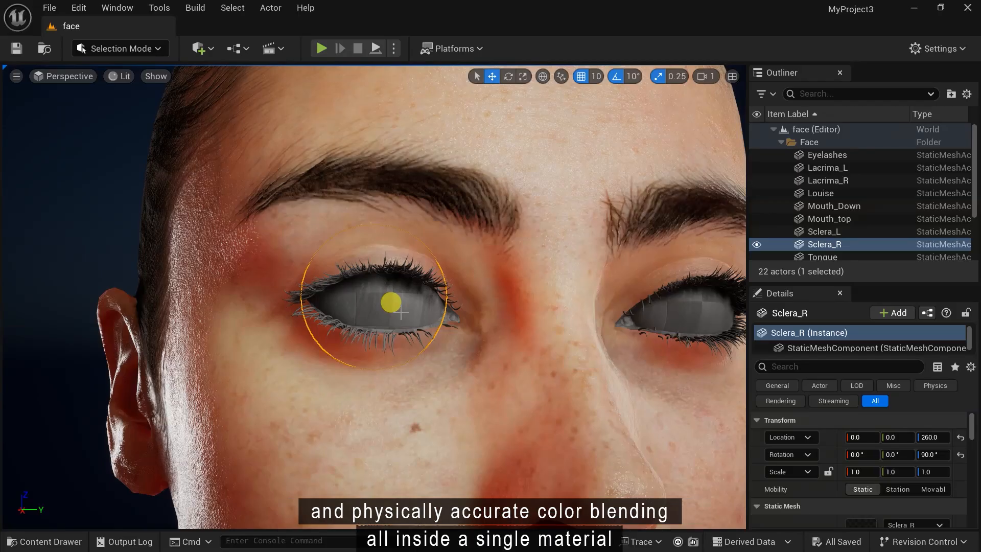
# - Create a new Material named Eye_mlt in the Skin folder
pyautogui.click(75, 543)
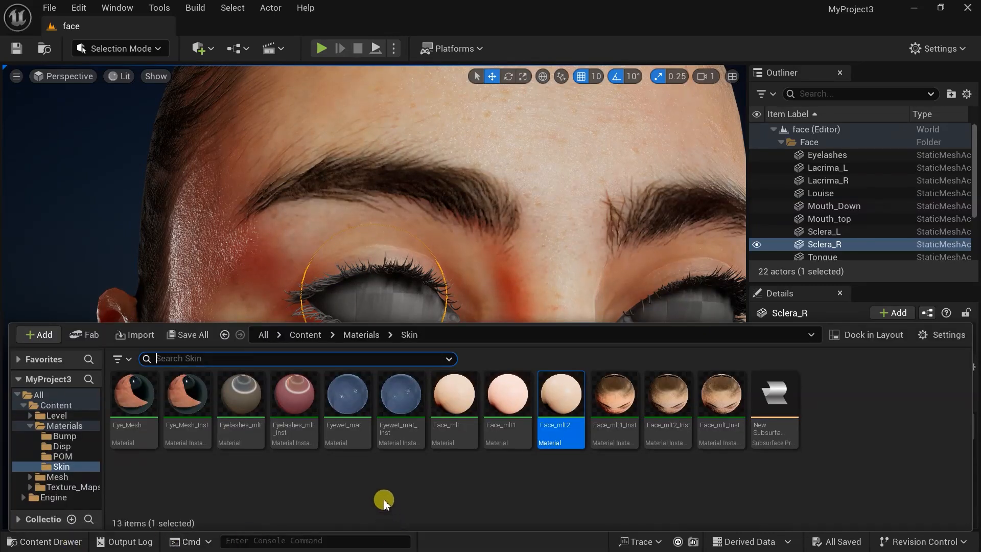
pyautogui.rightClick(351, 477)
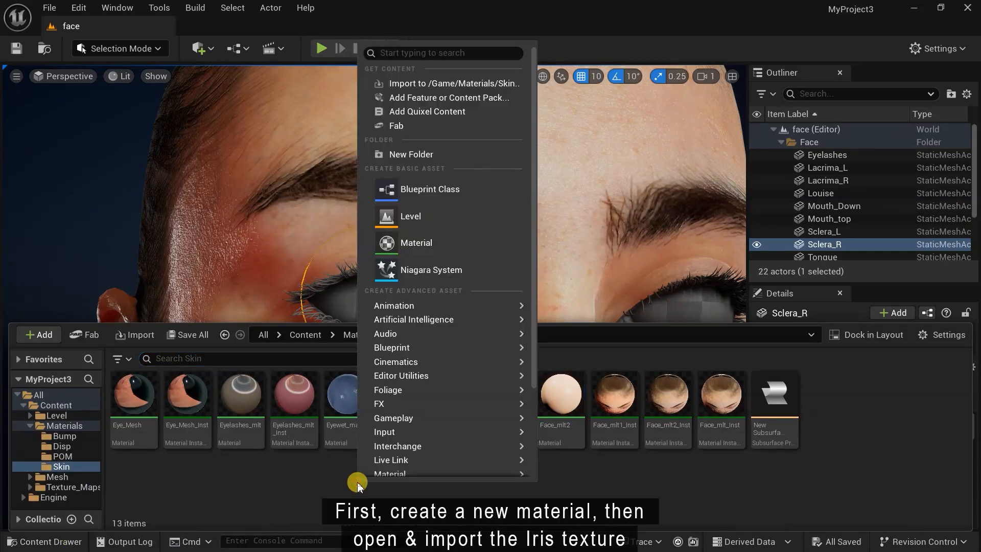
pyautogui.click(435, 250)
pyautogui.write('Eye_mlt')
pyautogui.press('Return')
# - Open Eye_mlt in the material editor and browse the Eye_Texture folder's textures
pyautogui.doubleClick(250, 407)
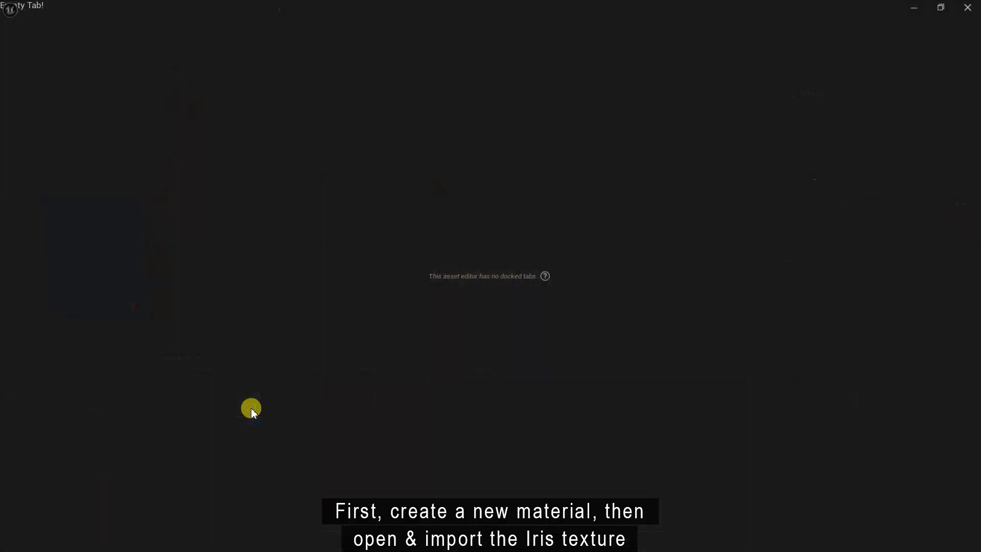
pyautogui.click(62, 540)
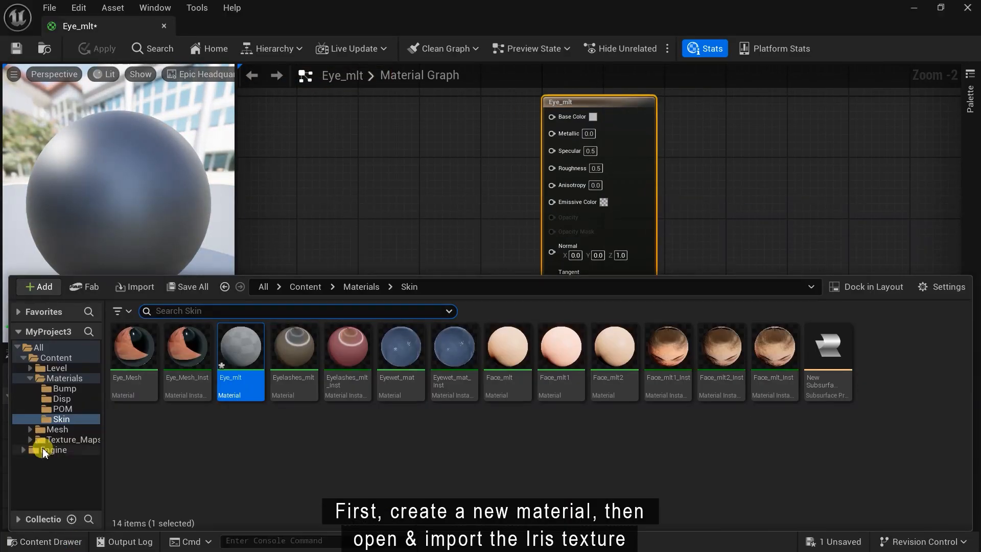
pyautogui.scroll(-5, 37, 480)
pyautogui.click(68, 493)
# - Inspect iris03_rightEye_col, then place it in the graph and wire its RGB into Base Color
pyautogui.doubleClick(195, 369)
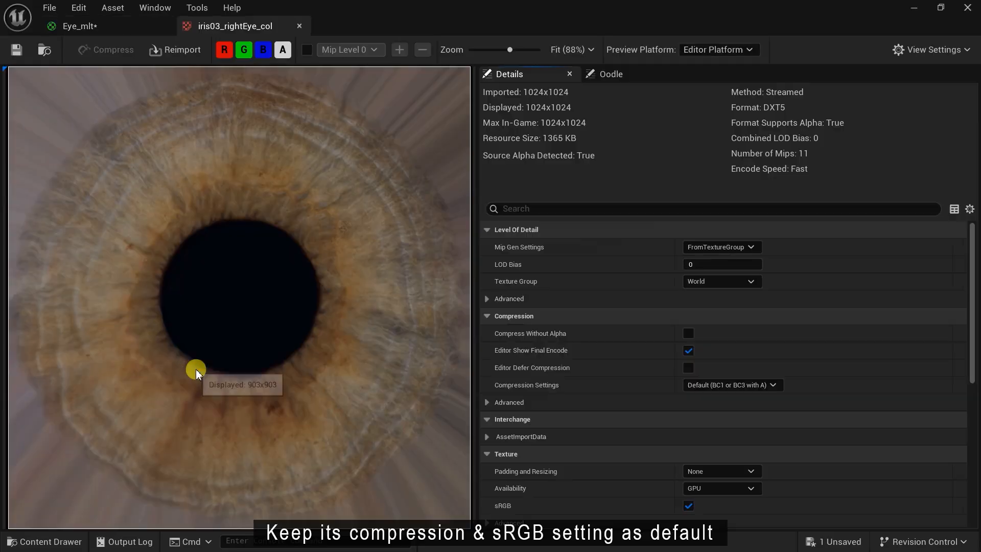
pyautogui.click(299, 26)
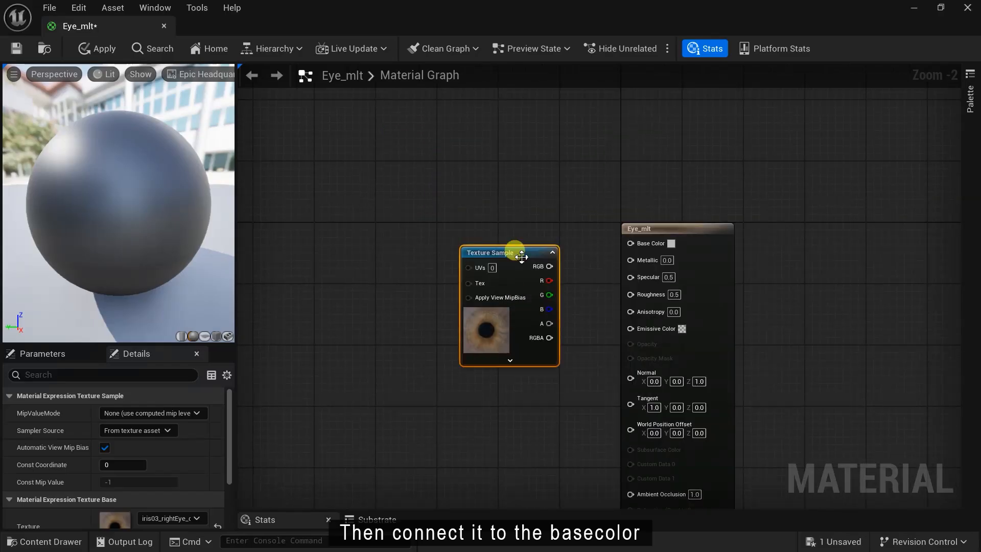
pyautogui.moveTo(513, 252); pyautogui.dragTo(596, 246)
pyautogui.moveTo(457, 206); pyautogui.dragTo(472, 221)
# - Set the preview viewport field of view to 50 and orbit the sphere to check the iris
pyautogui.moveTo(112, 218); pyautogui.dragTo(394, 303)
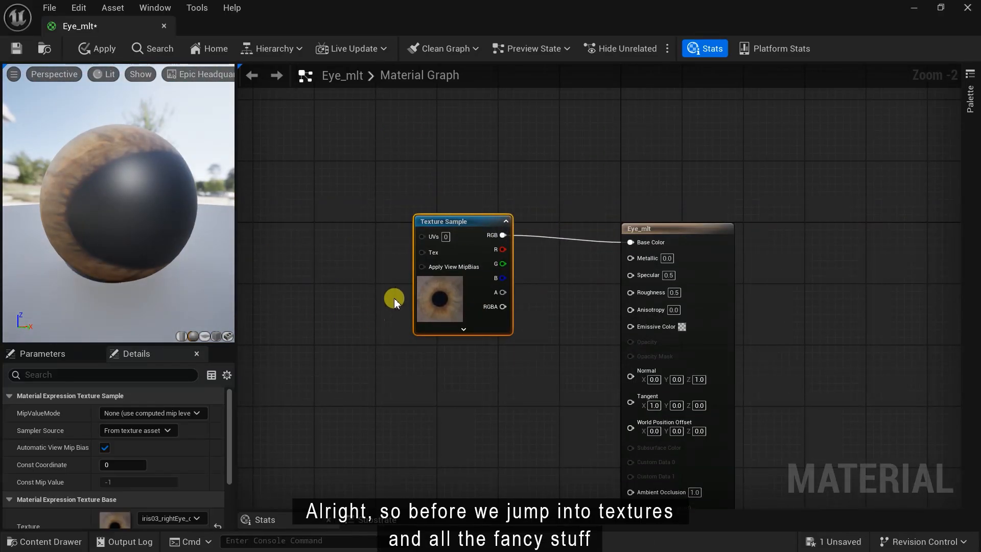
pyautogui.click(14, 74)
pyautogui.click(125, 159)
pyautogui.write('50')
pyautogui.press('Return')
pyautogui.moveTo(145, 254); pyautogui.dragTo(161, 238)
pyautogui.scroll(-5, 428, 409)
pyautogui.moveTo(389, 397); pyautogui.dragTo(764, 307, button='right')
pyautogui.moveTo(602, 322); pyautogui.dragTo(695, 297, button='right')
pyautogui.scroll(2, 557, 296)
pyautogui.moveTo(516, 296); pyautogui.dragTo(587, 306, button='right')
pyautogui.scroll(3, 482, 283)
# - Add a Camera Vector node and a VertexNormalWS node to the graph
pyautogui.click(528, 301)
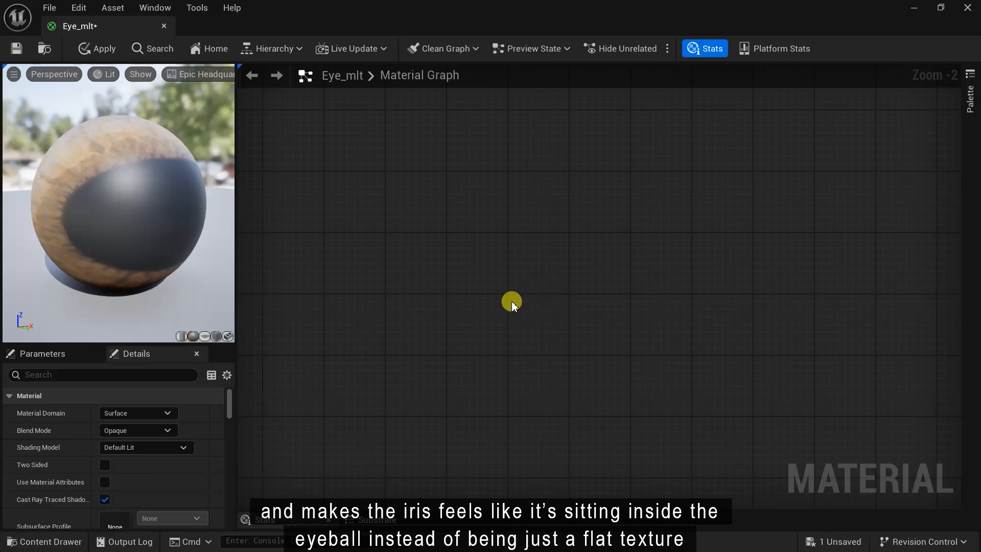
pyautogui.rightClick(511, 302)
pyautogui.write('camerav')
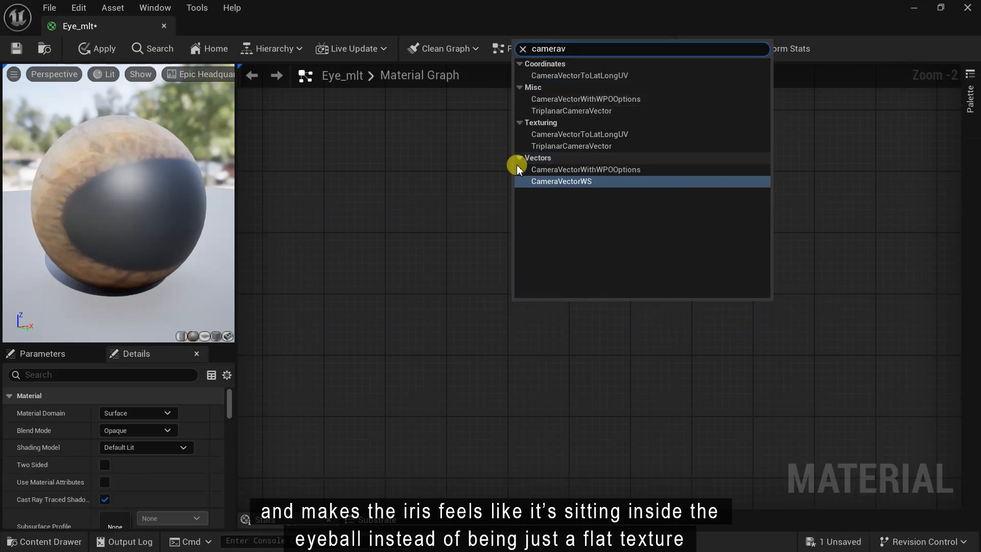
pyautogui.click(551, 181)
pyautogui.scroll(1, 547, 371)
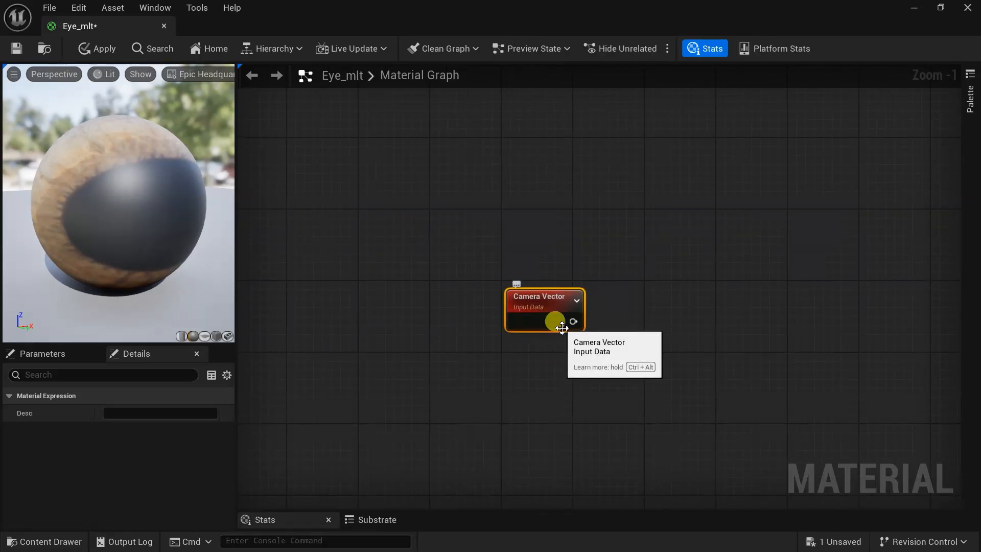
pyautogui.rightClick(529, 394)
pyautogui.write('vertex')
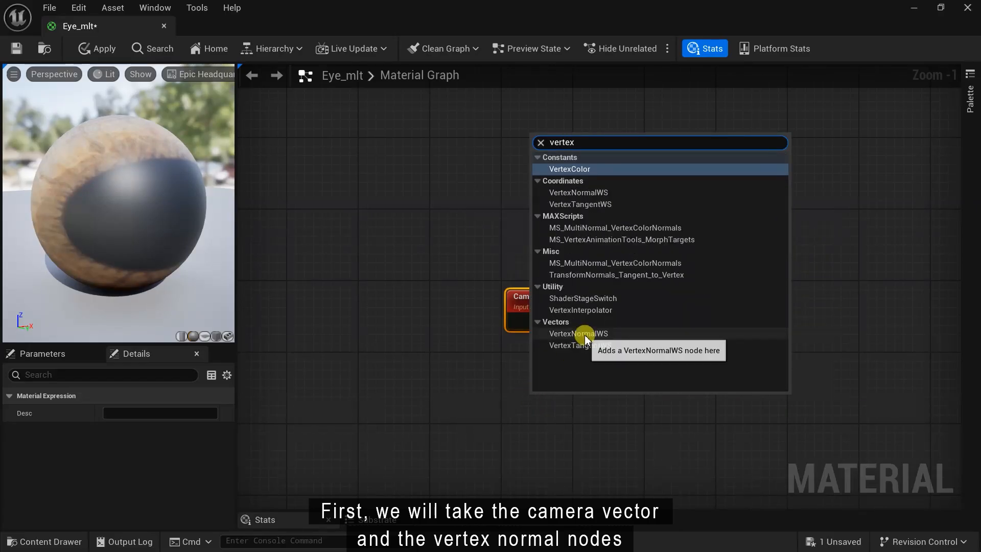
pyautogui.click(549, 332)
pyautogui.moveTo(579, 396); pyautogui.dragTo(550, 382)
pyautogui.moveTo(640, 348); pyautogui.dragTo(589, 408, button='right')
# - Negate the Camera Vector through a Multiply node with B = -1
pyautogui.moveTo(521, 380); pyautogui.dragTo(687, 367)
pyautogui.write('mu')
pyautogui.click(686, 208)
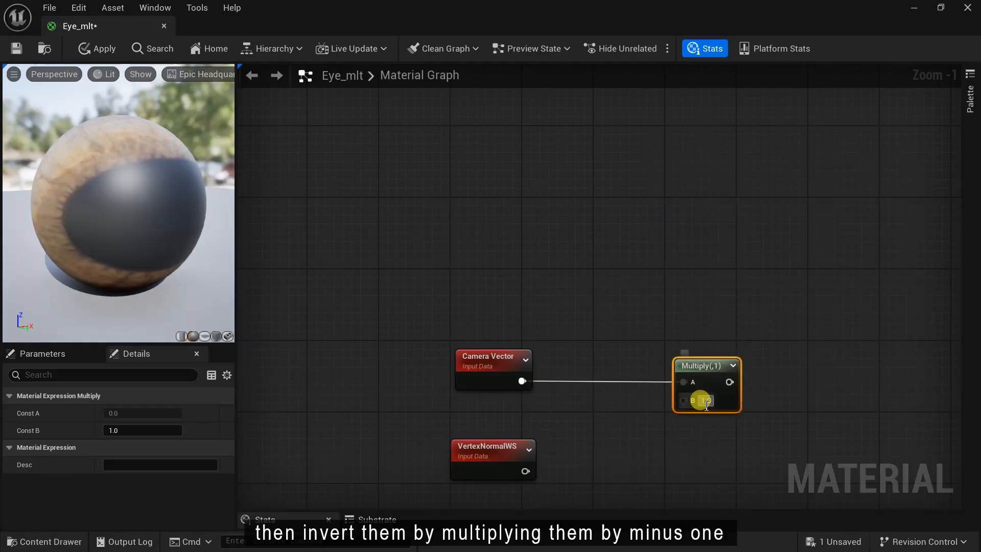
pyautogui.write('-1')
pyautogui.press('Return')
# - Negate VertexNormalWS through a second Multiply node with B = -1
pyautogui.moveTo(688, 433); pyautogui.dragTo(679, 354, button='right')
pyautogui.scroll(1, 679, 354)
pyautogui.moveTo(438, 373); pyautogui.dragTo(431, 406)
pyautogui.moveTo(496, 426); pyautogui.dragTo(656, 427)
pyautogui.write('mult')
pyautogui.click(685, 265)
pyautogui.moveTo(715, 424); pyautogui.dragTo(709, 410)
pyautogui.write('-1')
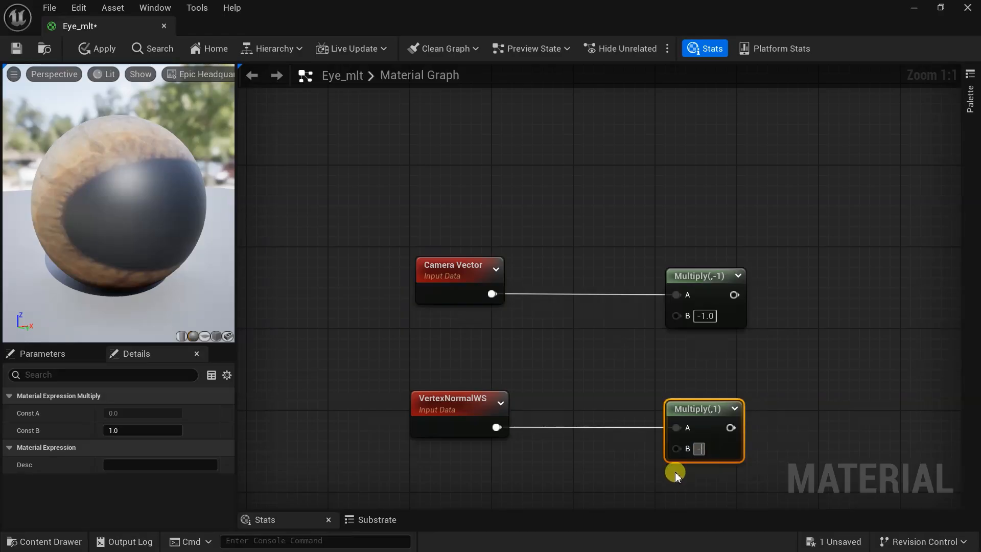
pyautogui.press('Return')
# - Add a Divide node in free graph space
pyautogui.moveTo(449, 405); pyautogui.dragTo(438, 487)
pyautogui.moveTo(497, 393); pyautogui.dragTo(493, 298, button='right')
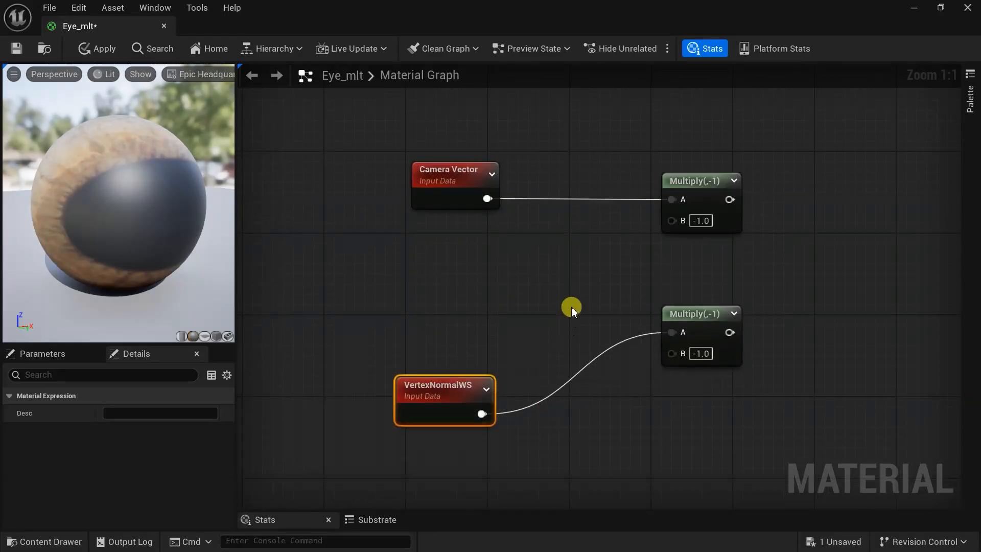
pyautogui.moveTo(571, 306); pyautogui.dragTo(617, 271, button='right')
pyautogui.rightClick(621, 259)
pyautogui.write('div')
pyautogui.click(664, 298)
pyautogui.moveTo(667, 301); pyautogui.dragTo(458, 281)
# - Feed Divide's B from a new scalar parameter named IOR with default 1.33
pyautogui.write('scal')
pyautogui.click(507, 408)
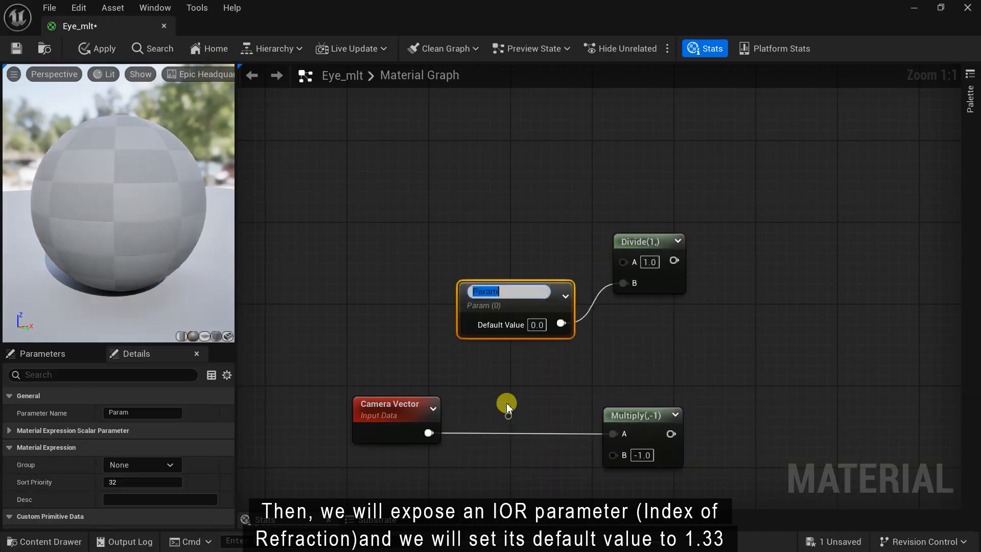
pyautogui.write('IOR')
pyautogui.press('Return')
pyautogui.click(535, 319)
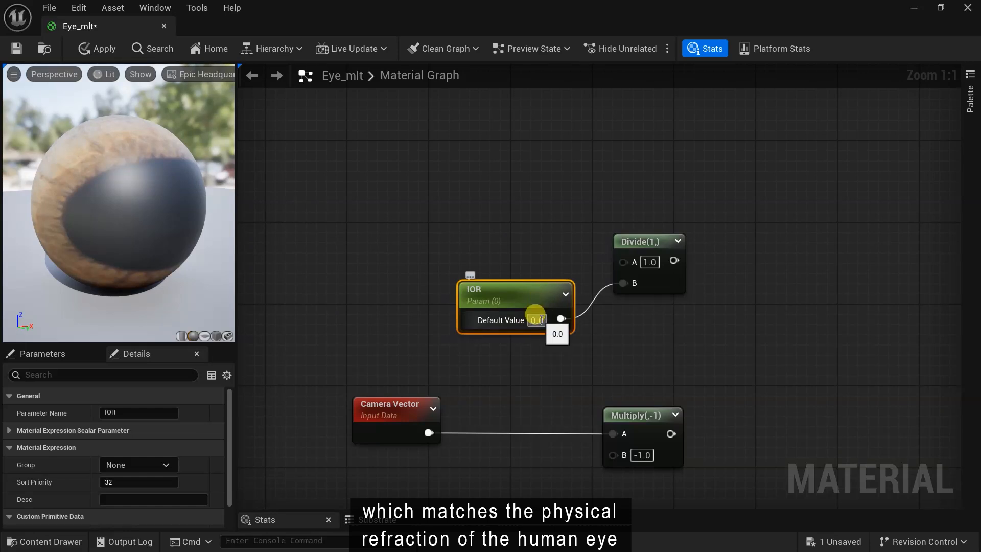
pyautogui.write('1.33')
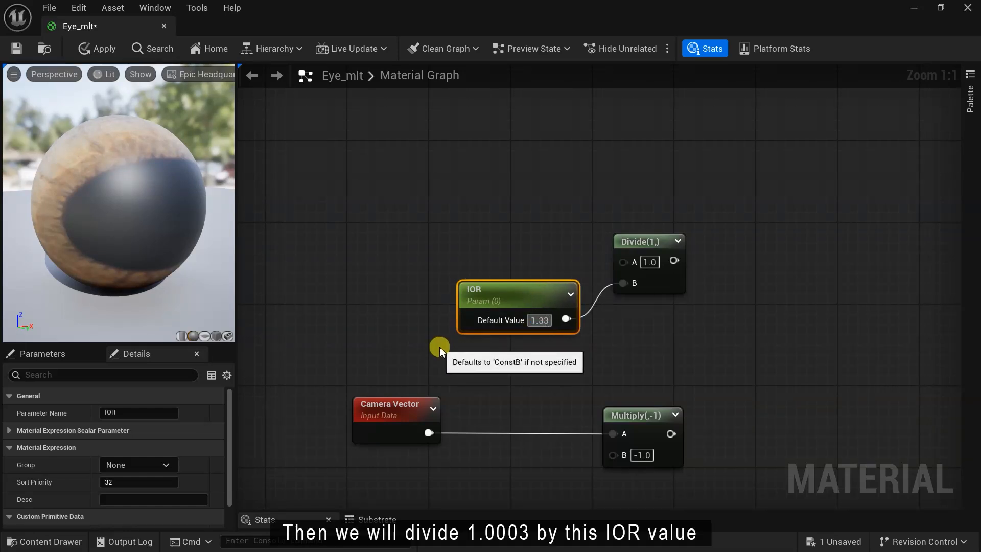
pyautogui.press('Return')
pyautogui.moveTo(487, 299); pyautogui.dragTo(443, 285)
# - Set the Divide node's A value to 1.0003
pyautogui.click(648, 261)
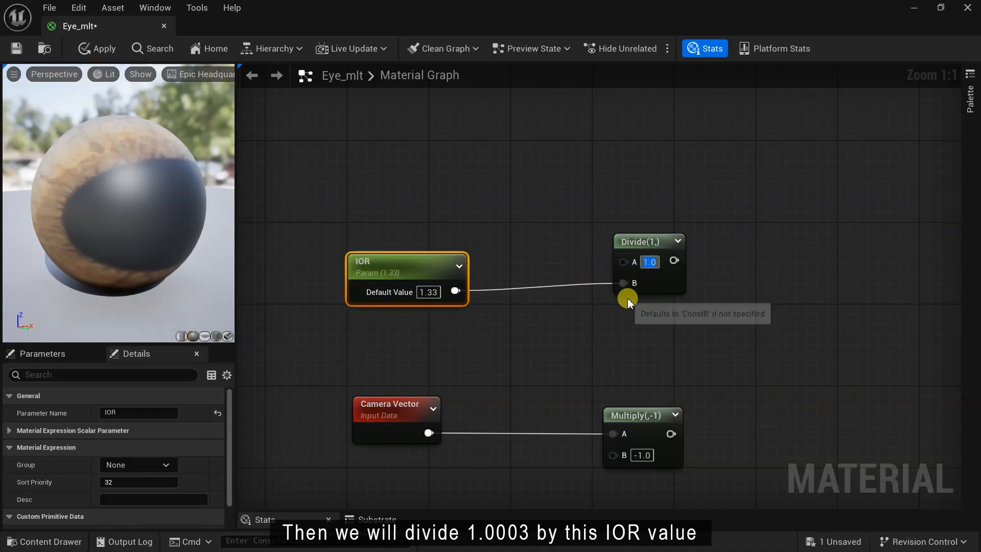
pyautogui.write('1.000')
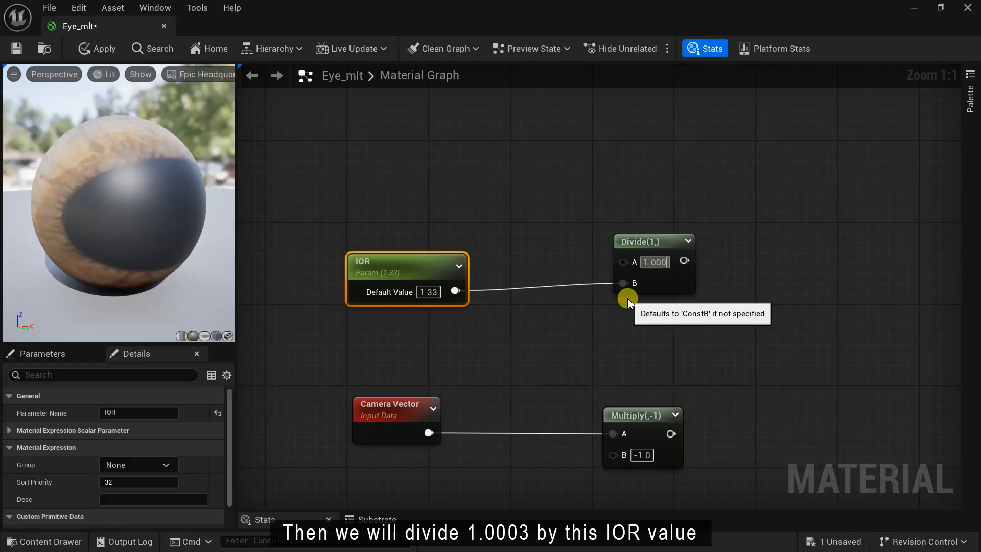
pyautogui.write('3')
pyautogui.press('Return')
pyautogui.moveTo(784, 368); pyautogui.dragTo(694, 341, button='right')
pyautogui.moveTo(569, 214); pyautogui.dragTo(568, 224)
pyautogui.moveTo(596, 310); pyautogui.dragTo(593, 198, button='right')
pyautogui.moveTo(655, 366); pyautogui.dragTo(582, 336, button='right')
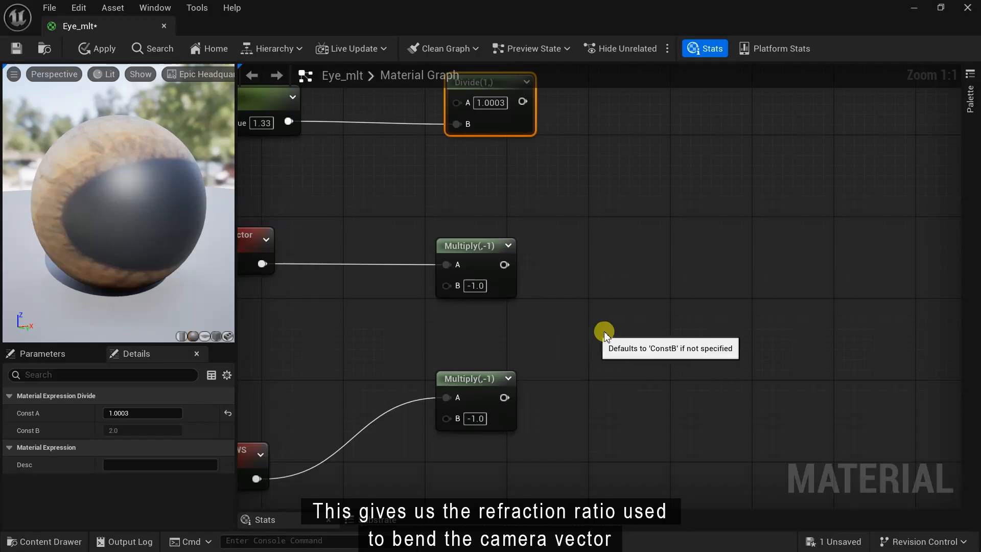
# - Add a Dot node taking the inverted camera vector as A and inverted vertex normal as B
pyautogui.rightClick(632, 338)
pyautogui.write('dot')
pyautogui.press('Return')
pyautogui.moveTo(504, 264); pyautogui.dragTo(643, 367)
pyautogui.moveTo(504, 397); pyautogui.dragTo(645, 384)
pyautogui.moveTo(656, 349); pyautogui.dragTo(601, 298)
pyautogui.moveTo(719, 305); pyautogui.dragTo(685, 355, button='right')
# - Add a Multiply of the Divide result (A) and the inverted camera vector (B)
pyautogui.scroll(-1, 682, 352)
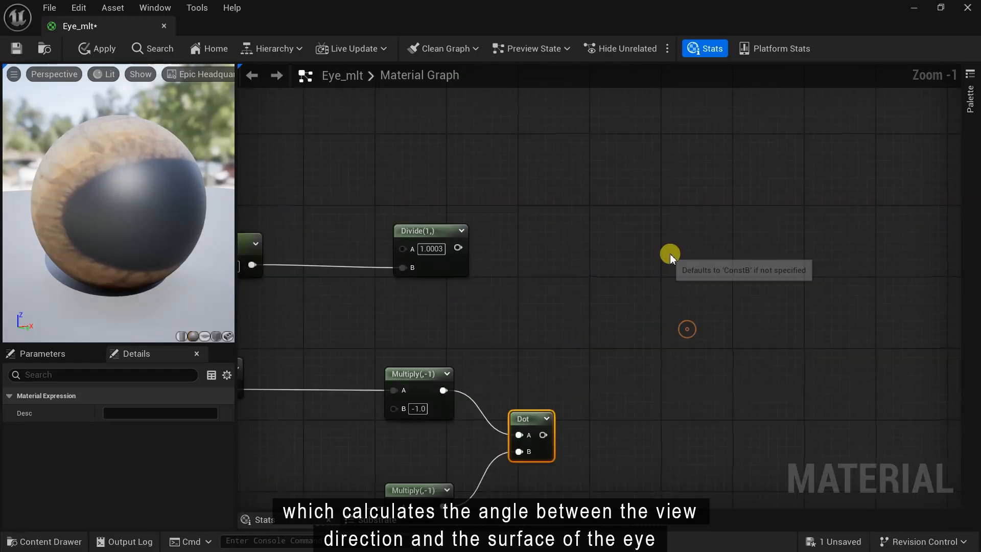
pyautogui.rightClick(685, 253)
pyautogui.write('mul')
pyautogui.click(713, 277)
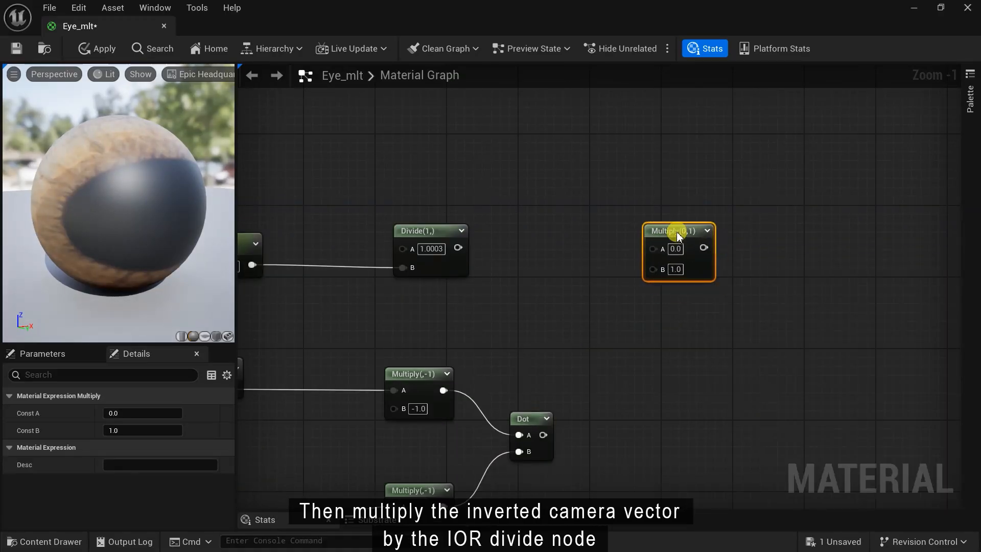
pyautogui.moveTo(450, 392); pyautogui.dragTo(653, 270)
pyautogui.moveTo(457, 249); pyautogui.dragTo(653, 249)
# - Square the Dot result with a Power node and duplicate that Power node
pyautogui.moveTo(699, 433); pyautogui.dragTo(572, 374, button='right')
pyautogui.rightClick(572, 374)
pyautogui.write('power')
pyautogui.press('Return')
pyautogui.moveTo(426, 373); pyautogui.dragTo(582, 398)
pyautogui.moveTo(406, 358); pyautogui.dragTo(416, 376)
pyautogui.moveTo(608, 381); pyautogui.dragTo(571, 374)
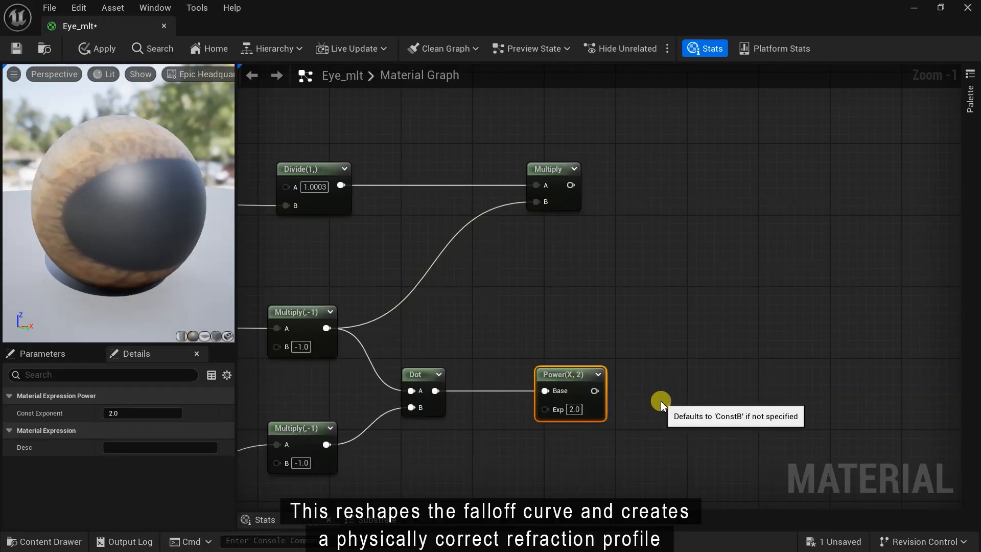
pyautogui.moveTo(661, 403); pyautogui.dragTo(602, 416, button='right')
pyautogui.hotkey('ctrl', 'w')
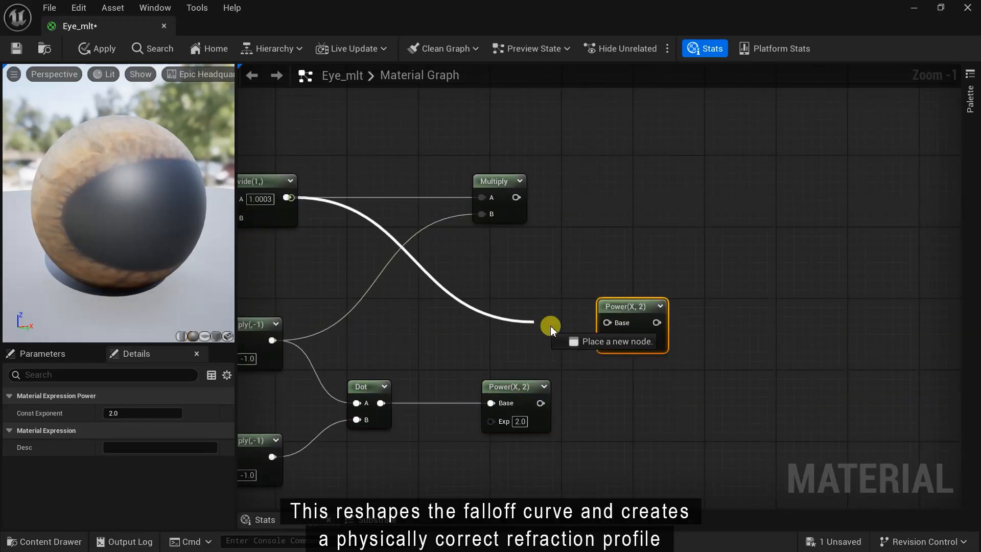
# - Feed the lower Power output into a new One Minus node
pyautogui.moveTo(608, 327); pyautogui.dragTo(475, 427, button='right')
pyautogui.rightClick(475, 427)
pyautogui.write('one')
pyautogui.press('Return')
pyautogui.moveTo(390, 424); pyautogui.dragTo(495, 407)
# - Multiply the upper Power output (A) by the One Minus output (B)
pyautogui.rightClick(586, 370)
pyautogui.write('mul')
pyautogui.click(624, 138)
pyautogui.moveTo(508, 344); pyautogui.dragTo(595, 397)
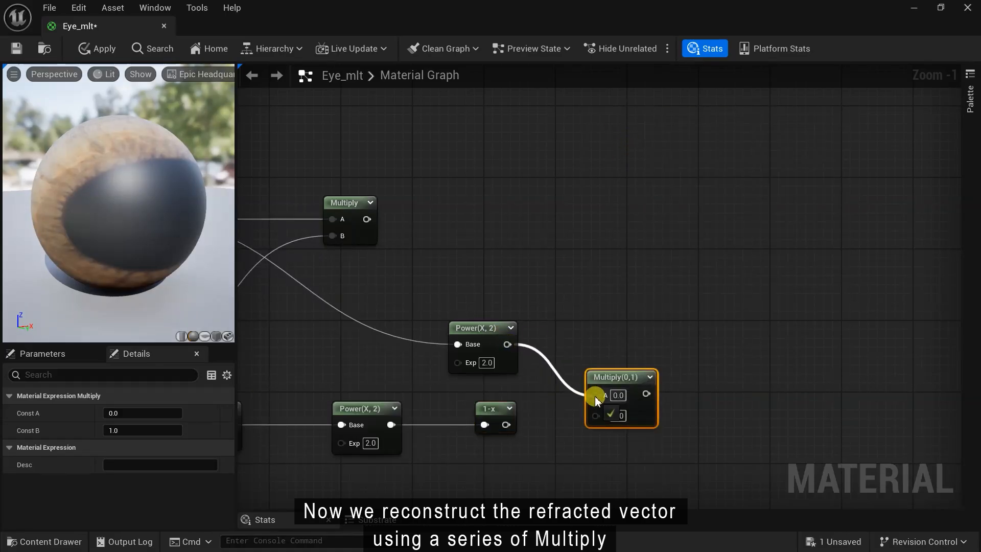
pyautogui.moveTo(564, 427); pyautogui.dragTo(595, 412)
pyautogui.moveTo(620, 378); pyautogui.dragTo(583, 355)
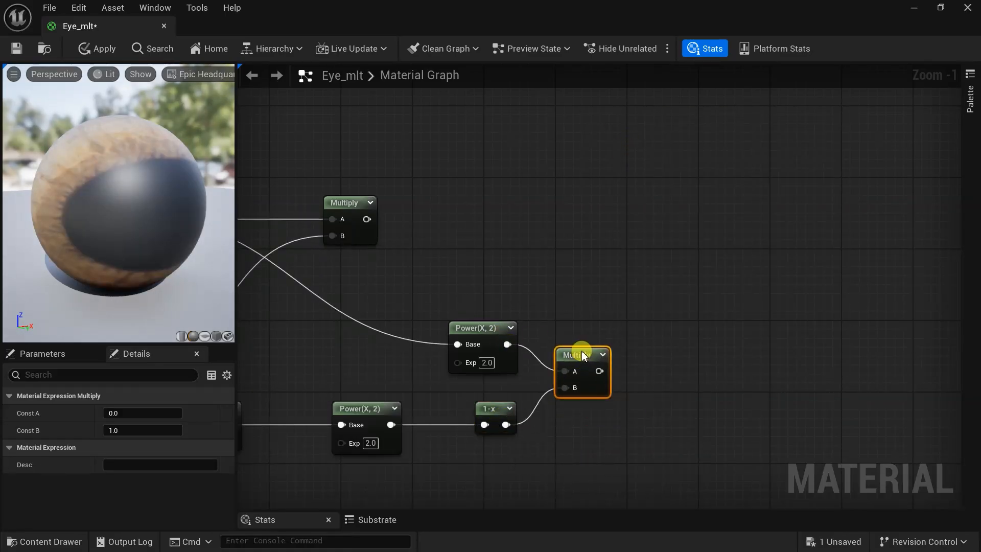
# - Pass that Multiply through a One Minus node into a SquareRoot node
pyautogui.moveTo(656, 375); pyautogui.dragTo(663, 353)
pyautogui.write('one')
pyautogui.click(702, 148)
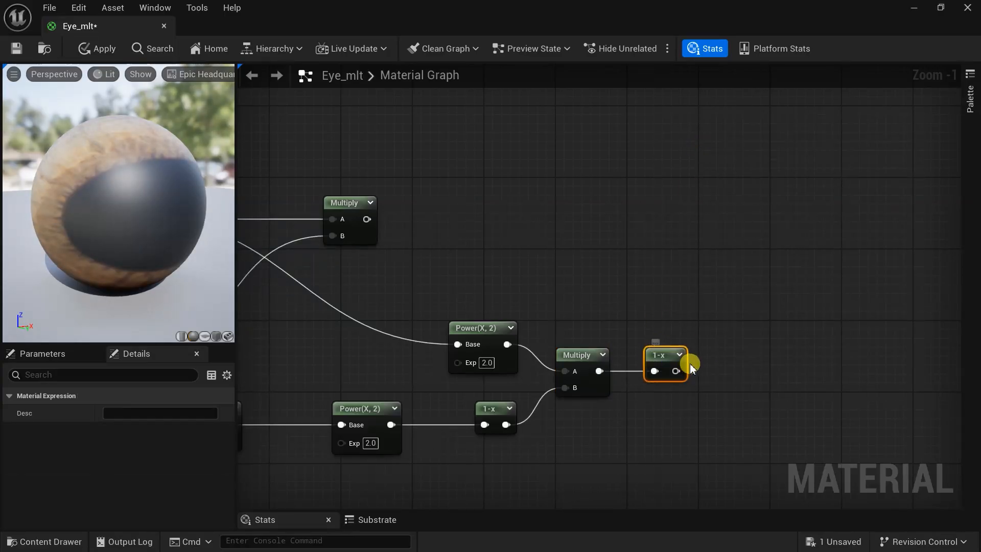
pyautogui.rightClick(731, 369)
pyautogui.write('sq')
pyautogui.click(766, 142)
pyautogui.moveTo(676, 371); pyautogui.dragTo(740, 357)
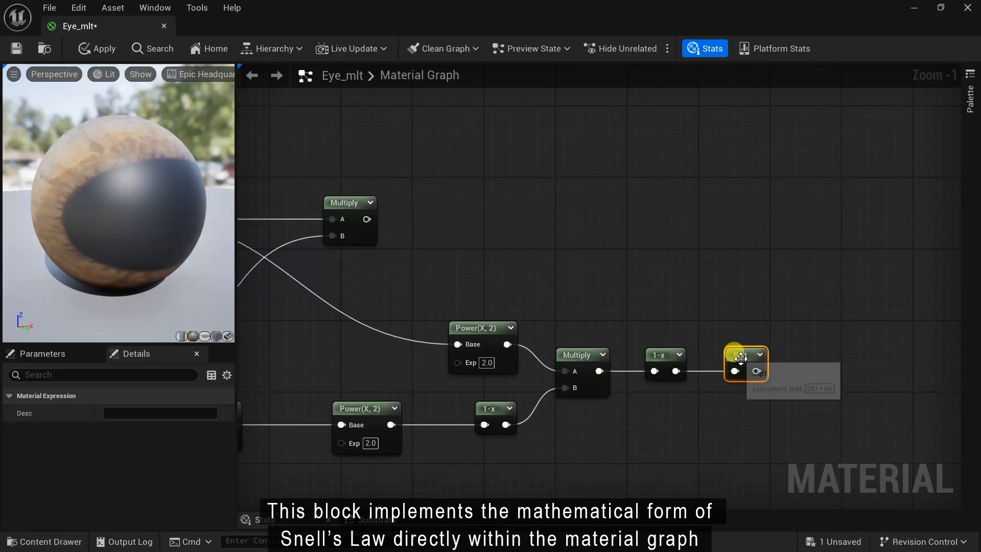
# - Add a Multiply fed by Dot into B and Divide into A, with reroute points on both wires
pyautogui.moveTo(694, 441); pyautogui.dragTo(659, 478, button='right')
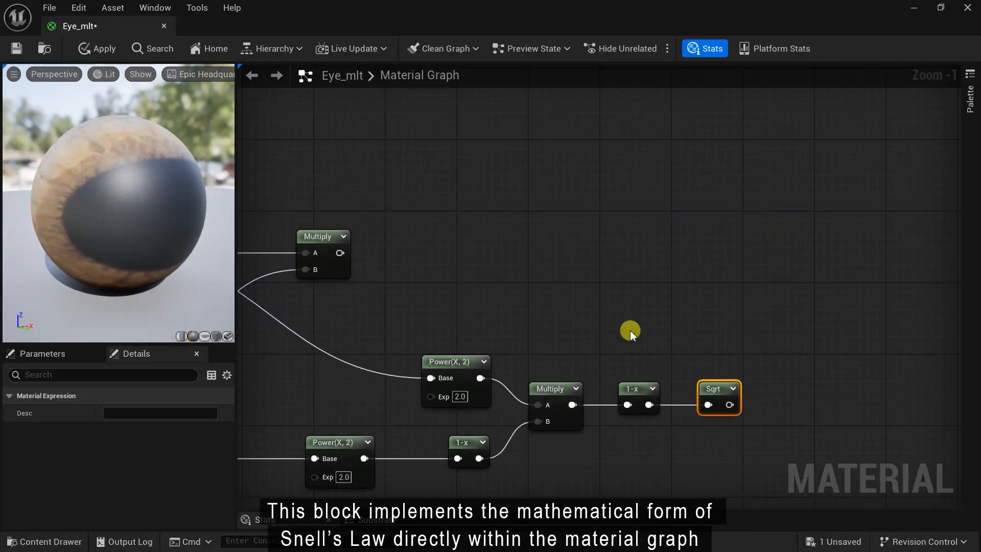
pyautogui.rightClick(609, 295)
pyautogui.write('mult')
pyautogui.click(634, 61)
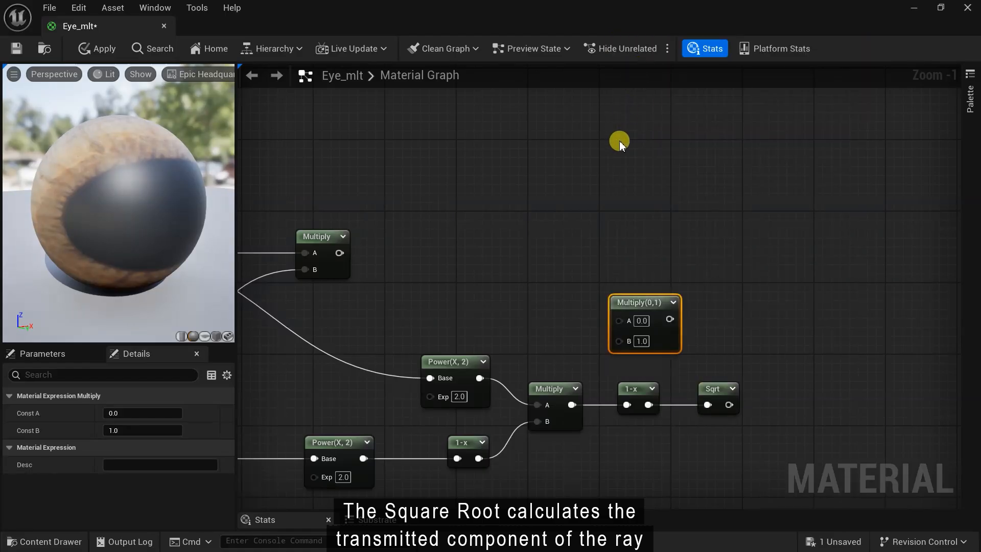
pyautogui.scroll(-1, 631, 444)
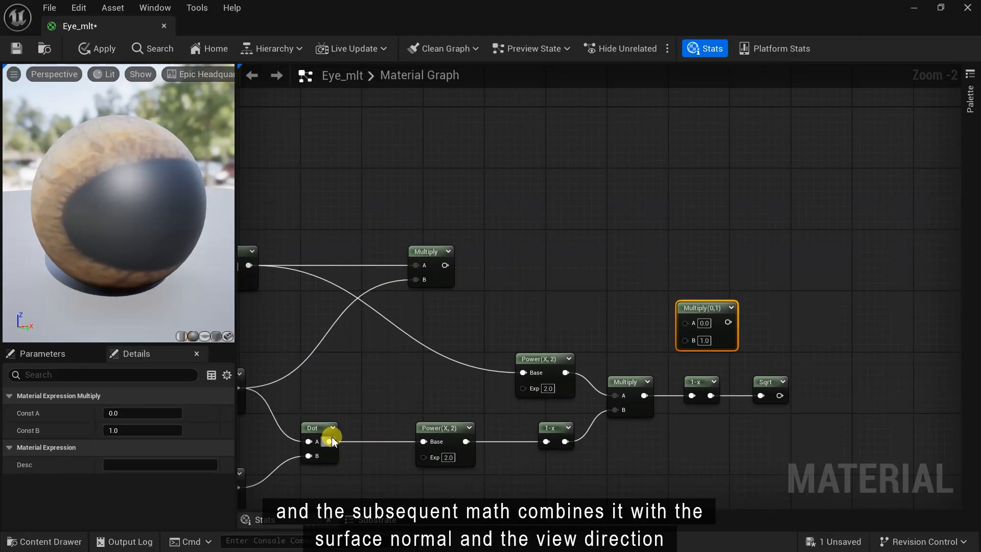
pyautogui.moveTo(331, 441); pyautogui.dragTo(686, 339)
pyautogui.doubleClick(489, 403)
pyautogui.moveTo(489, 402); pyautogui.dragTo(455, 349)
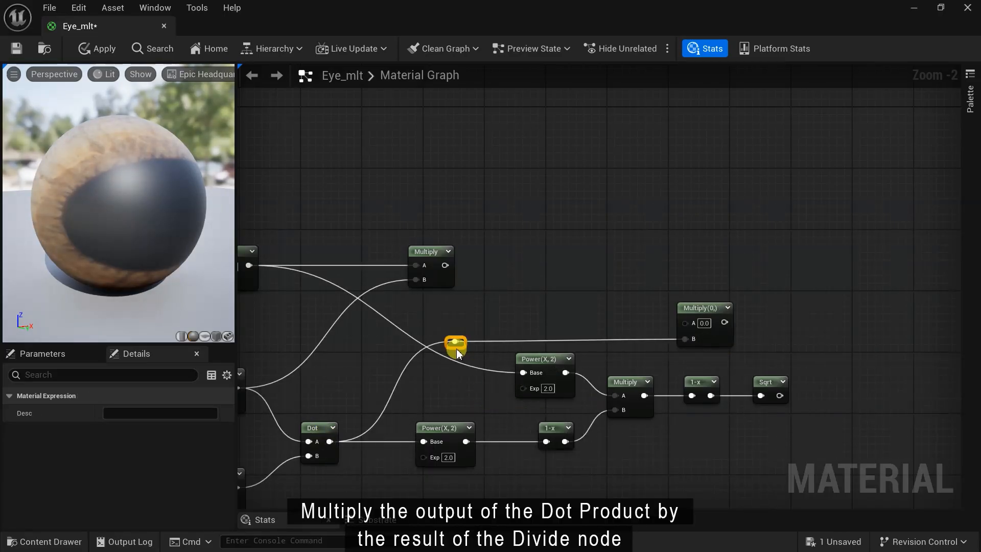
pyautogui.moveTo(507, 293); pyautogui.dragTo(594, 294, button='right')
pyautogui.moveTo(336, 267); pyautogui.dragTo(772, 323)
pyautogui.doubleClick(576, 295)
pyautogui.moveTo(576, 295); pyautogui.dragTo(545, 327)
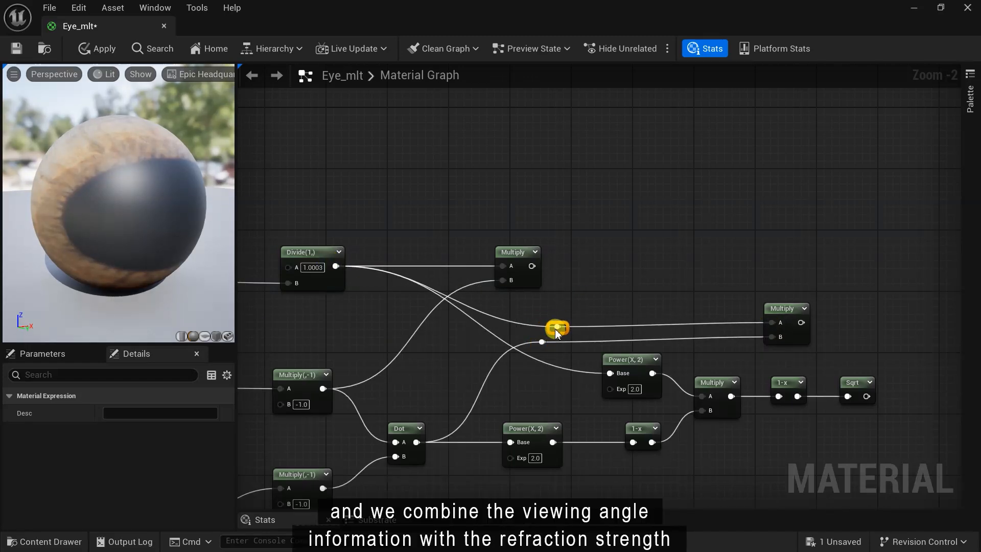
# - Nudge the Power(X,2) node left and bring the Multiply and Sqrt nodes into view
pyautogui.moveTo(619, 357); pyautogui.dragTo(588, 371)
pyautogui.moveTo(756, 443); pyautogui.dragTo(536, 473, button='right')
pyautogui.click(569, 355)
pyautogui.scroll(2, 569, 354)
pyautogui.moveTo(626, 367); pyautogui.dragTo(565, 346, button='right')
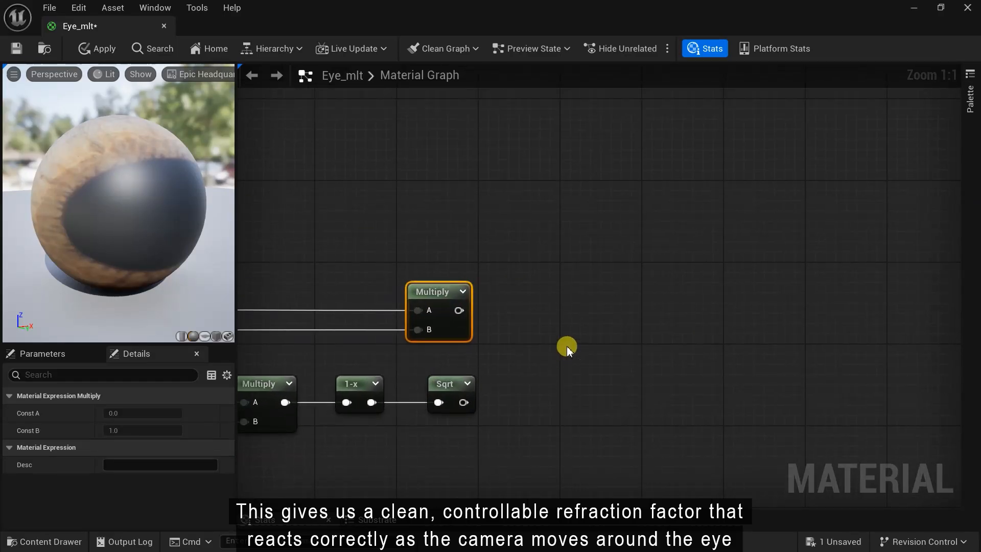
# - Add a Subtract node with the upper Multiply result as A and Sqrt as B
pyautogui.rightClick(566, 346)
pyautogui.write('sub')
pyautogui.click(601, 126)
pyautogui.moveTo(459, 310); pyautogui.dragTo(577, 375)
pyautogui.moveTo(463, 402); pyautogui.dragTo(578, 398)
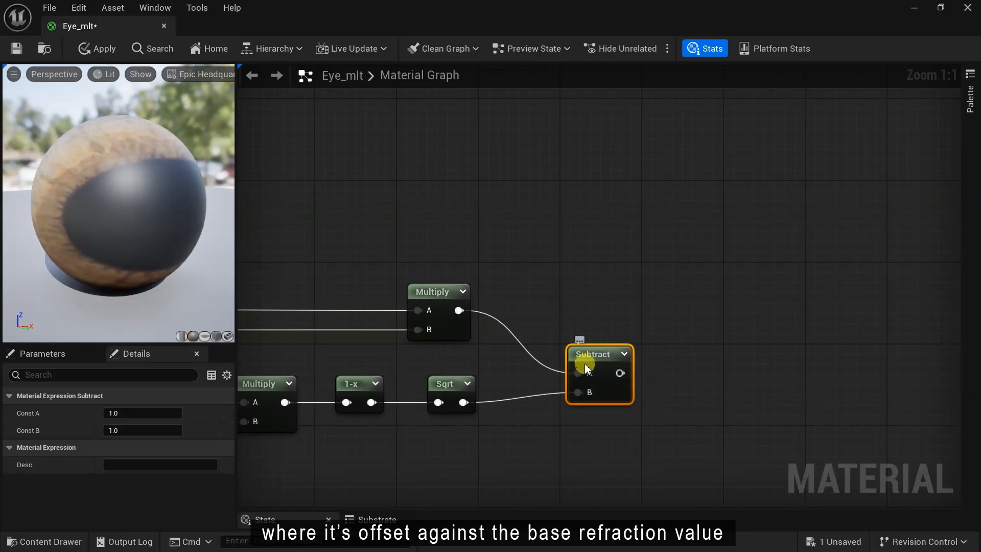
pyautogui.moveTo(565, 359); pyautogui.dragTo(559, 368)
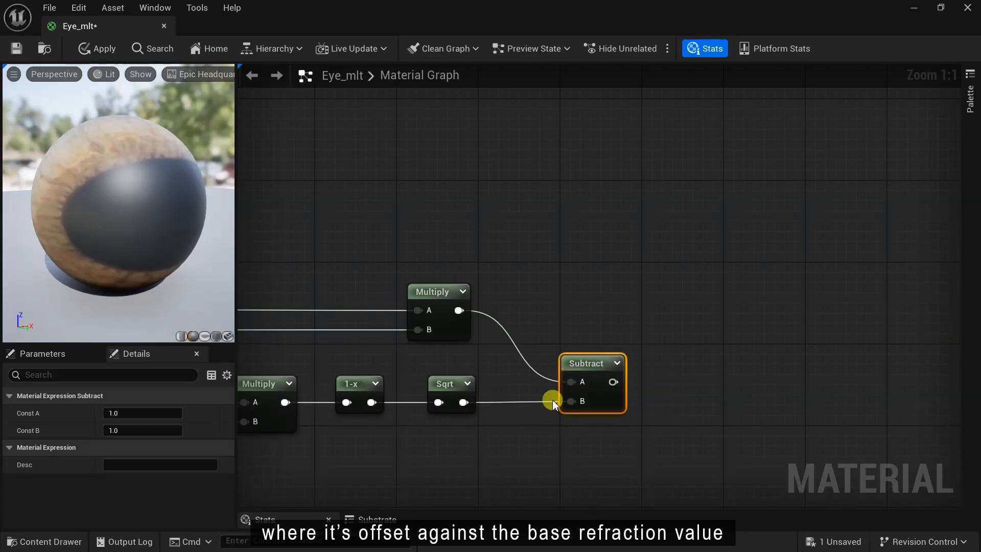
# - Multiply the Subtract result by VertexNormalWS in a new Multiply node, rerouting the normal wire
pyautogui.rightClick(726, 382)
pyautogui.write('mul')
pyautogui.click(754, 162)
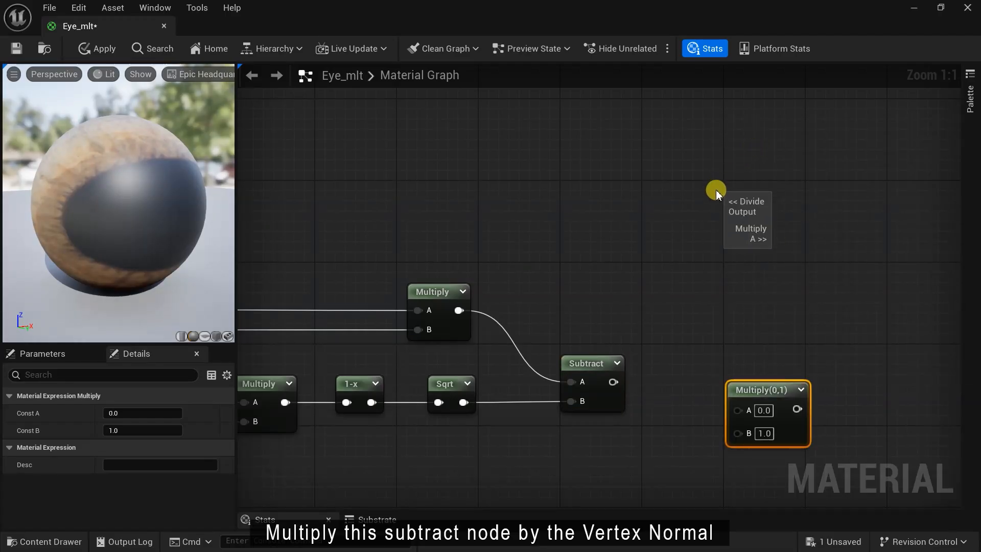
pyautogui.moveTo(612, 382); pyautogui.dragTo(738, 410)
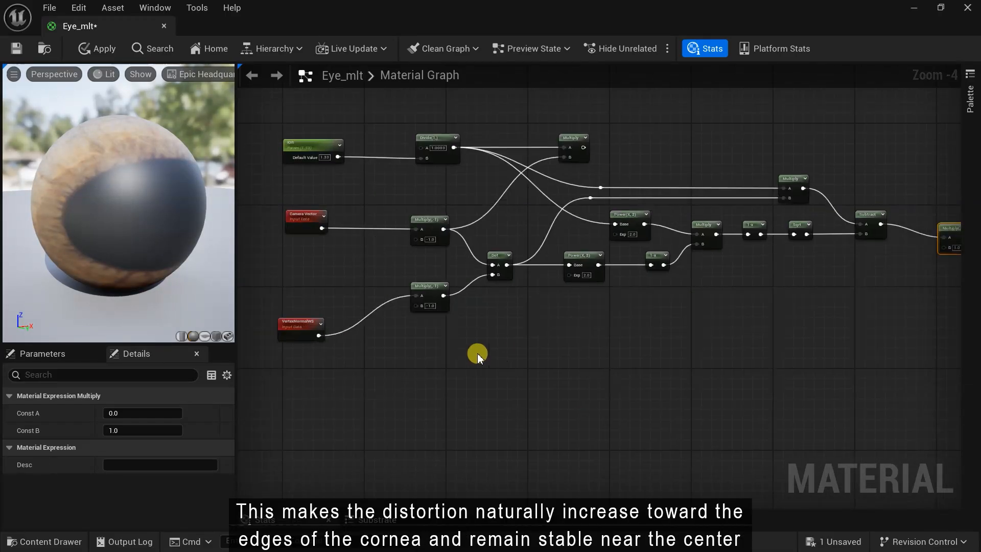
pyautogui.scroll(-1, 478, 356)
pyautogui.moveTo(304, 357); pyautogui.dragTo(773, 290)
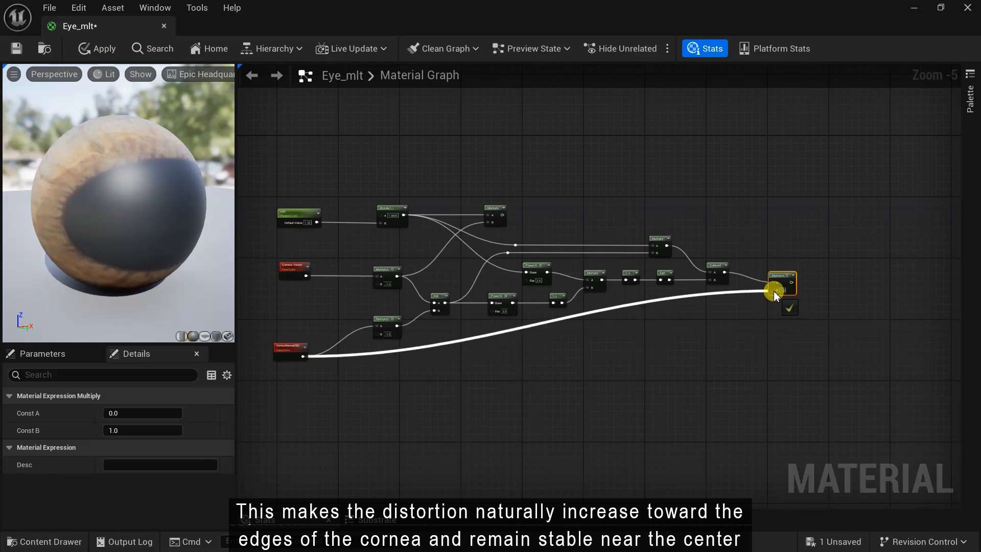
pyautogui.scroll(2, 718, 304)
pyautogui.moveTo(709, 291); pyautogui.dragTo(703, 388)
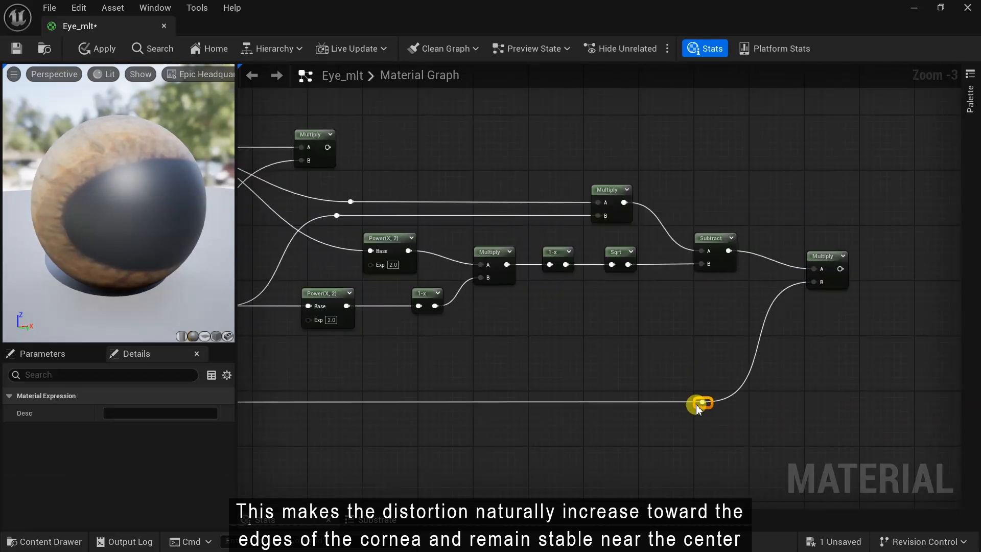
pyautogui.scroll(-1, 696, 403)
pyautogui.moveTo(744, 394); pyautogui.dragTo(651, 382, button='right')
pyautogui.scroll(1, 651, 382)
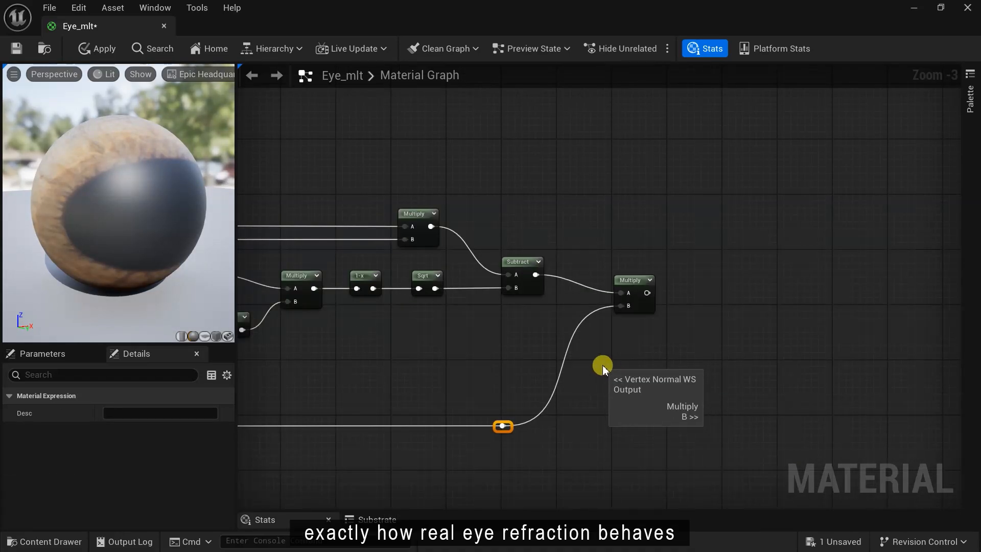
pyautogui.scroll(2, 621, 322)
# - Place an Add node with the vertex-normal Multiply in B and the other Multiply in A
pyautogui.rightClick(638, 264)
pyautogui.write('add')
pyautogui.press('Return')
pyautogui.moveTo(539, 391); pyautogui.dragTo(645, 310)
pyautogui.scroll(-4, 644, 309)
pyautogui.scroll(2, 360, 270)
pyautogui.moveTo(365, 275); pyautogui.dragTo(810, 304)
# - Insert a raised reroute point on the Add wire to tidy the graph
pyautogui.doubleClick(619, 309)
pyautogui.moveTo(620, 309); pyautogui.dragTo(632, 268)
pyautogui.scroll(-2, 663, 269)
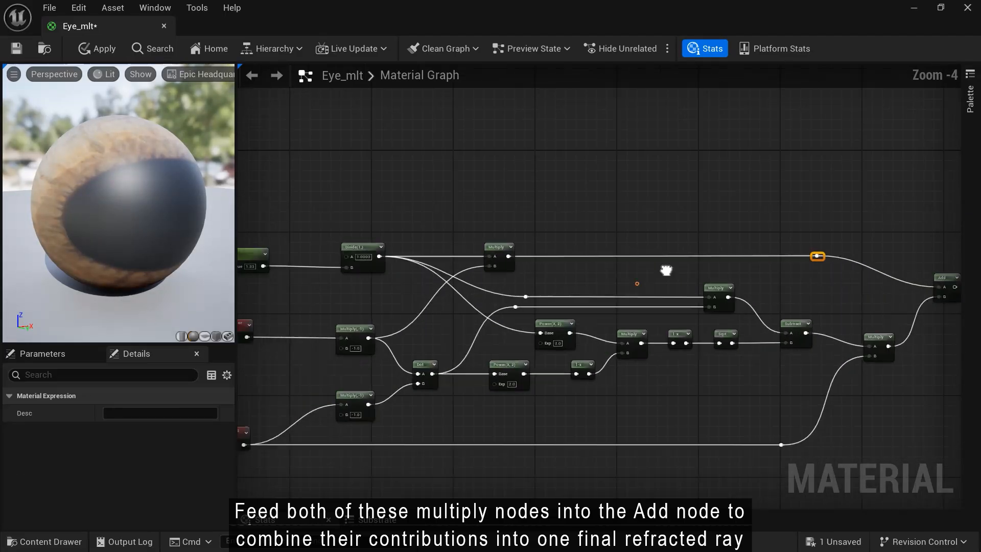
pyautogui.moveTo(236, 265); pyautogui.dragTo(164, 262)
pyautogui.scroll(1, 322, 372)
pyautogui.scroll(-2, 360, 412)
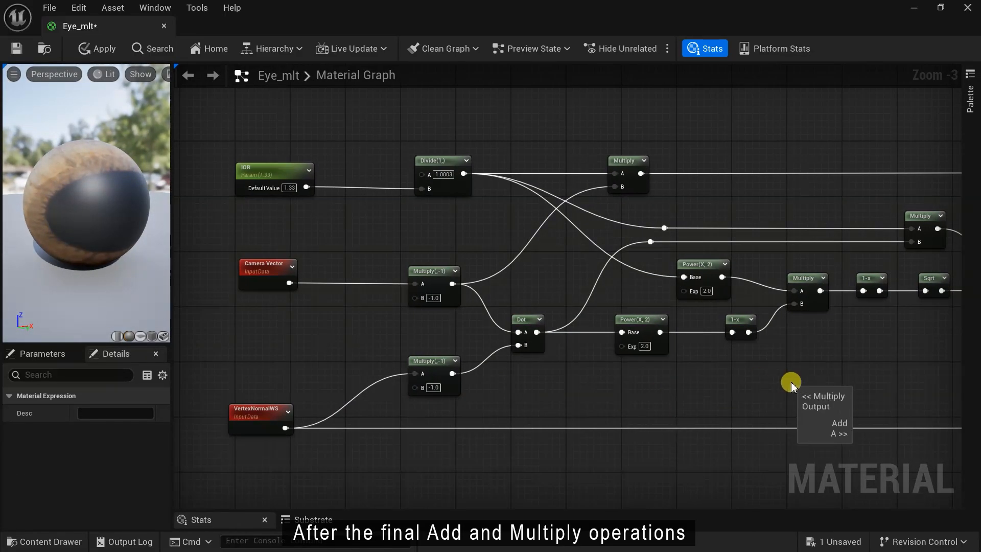
pyautogui.scroll(2, 449, 375)
pyautogui.scroll(1, 593, 266)
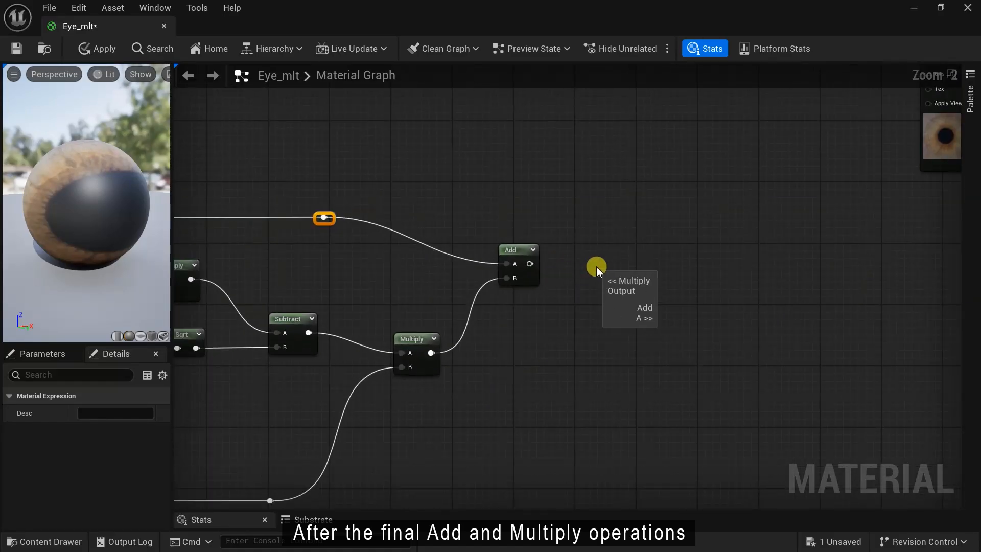
pyautogui.rightClick(601, 271)
# - Add a Multiply after the Add, with B set to -1.0 and the Add result in A
pyautogui.click(634, 299)
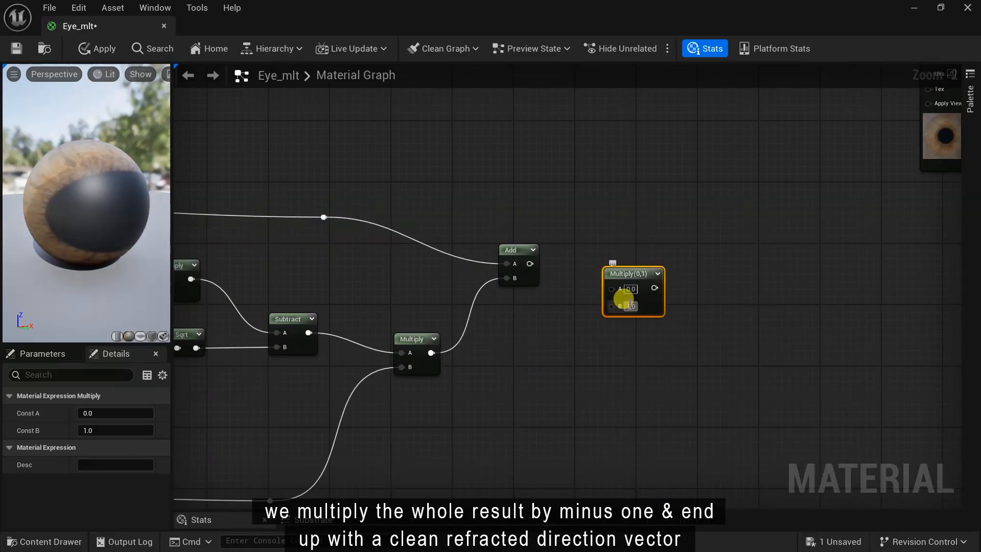
pyautogui.scroll(2, 633, 304)
pyautogui.write('-1')
pyautogui.press('Return')
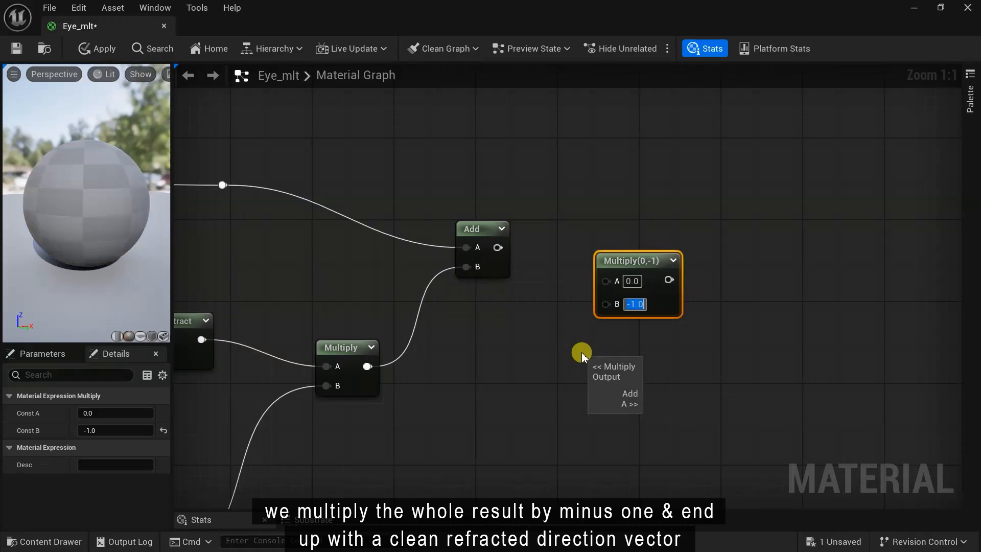
pyautogui.moveTo(497, 247); pyautogui.dragTo(595, 279)
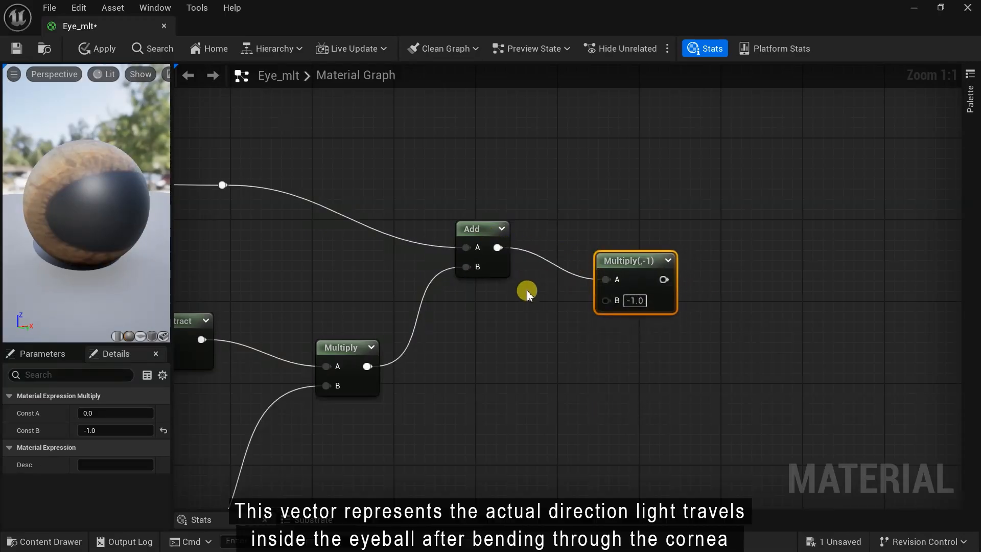
pyautogui.scroll(-6, 553, 301)
# - Group the refraction node chain in a comment titled 'Refracted Camera Ray'
pyautogui.moveTo(265, 401); pyautogui.dragTo(724, 216)
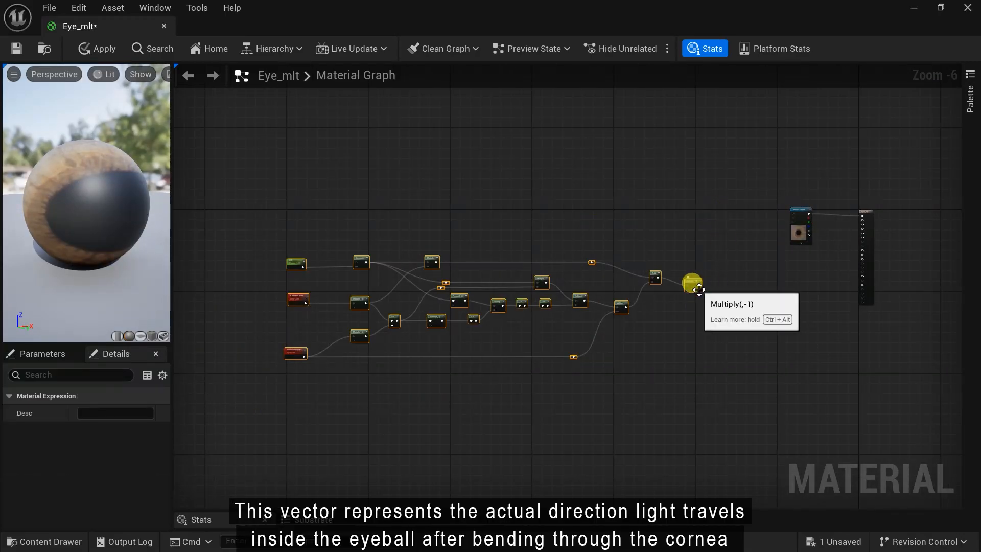
pyautogui.press('c')
pyautogui.scroll(6, 368, 285)
pyautogui.write('Refracted Camera Ray')
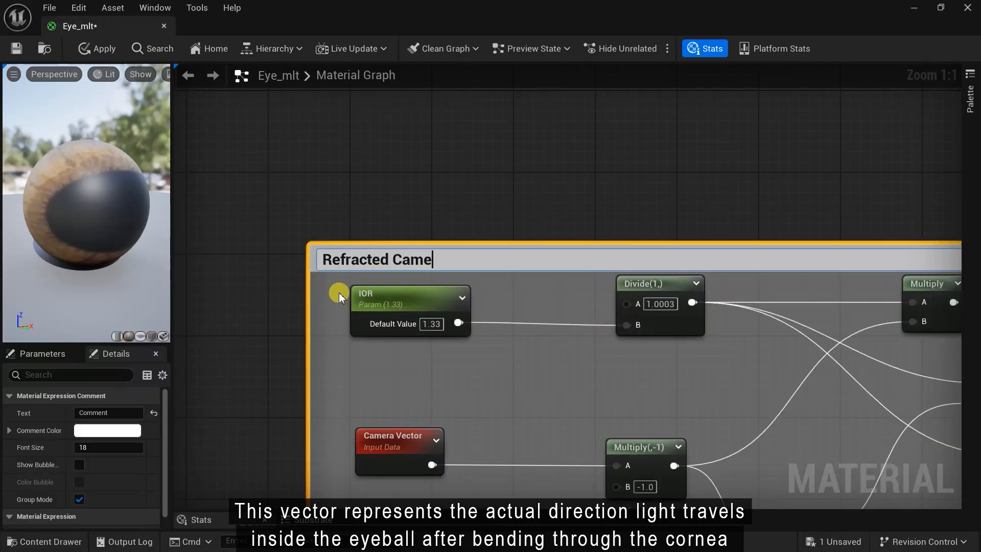
pyautogui.press('Return')
pyautogui.scroll(-6, 540, 271)
pyautogui.scroll(3, 475, 396)
# - Preview the Multiply(,-1) node's output on the model
pyautogui.moveTo(475, 396); pyautogui.dragTo(560, 436, button='right')
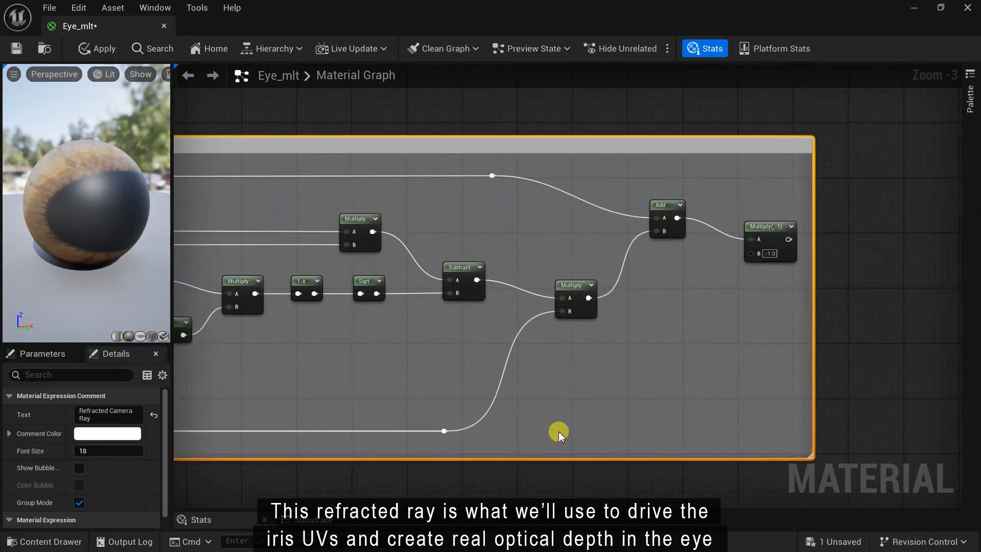
pyautogui.rightClick(760, 233)
pyautogui.click(807, 260)
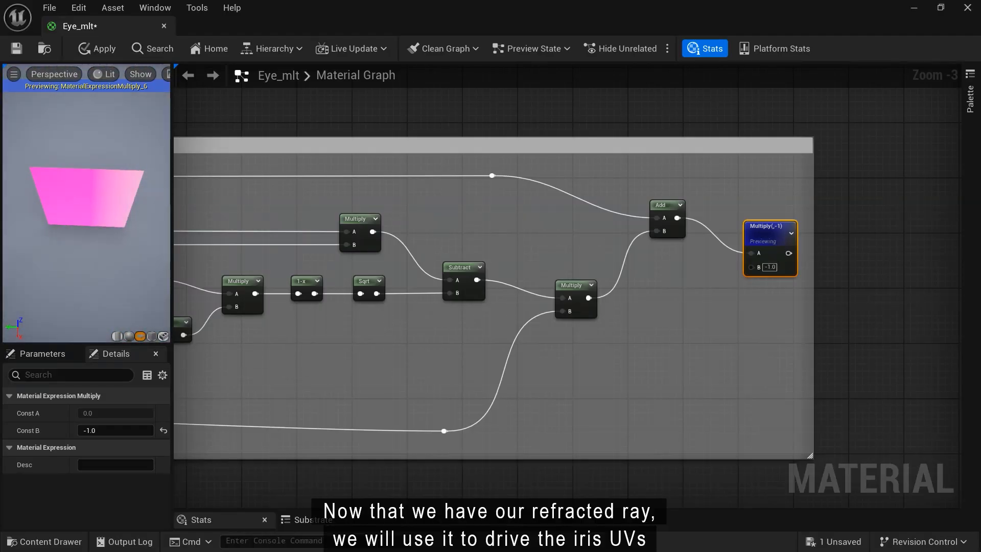
pyautogui.rightClick(766, 230)
# - Stop the node preview and inspect the Plane001_Normal texture's settings
pyautogui.click(828, 271)
pyautogui.scroll(-2, 682, 347)
pyautogui.moveTo(539, 444); pyautogui.dragTo(446, 326, button='right')
pyautogui.click(51, 541)
pyautogui.moveTo(560, 369); pyautogui.dragTo(552, 368)
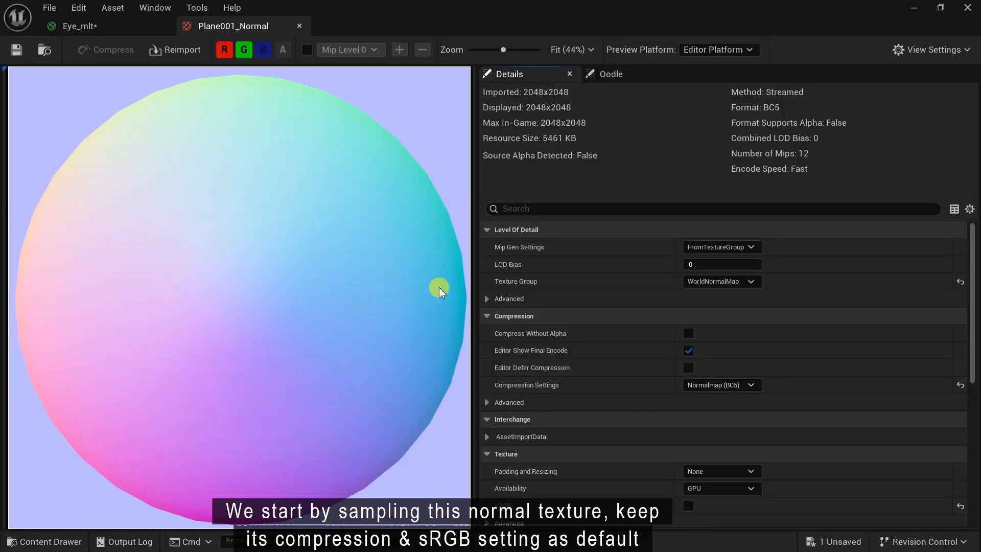
pyautogui.click(299, 26)
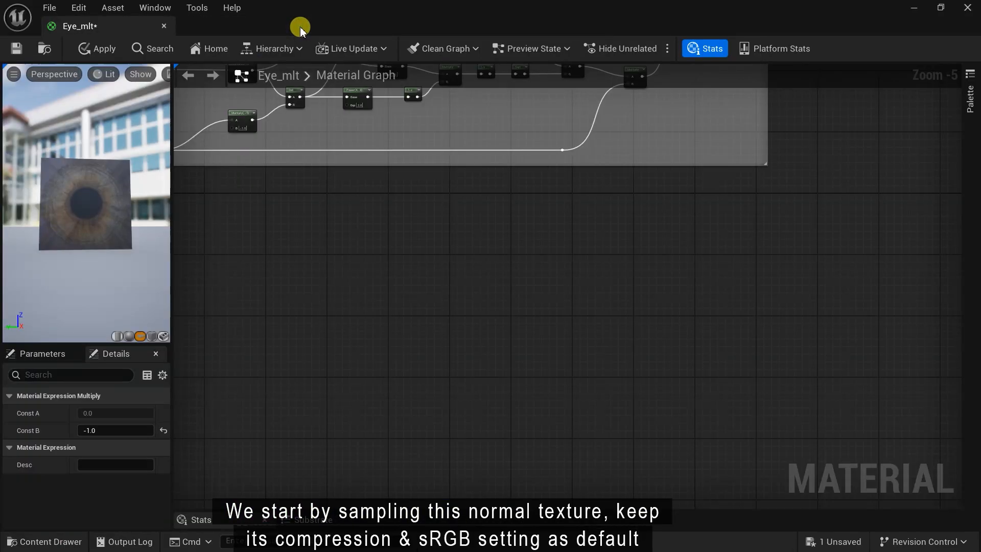
# - Drop the Plane001_Normal texture into the graph as a texture sample node
pyautogui.click(62, 541)
pyautogui.click(548, 372)
pyautogui.moveTo(503, 236); pyautogui.dragTo(363, 377)
pyautogui.moveTo(478, 342); pyautogui.dragTo(544, 328, button='right')
# - Add a RadialGradientExponential node above the texture sample
pyautogui.scroll(3, 458, 263)
pyautogui.moveTo(458, 264); pyautogui.dragTo(496, 198, button='right')
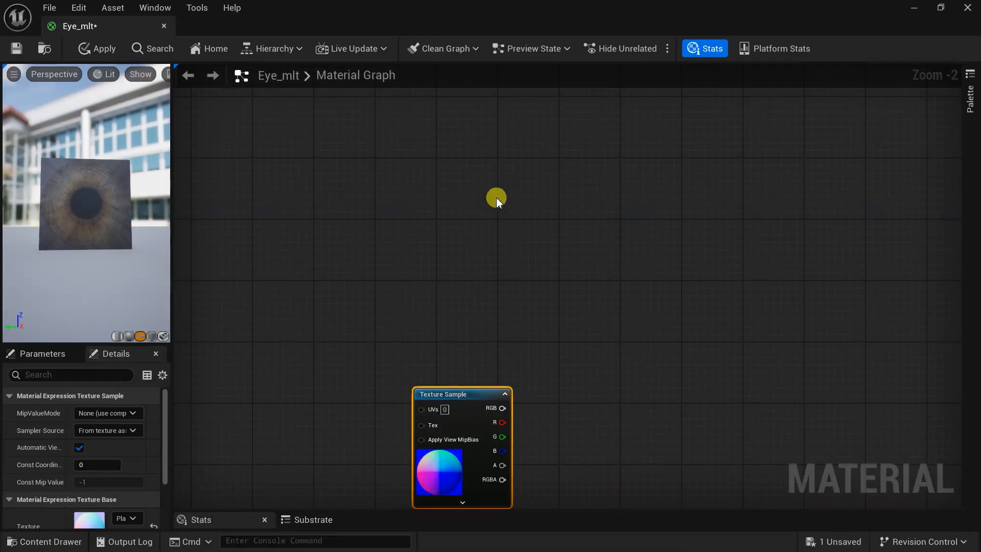
pyautogui.rightClick(487, 185)
pyautogui.write('radi')
pyautogui.click(536, 223)
pyautogui.moveTo(525, 201); pyautogui.dragTo(528, 145)
# - Add a Constant3Vector and set its X to 1, making it red (1,0,0)
pyautogui.scroll(-2, 471, 348)
pyautogui.scroll(1, 471, 348)
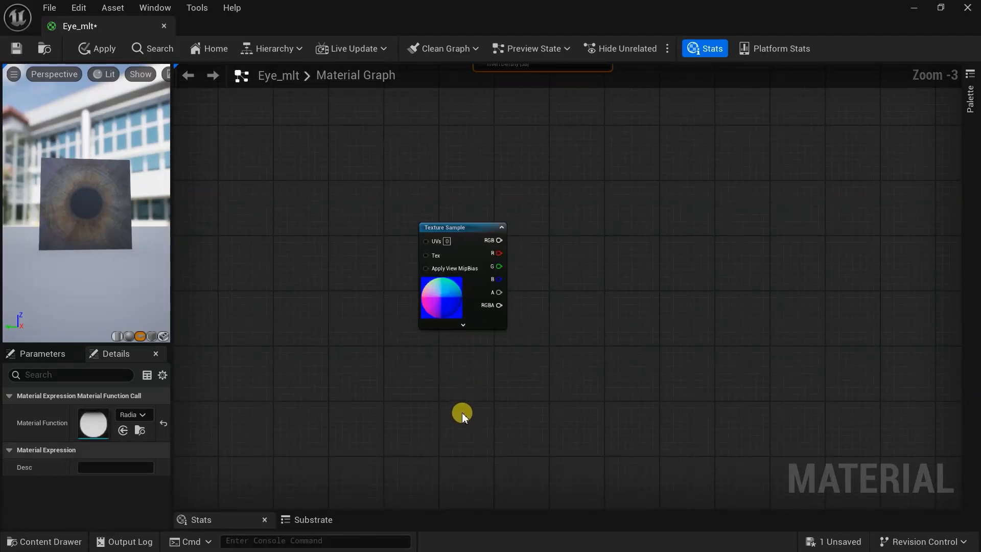
pyautogui.rightClick(443, 419)
pyautogui.write('const')
pyautogui.click(502, 208)
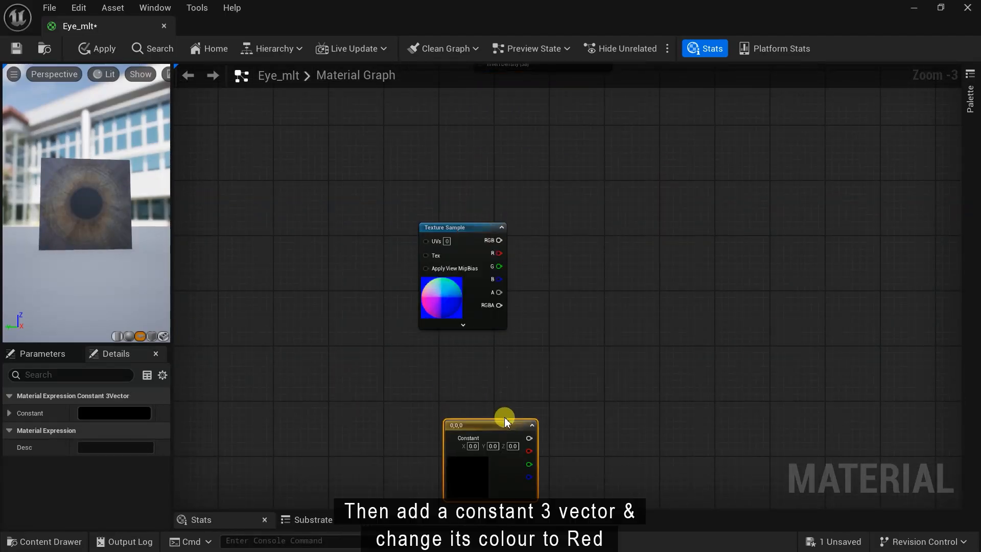
pyautogui.scroll(3, 459, 481)
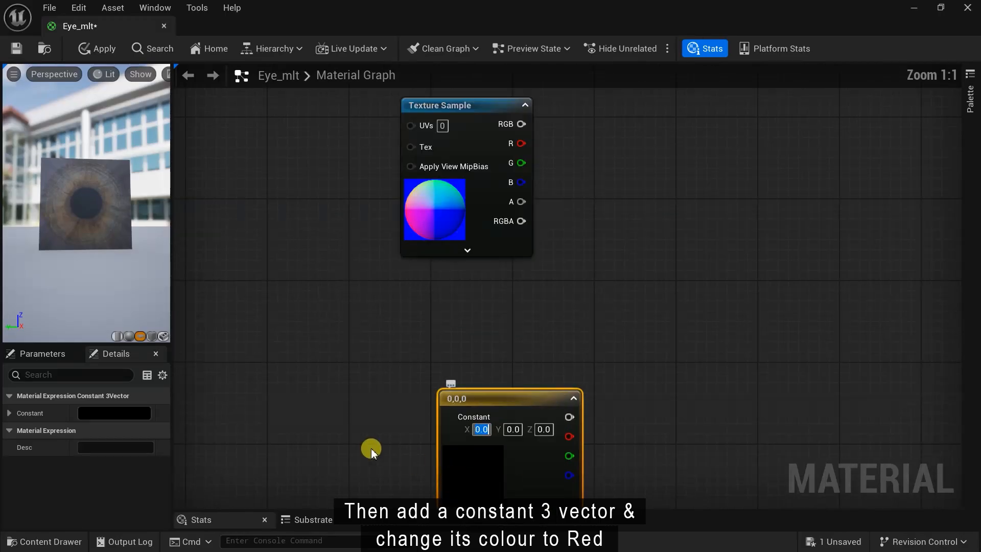
pyautogui.write('1')
pyautogui.click(256, 390)
pyautogui.scroll(-3, 526, 390)
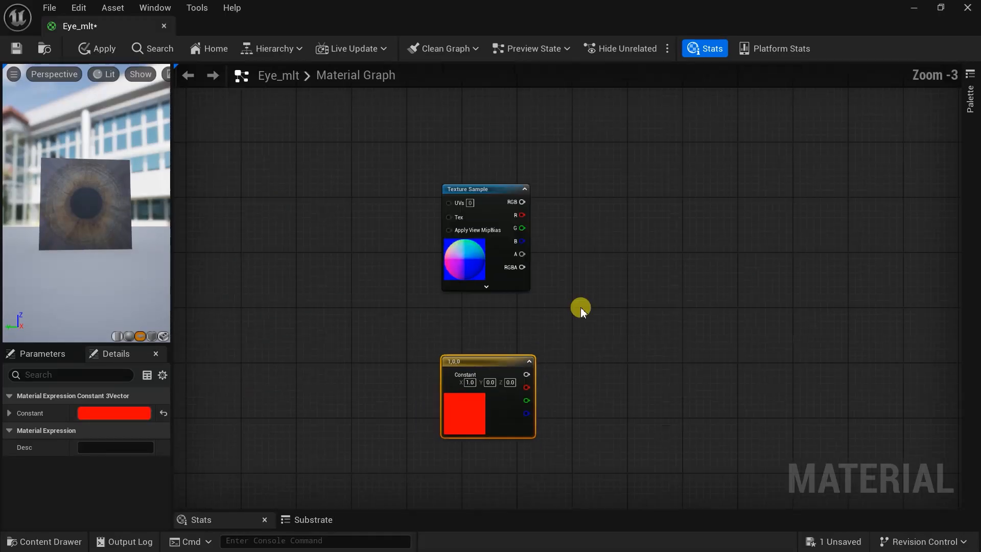
pyautogui.moveTo(581, 308); pyautogui.dragTo(477, 345, button='right')
pyautogui.scroll(3, 494, 284)
# - Pass the Texture Sample RGB through a Tangent-to-World TransformVector and then a Normalize
pyautogui.rightClick(533, 200)
pyautogui.write('tran')
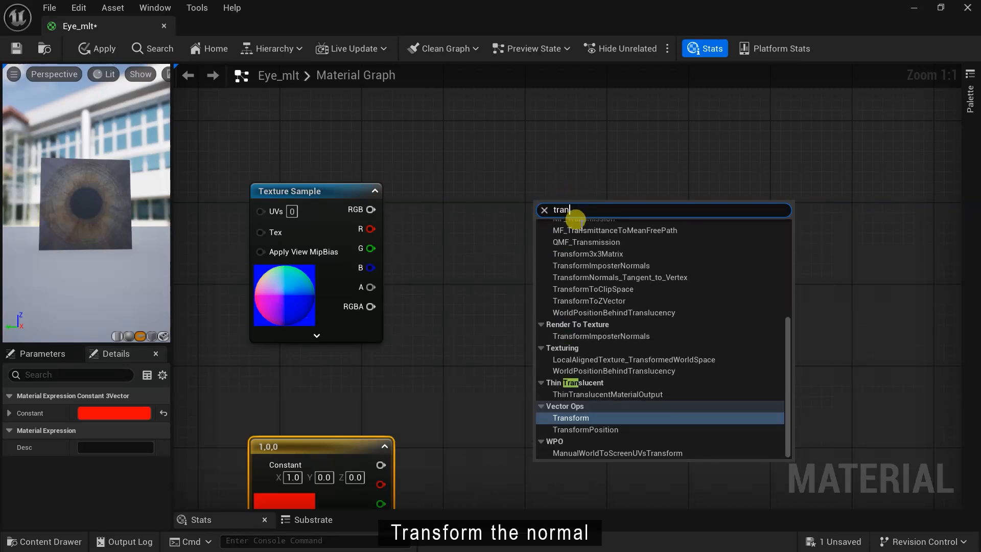
pyautogui.click(571, 417)
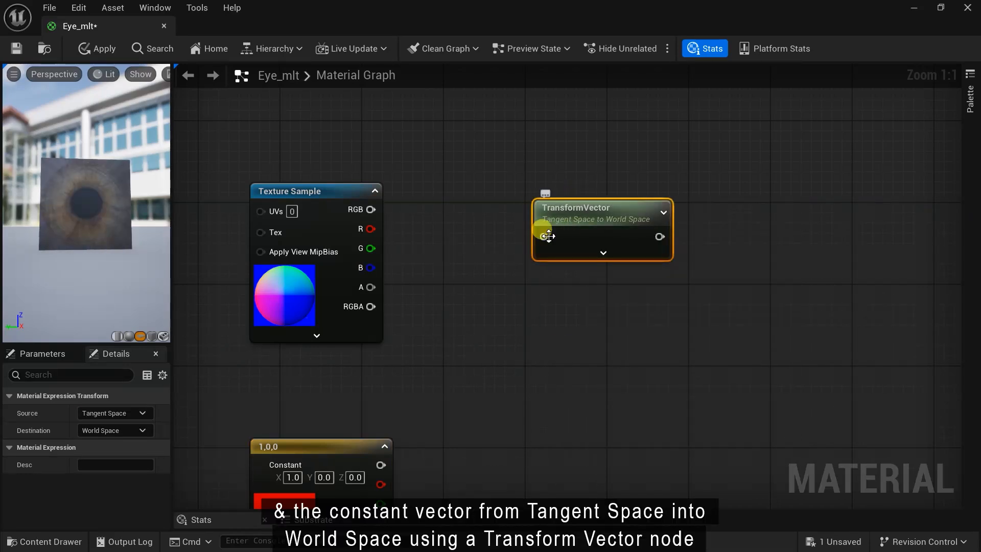
pyautogui.moveTo(376, 212); pyautogui.dragTo(543, 237)
pyautogui.moveTo(571, 323); pyautogui.dragTo(550, 333, button='right')
pyautogui.moveTo(562, 224); pyautogui.dragTo(530, 194)
pyautogui.moveTo(704, 219); pyautogui.dragTo(733, 195)
pyautogui.write('normal')
pyautogui.click(736, 253)
pyautogui.moveTo(648, 369); pyautogui.dragTo(590, 279, button='right')
# - Duplicate the TransformVector–Normalize pair and wire the red constant into the copy
pyautogui.hotkey('ctrl', 'c')
pyautogui.hotkey('ctrl', 'v')
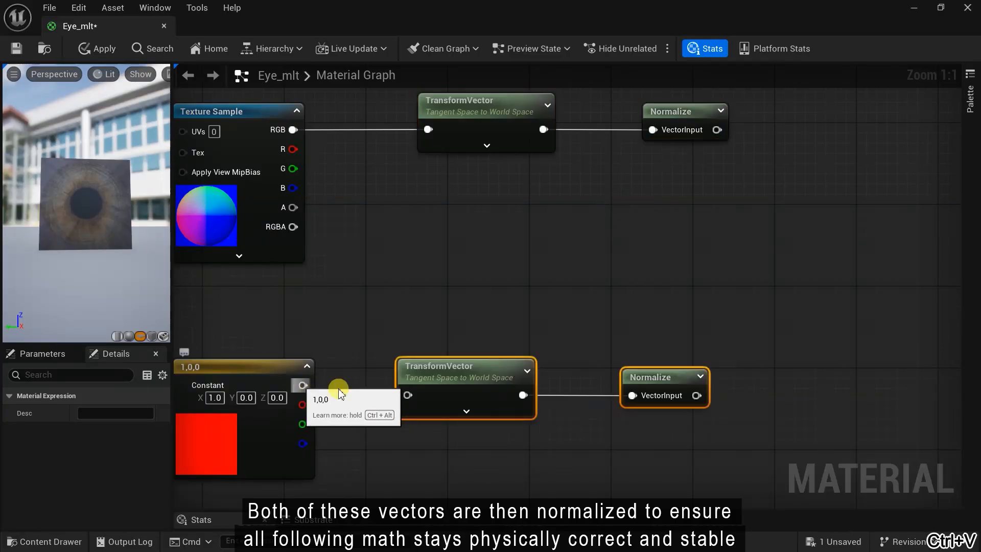
pyautogui.moveTo(408, 396); pyautogui.dragTo(409, 396)
pyautogui.moveTo(448, 360); pyautogui.dragTo(479, 351)
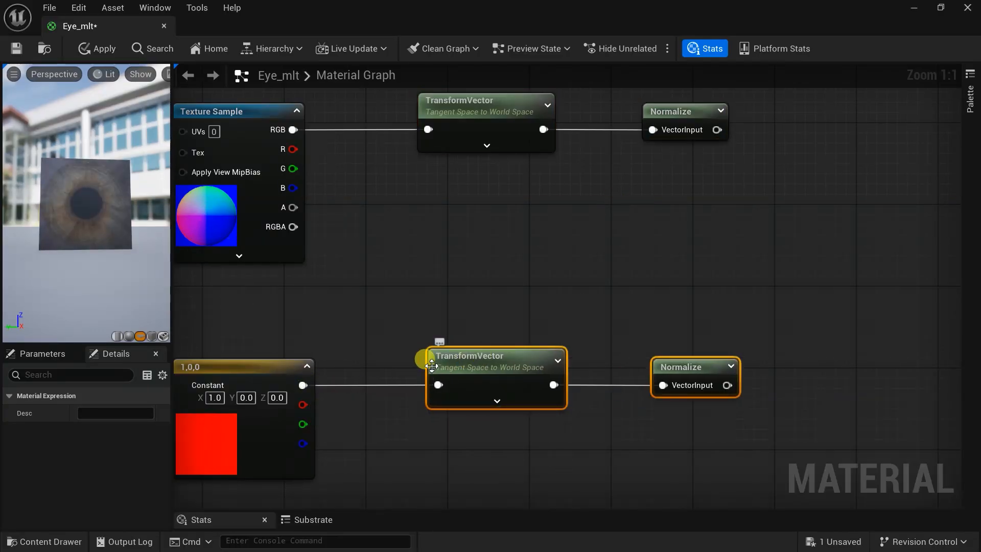
pyautogui.scroll(-2, 625, 287)
pyautogui.moveTo(660, 257); pyautogui.dragTo(497, 364, button='right')
pyautogui.scroll(2, 642, 233)
# - Add two Dot nodes fed by the Normalize outputs, with the top TransformVector into the lower Dot's A
pyautogui.rightClick(629, 216)
pyautogui.write('d')
pyautogui.click(648, 250)
pyautogui.hotkey('ctrl', 'v')
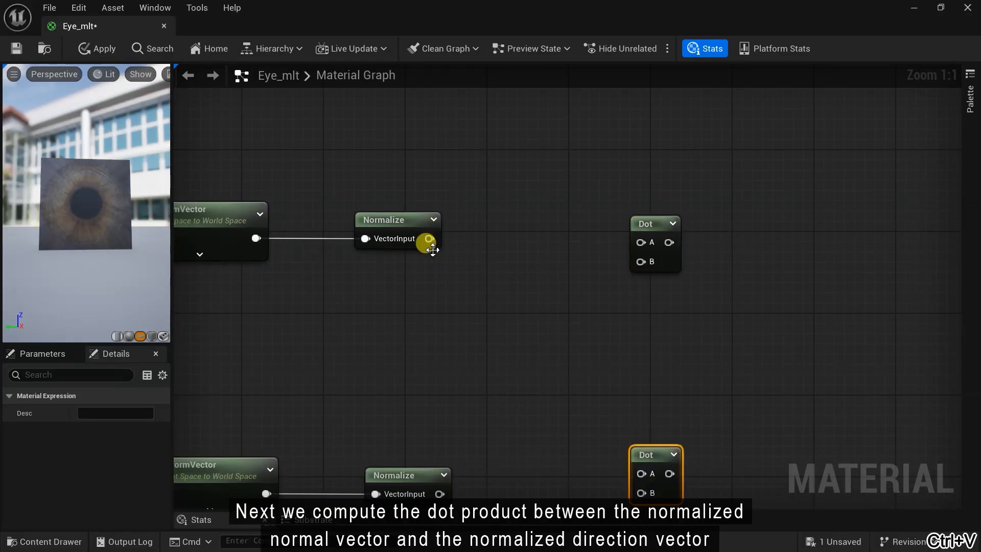
pyautogui.moveTo(429, 239); pyautogui.dragTo(543, 261)
pyautogui.moveTo(639, 265); pyautogui.dragTo(638, 264)
pyautogui.moveTo(629, 211); pyautogui.dragTo(620, 187)
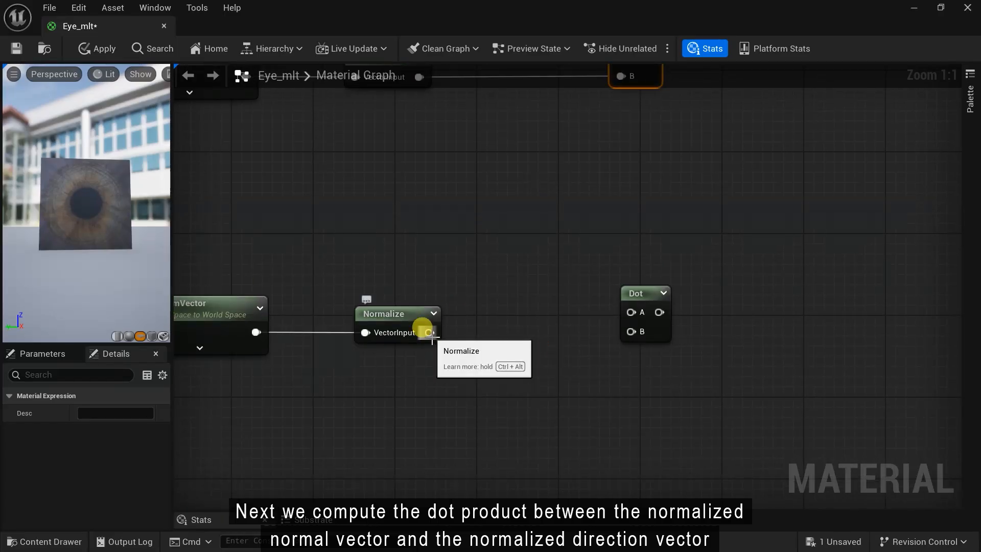
pyautogui.moveTo(430, 332); pyautogui.dragTo(629, 338)
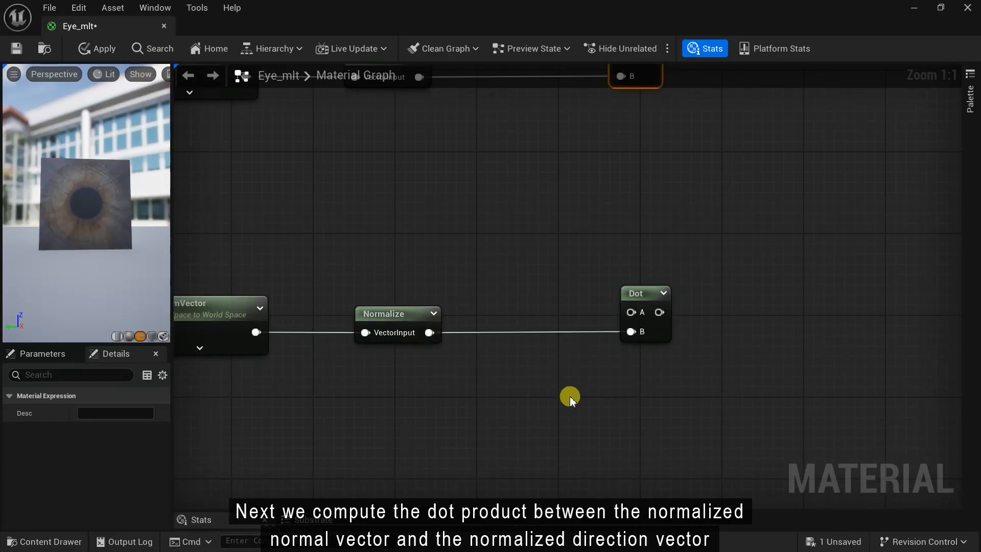
pyautogui.scroll(-2, 570, 399)
pyautogui.moveTo(324, 156); pyautogui.dragTo(620, 384)
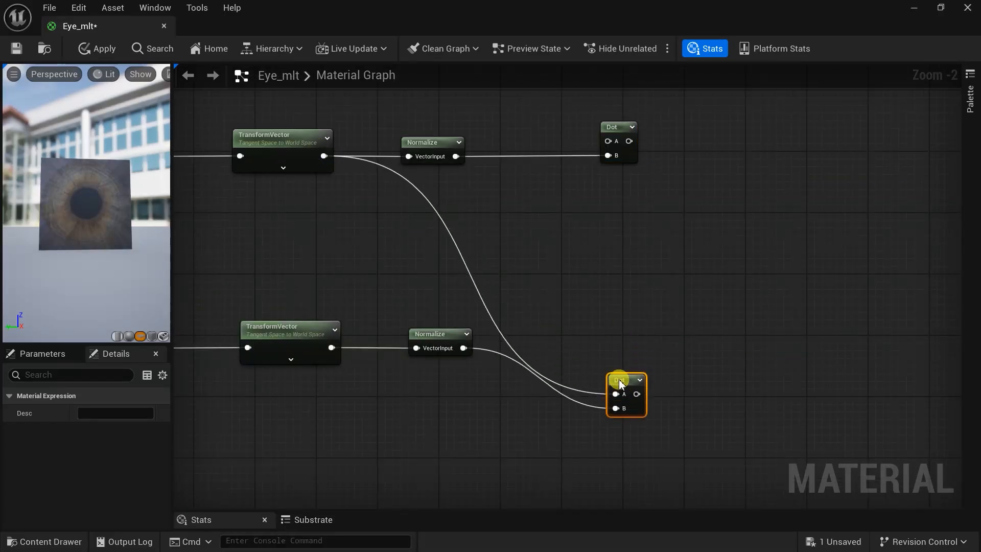
pyautogui.doubleClick(471, 279)
pyautogui.moveTo(563, 404); pyautogui.dragTo(486, 405, button='right')
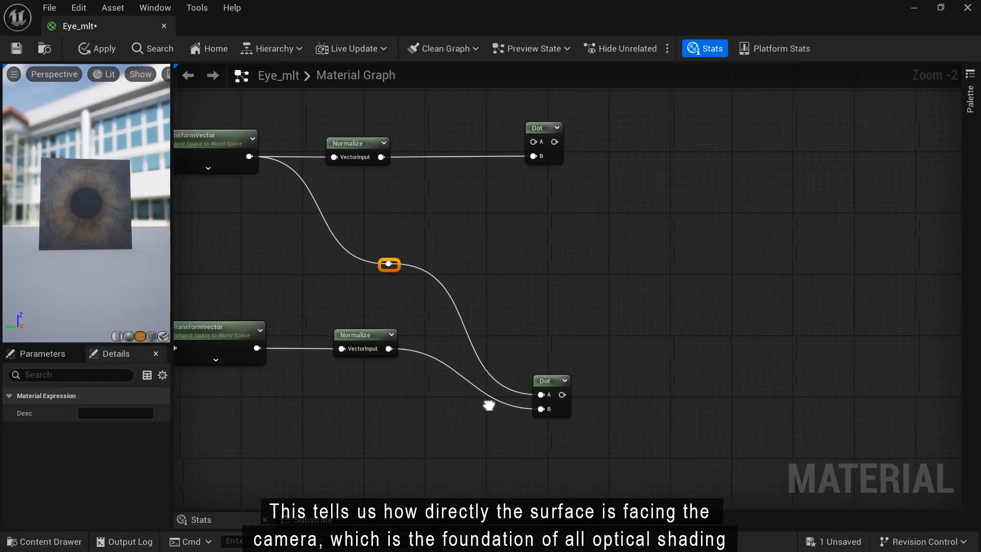
# - Add a Subtract node taking the lower Normalize output as A
pyautogui.rightClick(695, 342)
pyautogui.write('sub')
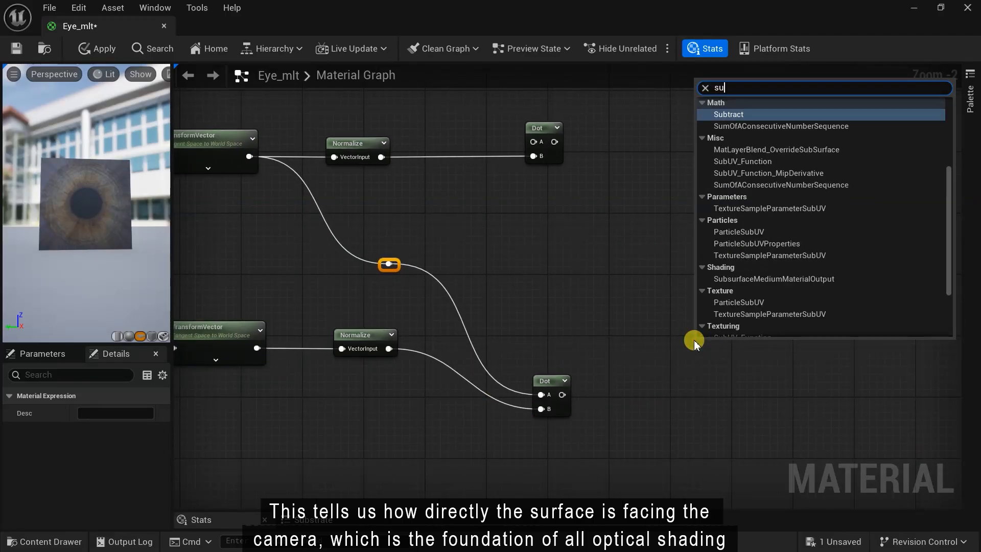
pyautogui.press('Return')
pyautogui.moveTo(390, 348); pyautogui.dragTo(726, 335)
pyautogui.moveTo(549, 381); pyautogui.dragTo(608, 421)
# - Multiply the lower Dot by the top TransformVector and feed the product into Subtract B
pyautogui.rightClick(599, 401)
pyautogui.write('mul')
pyautogui.click(629, 169)
pyautogui.moveTo(629, 405); pyautogui.dragTo(623, 382)
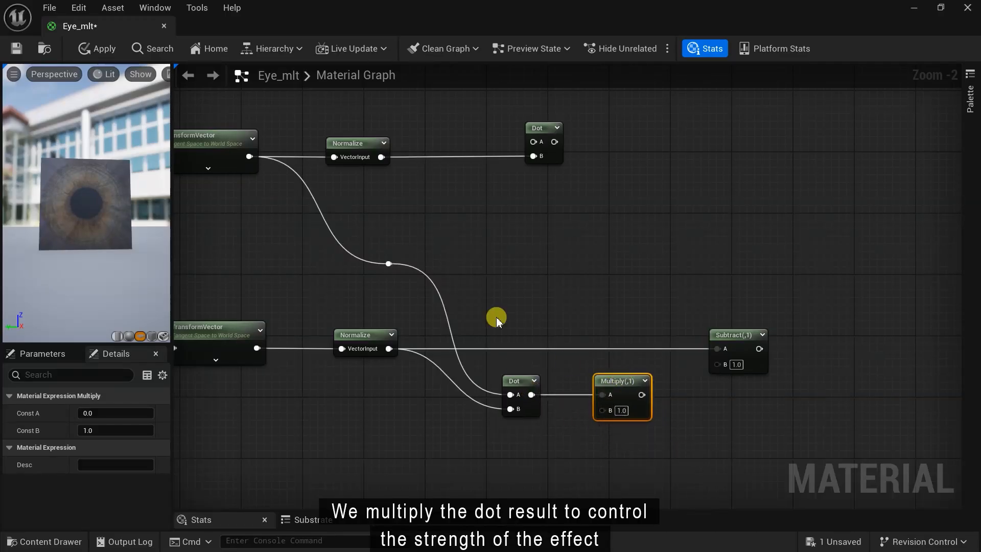
pyautogui.moveTo(496, 319); pyautogui.dragTo(533, 320, button='right')
pyautogui.moveTo(285, 156); pyautogui.dragTo(639, 410)
pyautogui.doubleClick(443, 253)
pyautogui.moveTo(443, 253); pyautogui.dragTo(544, 267)
pyautogui.moveTo(668, 397); pyautogui.dragTo(753, 364)
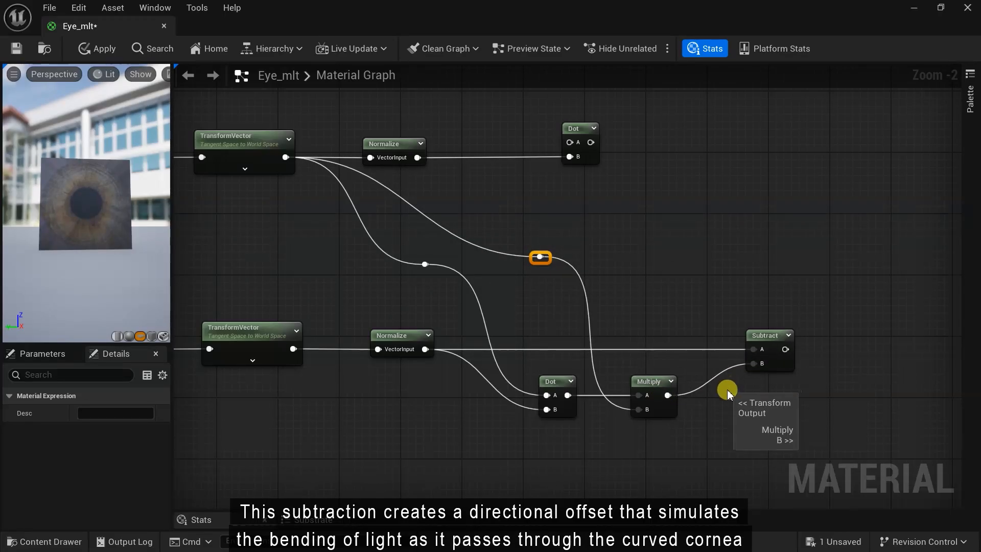
pyautogui.moveTo(737, 393); pyautogui.dragTo(438, 378, button='right')
# - Normalize the Subtract result with a new Normalize node
pyautogui.rightClick(611, 327)
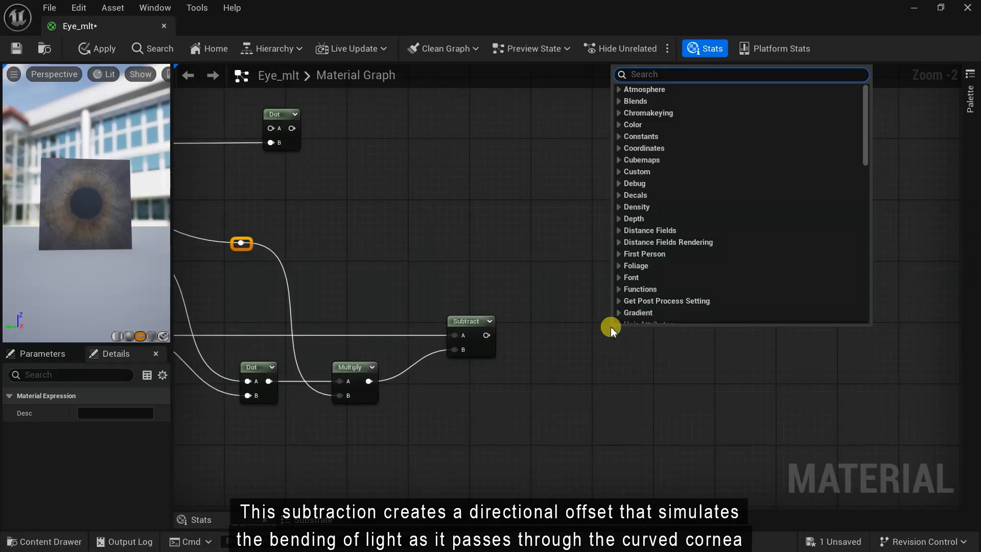
pyautogui.write('norm')
pyautogui.press('Return')
pyautogui.moveTo(580, 338); pyautogui.dragTo(561, 320)
pyautogui.moveTo(647, 380); pyautogui.dragTo(569, 351, button='right')
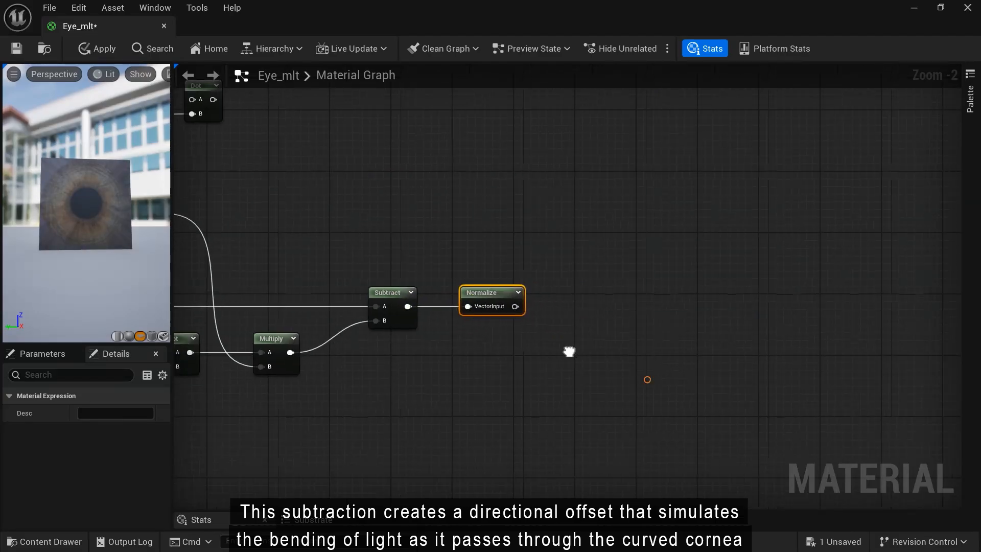
pyautogui.rightClick(589, 379)
# - Add a Cross node and two stacked DotProduct nodes
pyautogui.write('cro')
pyautogui.click(646, 163)
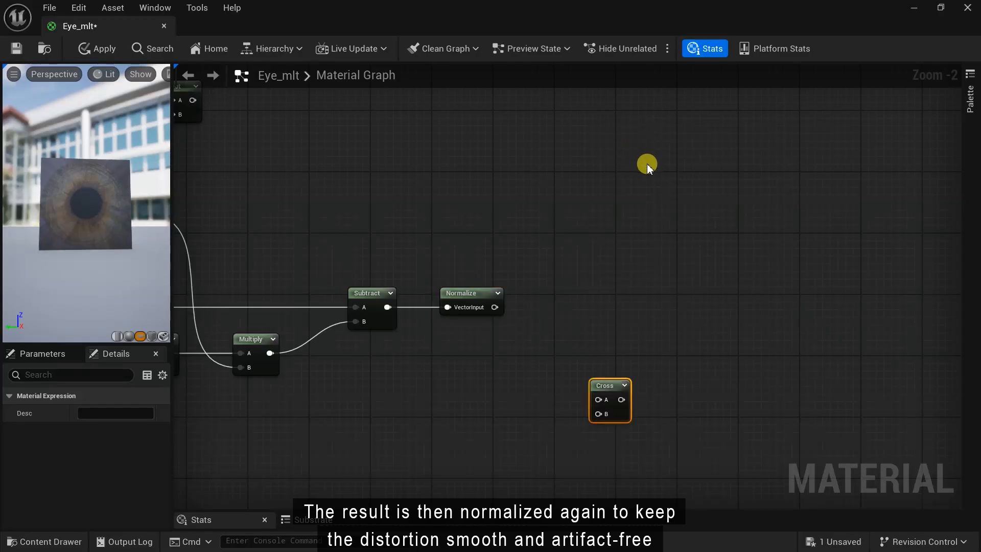
pyautogui.rightClick(679, 306)
pyautogui.write('dot')
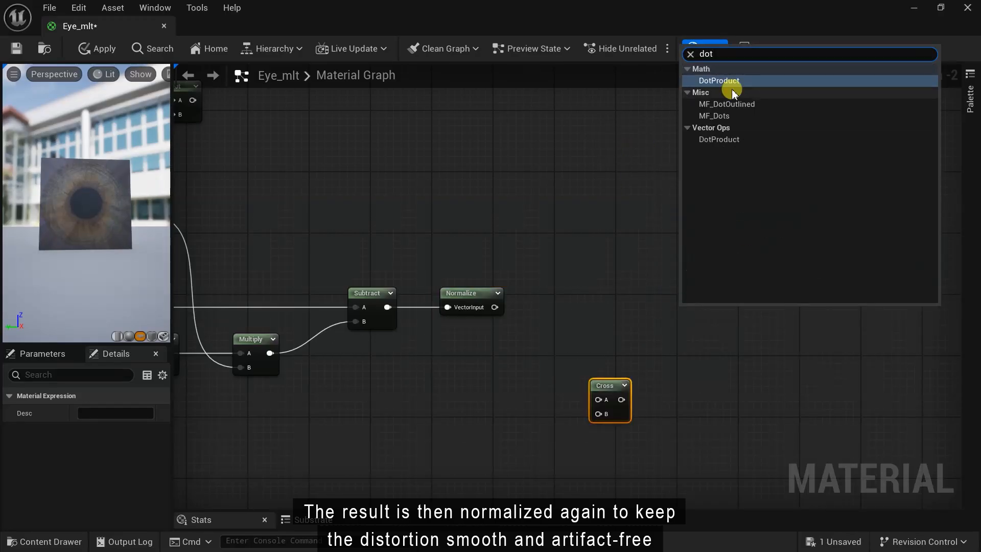
pyautogui.press('Return')
pyautogui.hotkey('ctrl', 'v')
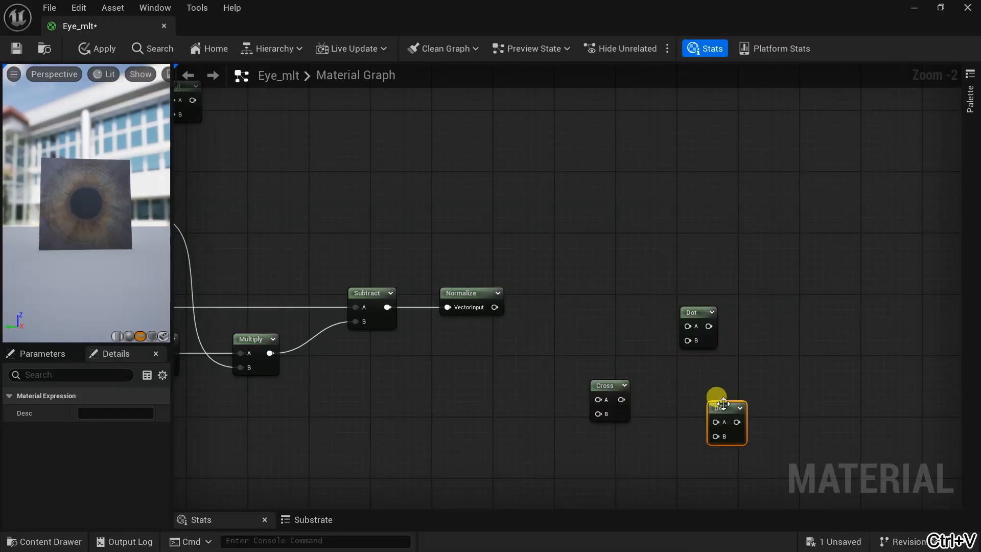
pyautogui.moveTo(722, 403); pyautogui.dragTo(706, 364)
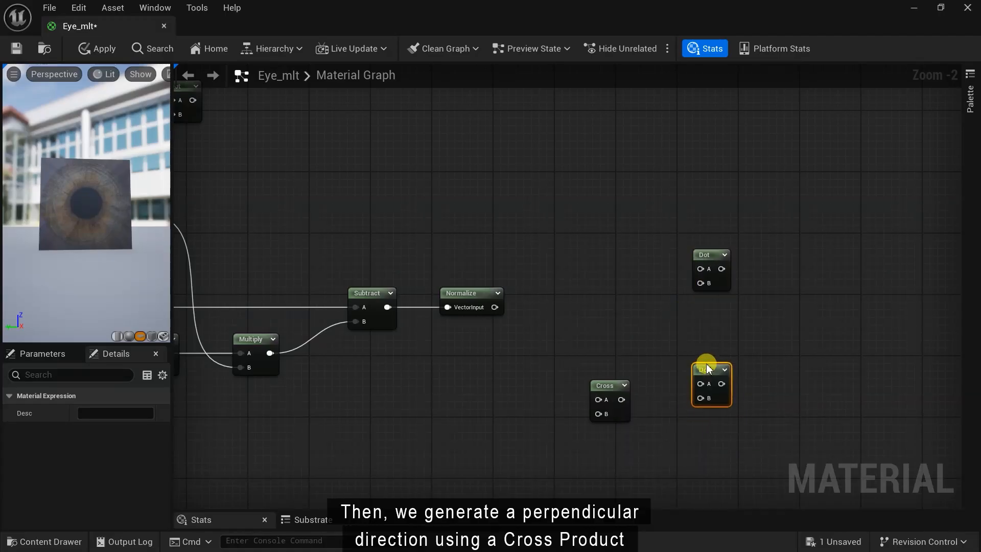
# - Wire Normalize into Cross A and upper Dot B, Cross into lower Dot B, TransformVector into Cross B via a reroute
pyautogui.moveTo(621, 399); pyautogui.dragTo(700, 398)
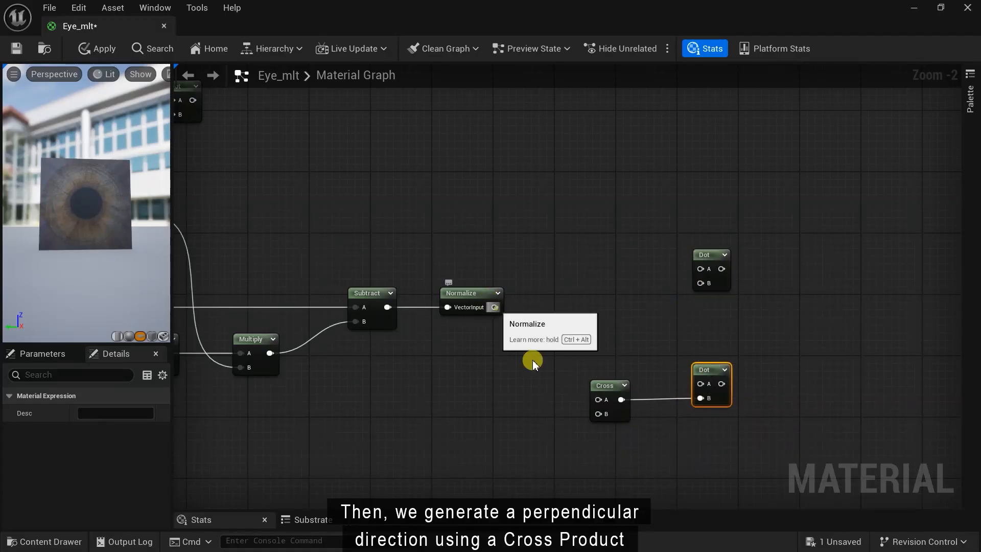
pyautogui.moveTo(494, 307); pyautogui.dragTo(597, 399)
pyautogui.moveTo(495, 307); pyautogui.dragTo(700, 282)
pyautogui.moveTo(707, 260); pyautogui.dragTo(729, 283)
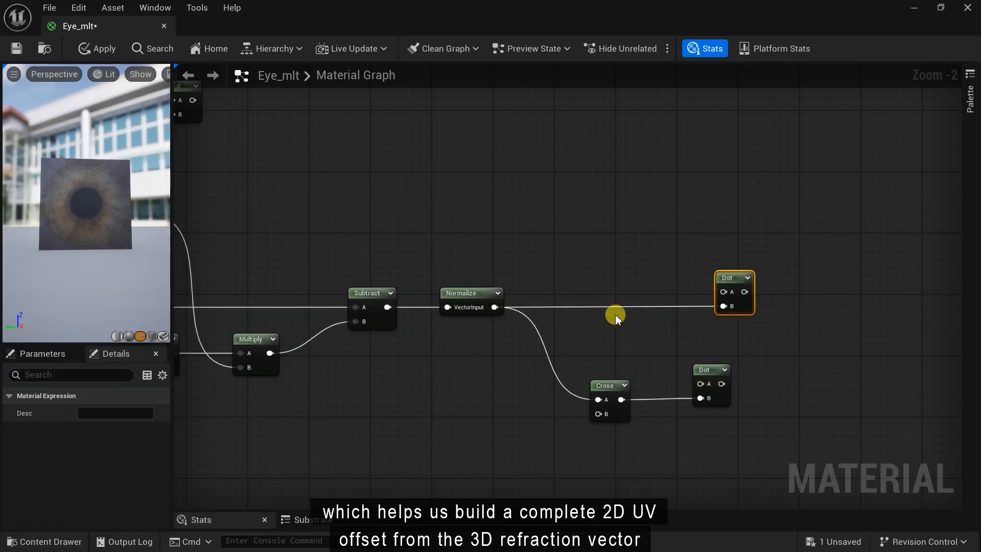
pyautogui.scroll(-2, 615, 317)
pyautogui.moveTo(275, 166); pyautogui.dragTo(741, 365)
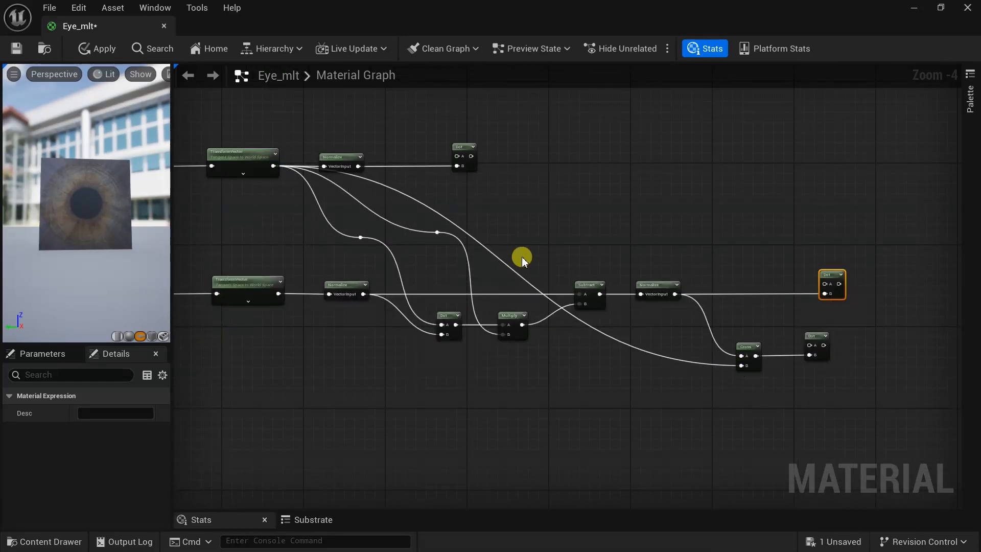
pyautogui.doubleClick(503, 265)
pyautogui.moveTo(504, 266); pyautogui.dragTo(345, 363)
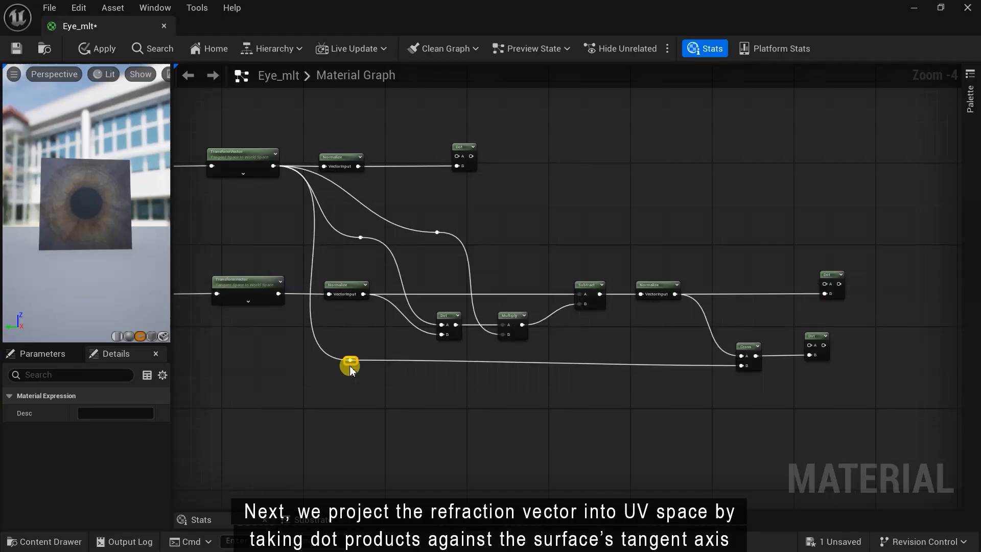
pyautogui.moveTo(340, 376); pyautogui.dragTo(607, 335, button='right')
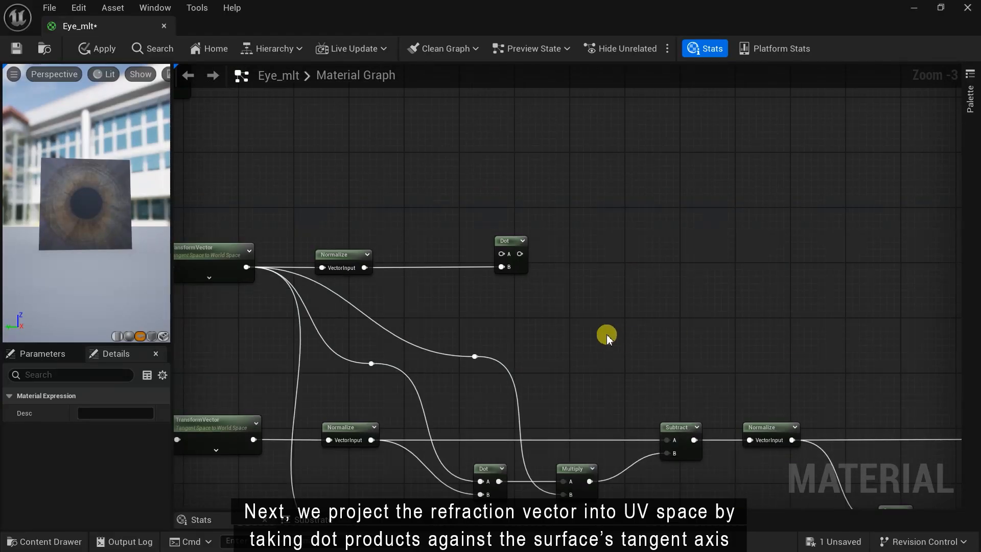
pyautogui.moveTo(566, 299); pyautogui.dragTo(591, 361, button='right')
pyautogui.scroll(2, 577, 332)
pyautogui.rightClick(565, 308)
# - Square the upper Dot result with a Multiply node
pyautogui.write('mult')
pyautogui.press('Return')
pyautogui.moveTo(442, 305); pyautogui.dragTo(548, 292)
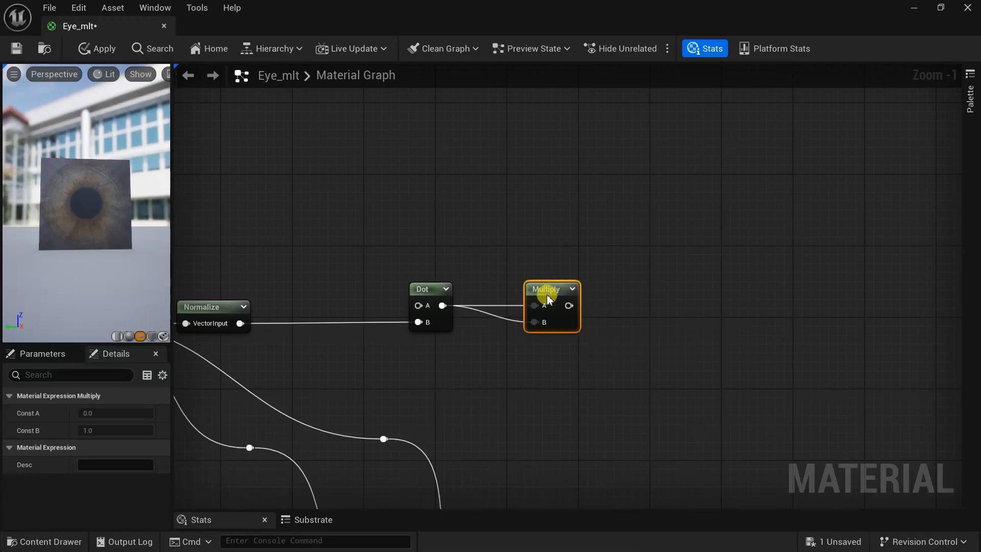
# - Add a LinearInterpolate with the squared Dot as Alpha, blending from A 0.3 to B 1.0
pyautogui.rightClick(655, 289)
pyautogui.write('lerp')
pyautogui.click(715, 98)
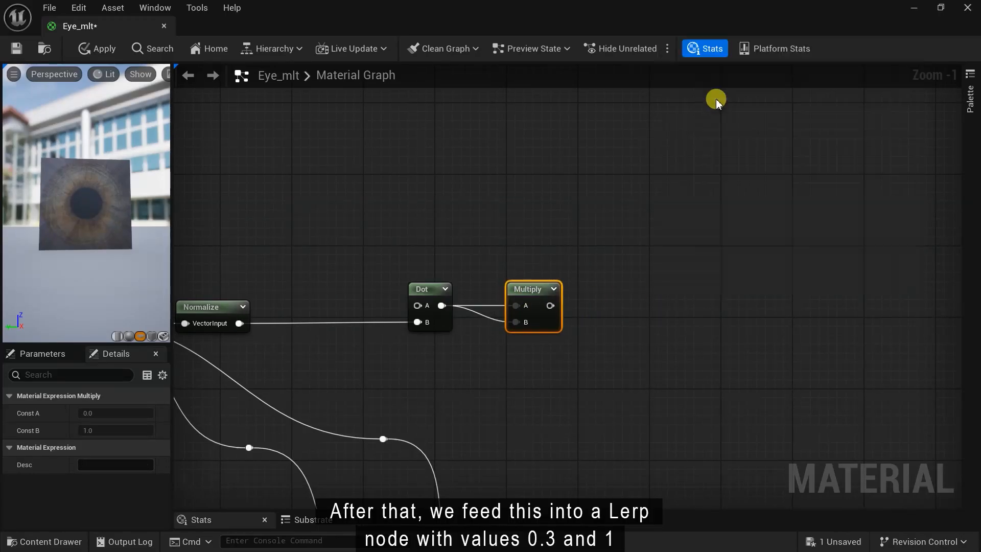
pyautogui.moveTo(550, 306); pyautogui.dragTo(601, 388)
pyautogui.moveTo(665, 365); pyautogui.dragTo(666, 363)
pyautogui.moveTo(684, 306); pyautogui.dragTo(658, 264)
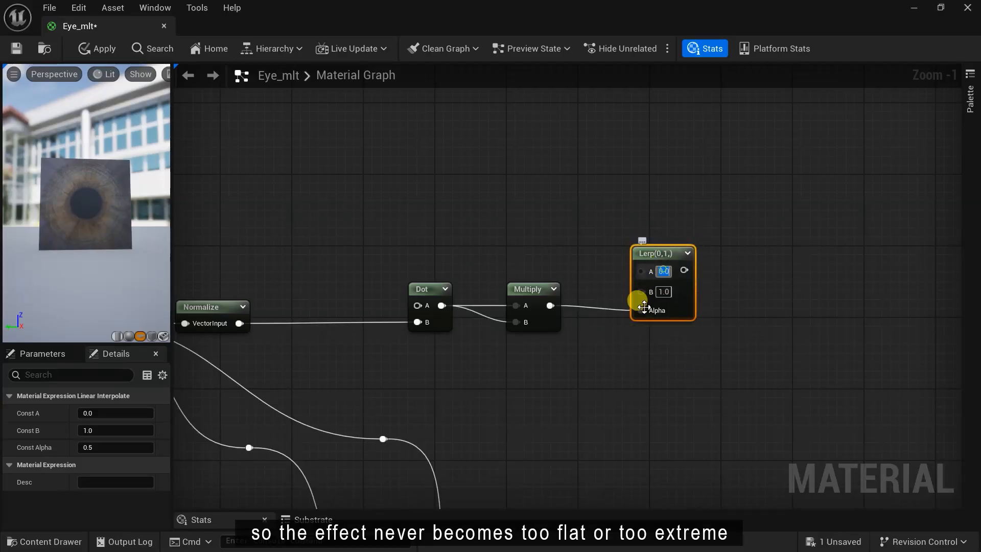
pyautogui.scroll(1, 642, 314)
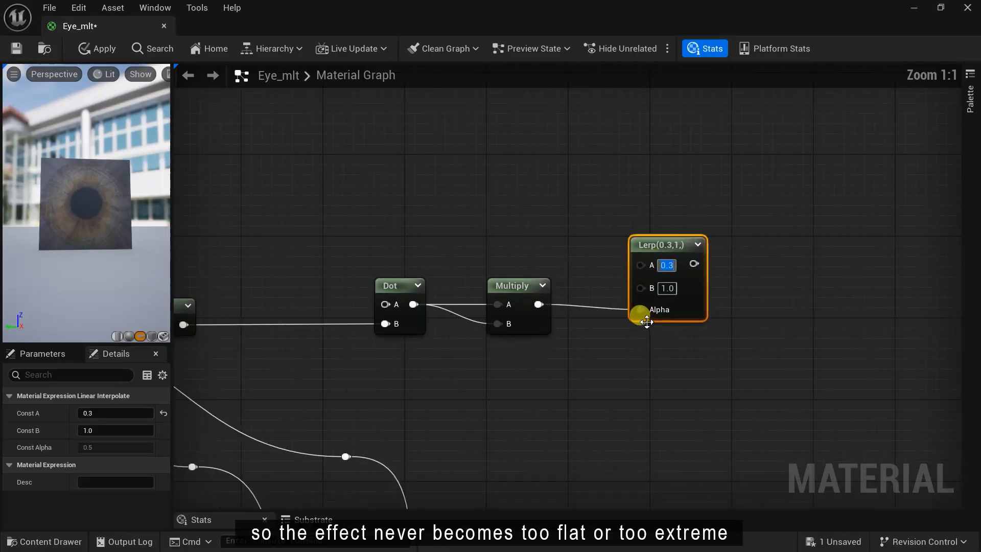
pyautogui.scroll(-5, 632, 376)
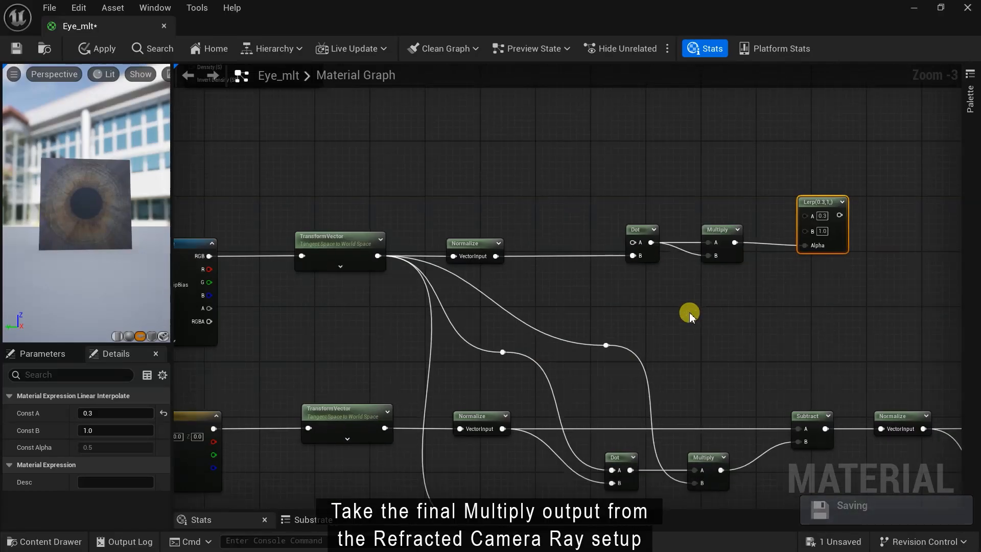
# - Shift the refraction comment box left and wire its final Multiply(-1) output into the upper Dot's A
pyautogui.scroll(-2, 421, 382)
pyautogui.moveTo(204, 158); pyautogui.dragTo(630, 344)
pyautogui.moveTo(580, 212); pyautogui.dragTo(503, 212)
pyautogui.scroll(2, 504, 212)
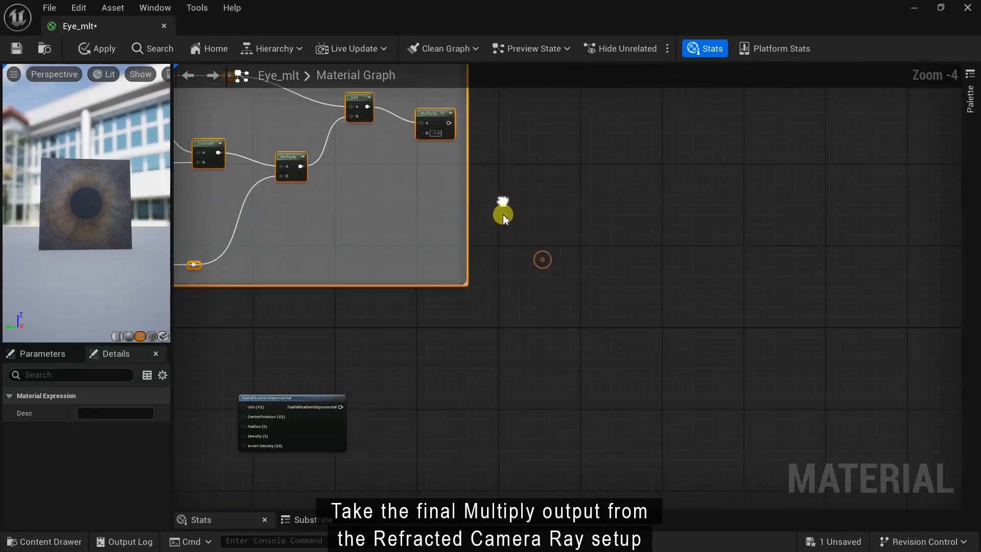
pyautogui.scroll(-1, 463, 131)
pyautogui.moveTo(450, 124); pyautogui.dragTo(543, 456)
pyautogui.moveTo(559, 359); pyautogui.dragTo(577, 356, button='right')
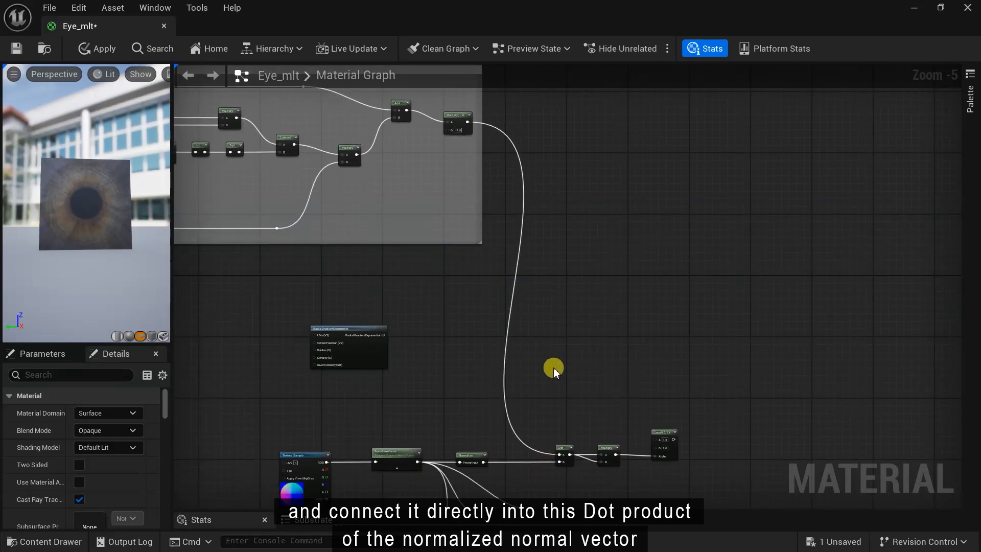
pyautogui.scroll(2, 419, 372)
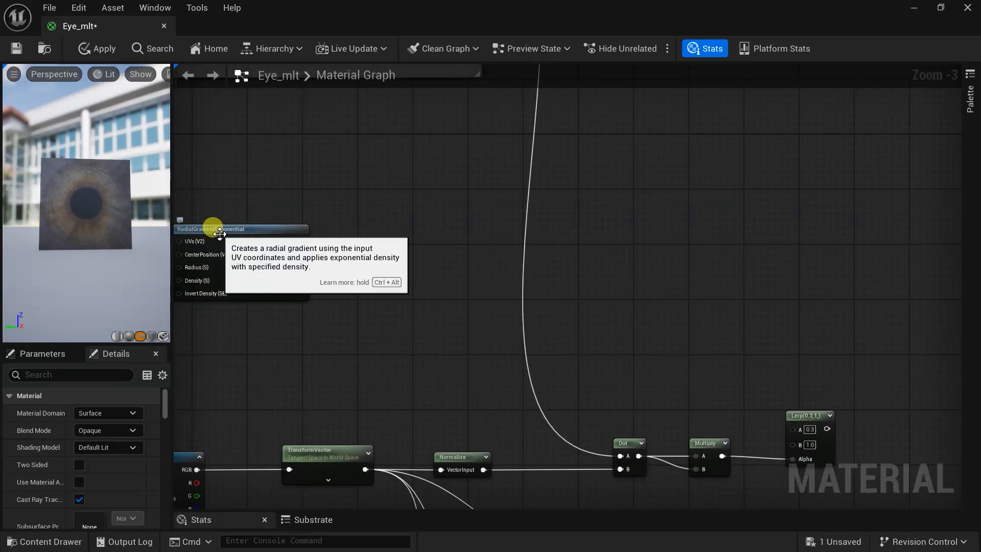
# - Add a Multiply fed by the RadialGradientExponential output on A
pyautogui.moveTo(220, 231); pyautogui.dragTo(590, 230)
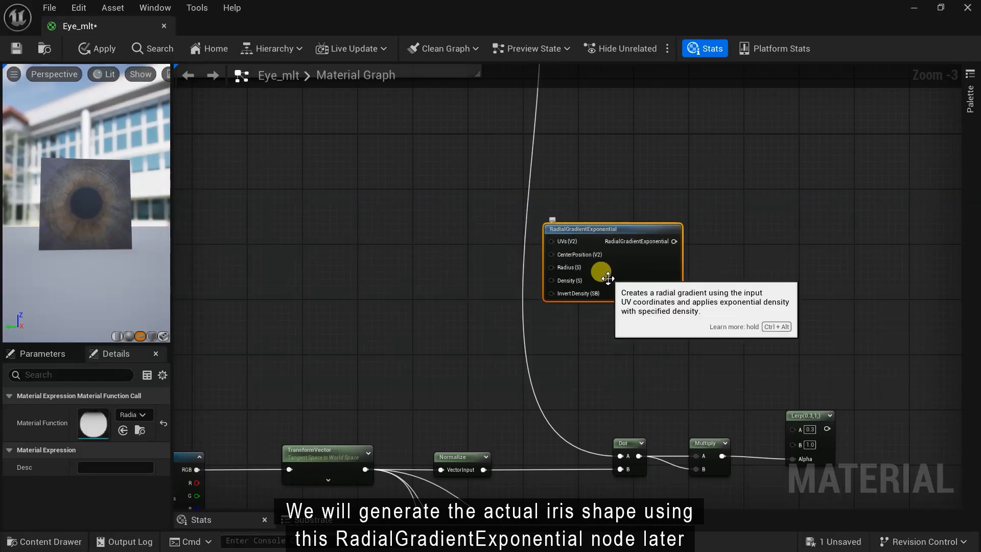
pyautogui.moveTo(645, 291); pyautogui.dragTo(507, 299, button='right')
pyautogui.scroll(1, 563, 298)
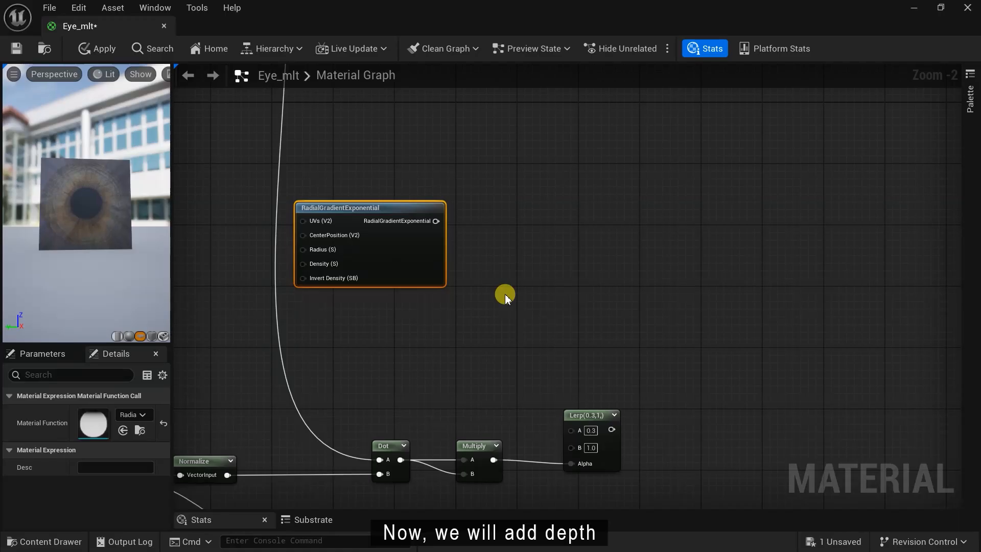
pyautogui.rightClick(554, 243)
pyautogui.write('mul')
pyautogui.press('Return')
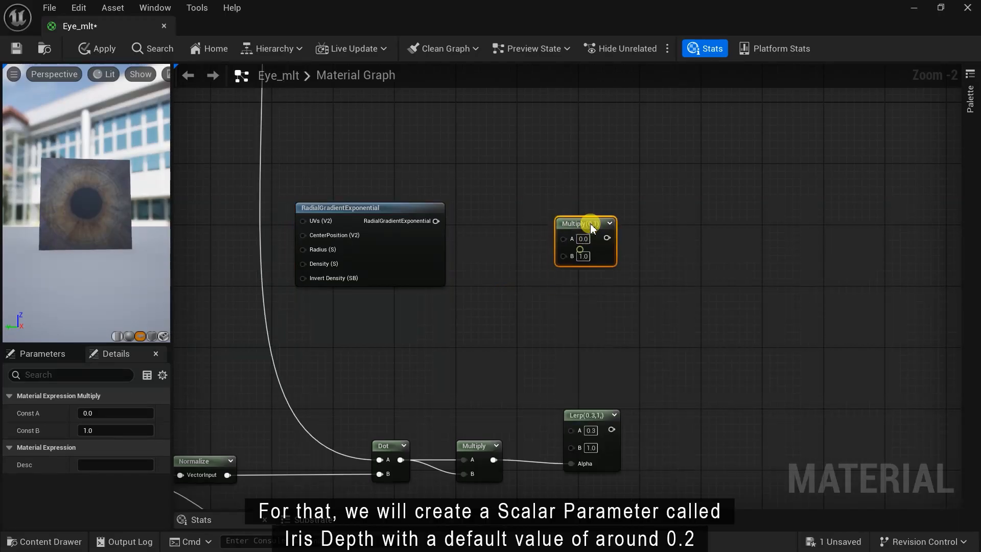
pyautogui.moveTo(436, 220); pyautogui.dragTo(621, 203)
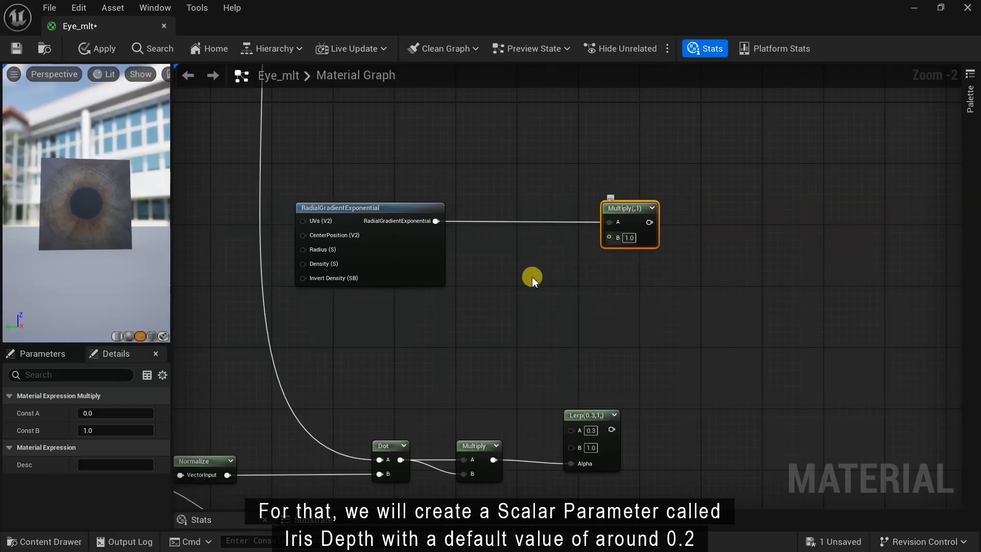
# - Create an 'Iris Depth' scalar parameter of 0.2 on the Multiply's B
pyautogui.moveTo(608, 238); pyautogui.dragTo(529, 281)
pyautogui.write('sc')
pyautogui.press('Return')
pyautogui.write('Iris Depth')
pyautogui.press('Return')
pyautogui.click(584, 309)
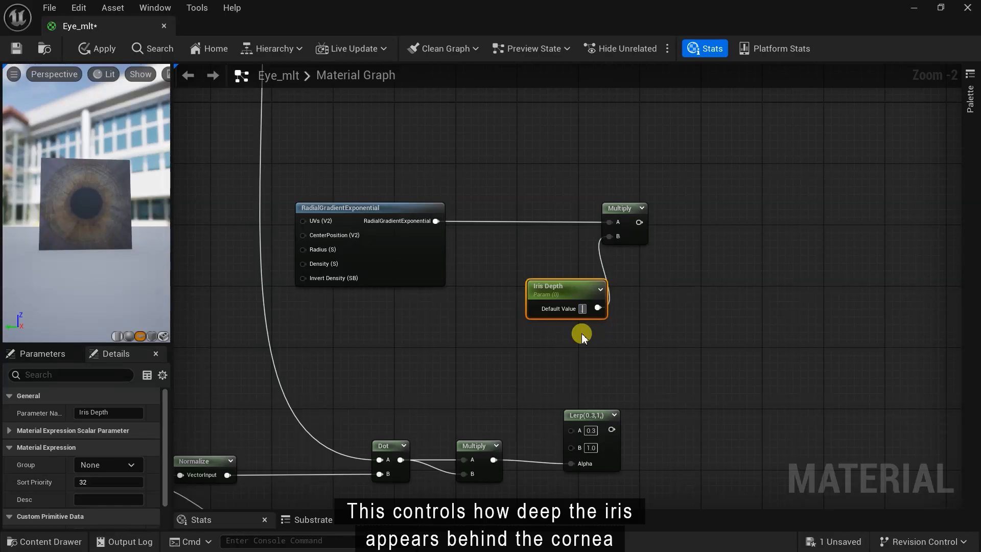
pyautogui.scroll(2, 582, 337)
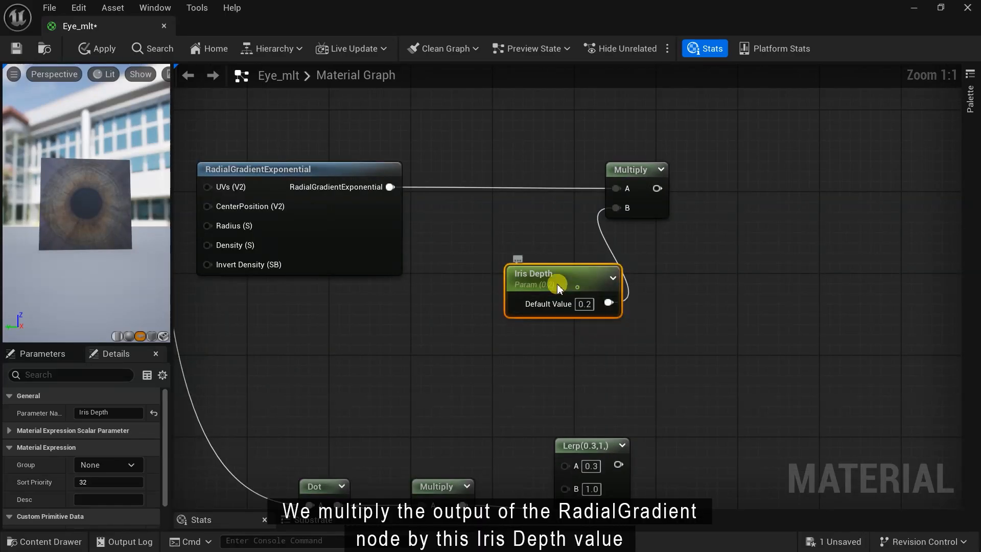
pyautogui.moveTo(562, 281); pyautogui.dragTo(523, 277)
# - Divide the Multiply result by the Lerp output
pyautogui.moveTo(676, 294); pyautogui.dragTo(500, 353, button='right')
pyautogui.moveTo(481, 248); pyautogui.dragTo(577, 251)
pyautogui.write('div')
pyautogui.click(609, 284)
pyautogui.scroll(-1, 589, 347)
pyautogui.moveTo(588, 347); pyautogui.dragTo(590, 219, button='right')
pyautogui.moveTo(630, 122); pyautogui.dragTo(630, 113)
pyautogui.moveTo(463, 367); pyautogui.dragTo(604, 146)
pyautogui.moveTo(626, 247); pyautogui.dragTo(516, 337, button='right')
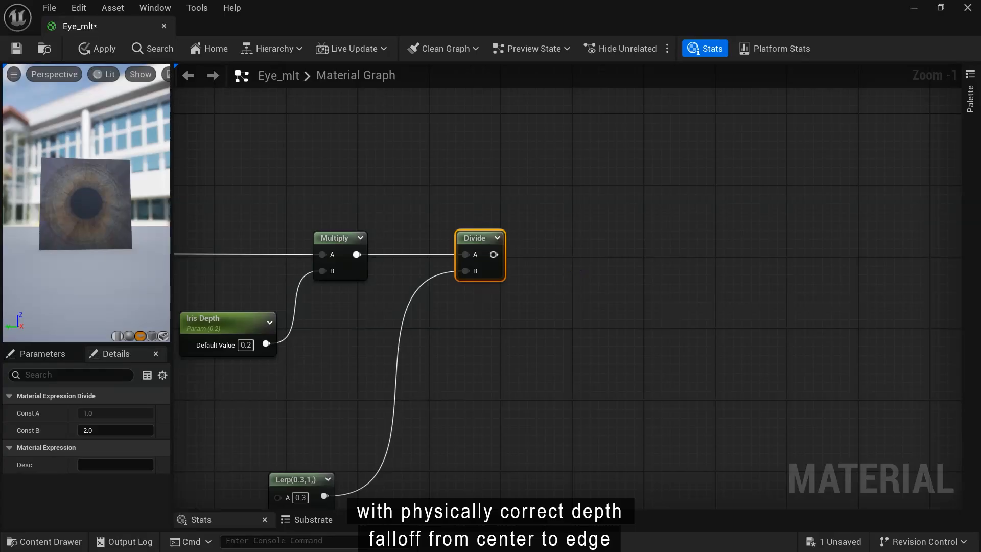
# - Multiply the Divide result by the refraction Multiply output, tidying the long wire with a reroute
pyautogui.rightClick(594, 249)
pyautogui.write('mul')
pyautogui.click(638, 276)
pyautogui.moveTo(493, 255); pyautogui.dragTo(633, 222)
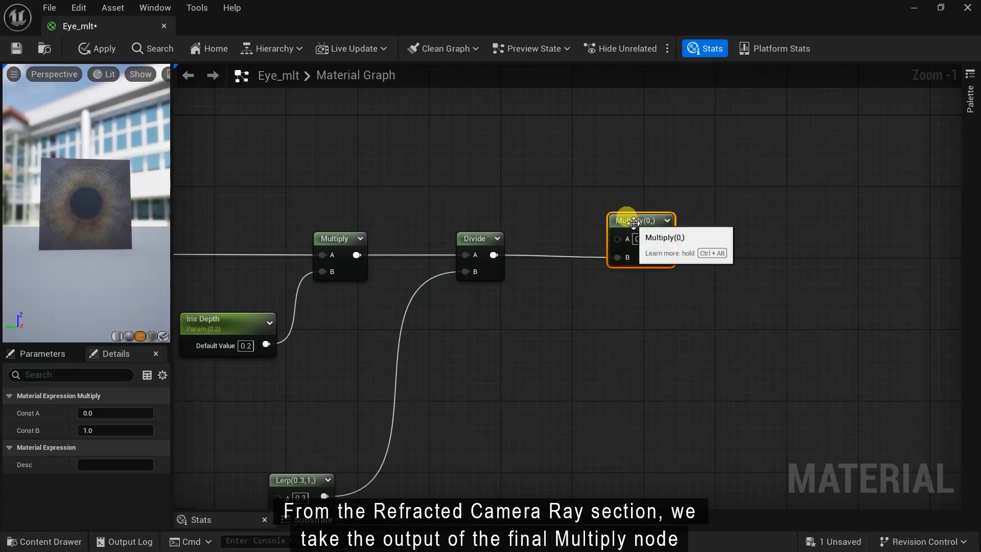
pyautogui.scroll(-4, 633, 222)
pyautogui.moveTo(537, 204); pyautogui.dragTo(566, 266, button='right')
pyautogui.moveTo(320, 143); pyautogui.dragTo(651, 348)
pyautogui.doubleClick(532, 304)
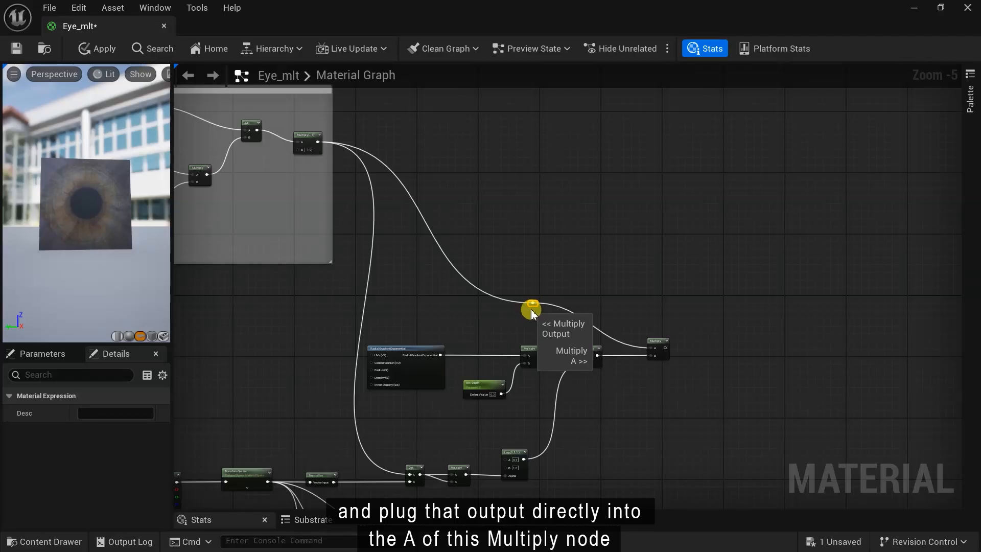
pyautogui.scroll(1, 531, 312)
pyautogui.moveTo(537, 347); pyautogui.dragTo(527, 179)
# - Connect the new Multiply output to the A inputs of both iris UV Dot nodes
pyautogui.scroll(-1, 519, 169)
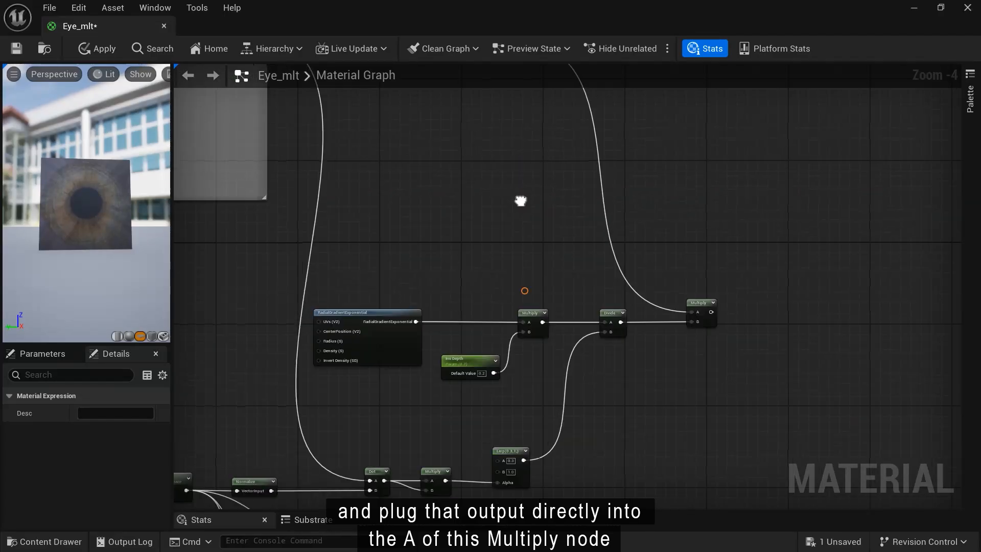
pyautogui.scroll(-2, 529, 250)
pyautogui.scroll(3, 529, 250)
pyautogui.click(528, 194)
pyautogui.moveTo(493, 132); pyautogui.dragTo(520, 437)
pyautogui.moveTo(580, 357); pyautogui.dragTo(696, 346, button='right')
pyautogui.scroll(-1, 696, 346)
pyautogui.click(657, 416)
pyautogui.moveTo(656, 416); pyautogui.dragTo(709, 410)
pyautogui.click(628, 305)
pyautogui.scroll(1, 595, 213)
pyautogui.moveTo(604, 198); pyautogui.dragTo(682, 420)
# - Reposition the iris node group and frame the two Dot nodes
pyautogui.scroll(-1, 714, 213)
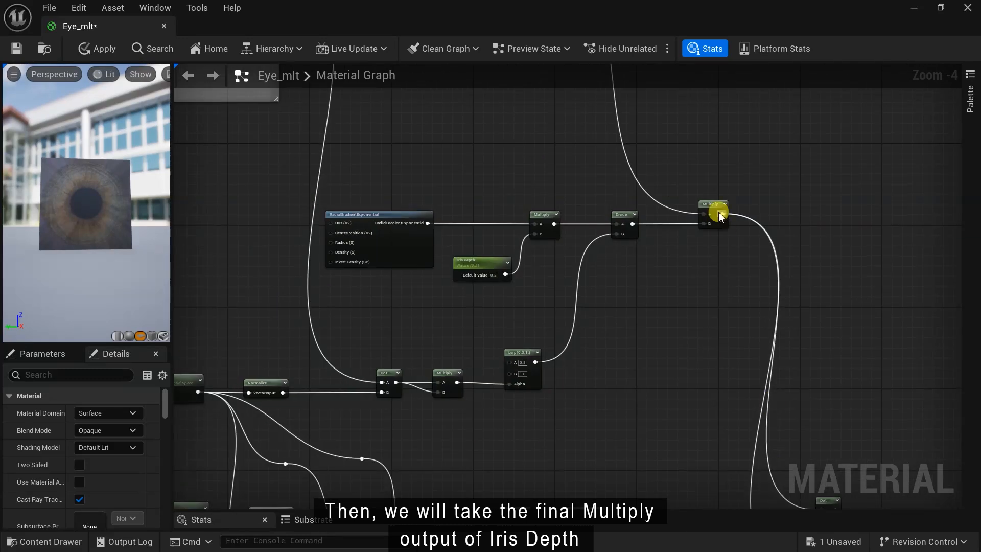
pyautogui.moveTo(714, 213); pyautogui.dragTo(766, 263, button='right')
pyautogui.moveTo(251, 258); pyautogui.dragTo(799, 450)
pyautogui.moveTo(739, 270); pyautogui.dragTo(716, 264)
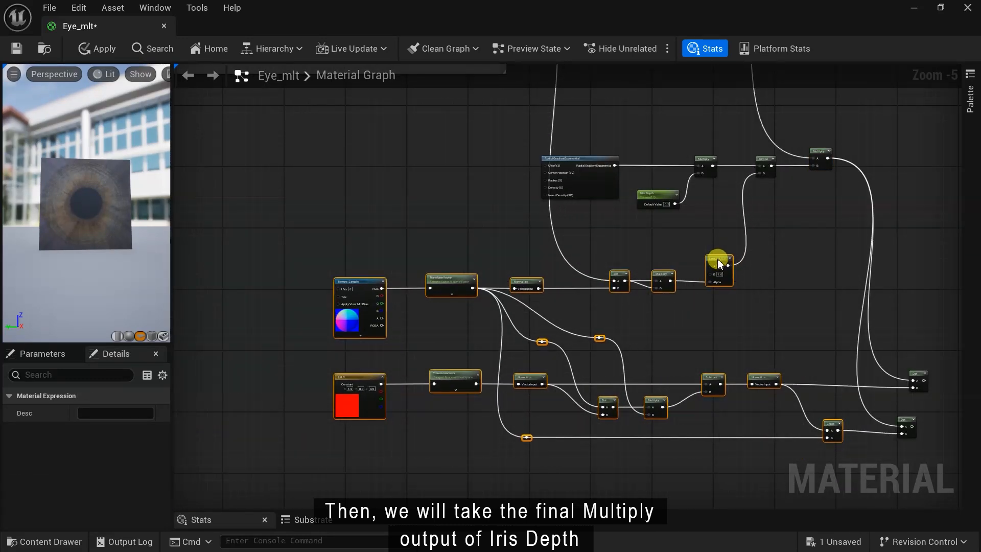
pyautogui.scroll(1, 574, 204)
pyautogui.click(570, 202)
pyautogui.moveTo(562, 175); pyautogui.dragTo(422, 225, button='right')
pyautogui.click(548, 368)
pyautogui.scroll(2, 521, 355)
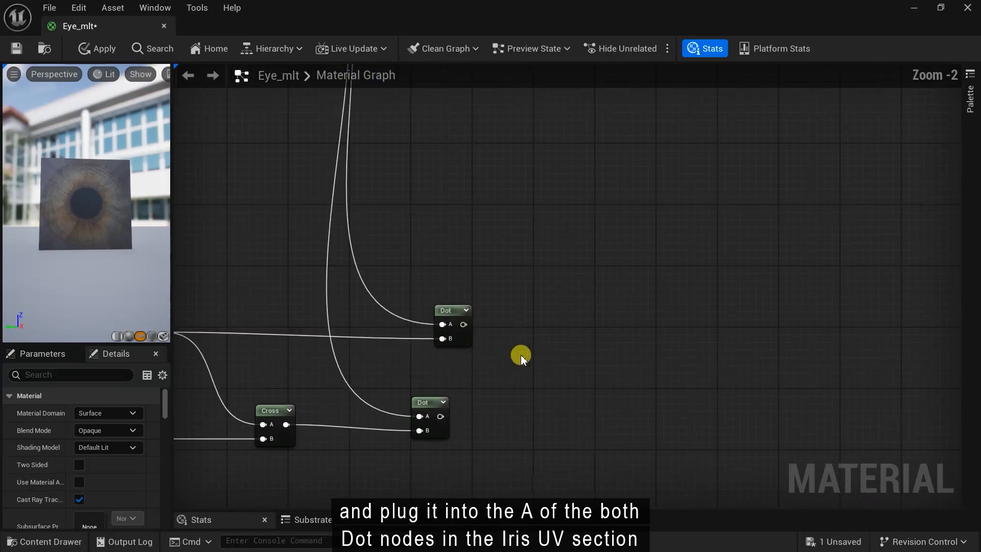
pyautogui.scroll(2, 521, 355)
pyautogui.moveTo(521, 354); pyautogui.dragTo(523, 267, button='right')
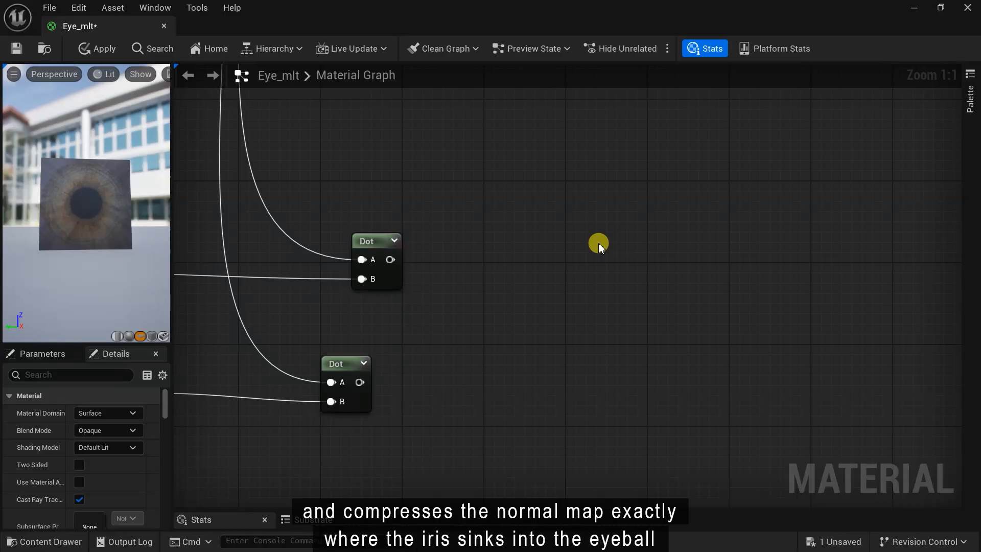
# - Combine the upper and lower Dot results into a MakeFloat2's X and Y
pyautogui.rightClick(599, 244)
pyautogui.write('makef')
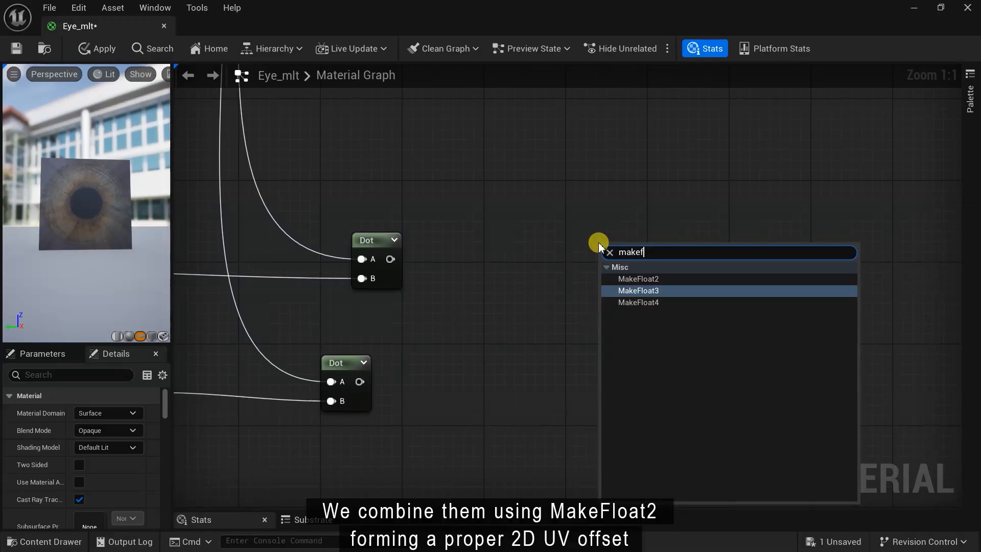
pyautogui.click(638, 278)
pyautogui.moveTo(389, 259); pyautogui.dragTo(633, 264)
pyautogui.moveTo(359, 382); pyautogui.dragTo(611, 286)
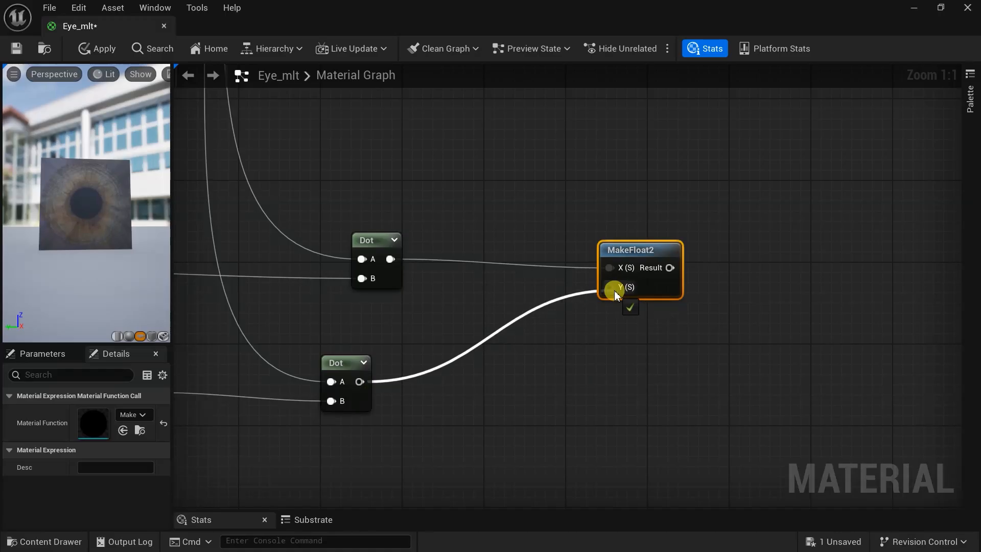
pyautogui.moveTo(619, 241); pyautogui.dragTo(597, 230)
# - Multiply the MakeFloat2 result by a Constant2Vector of (-1, 1)
pyautogui.rightClick(699, 365)
pyautogui.write('mul')
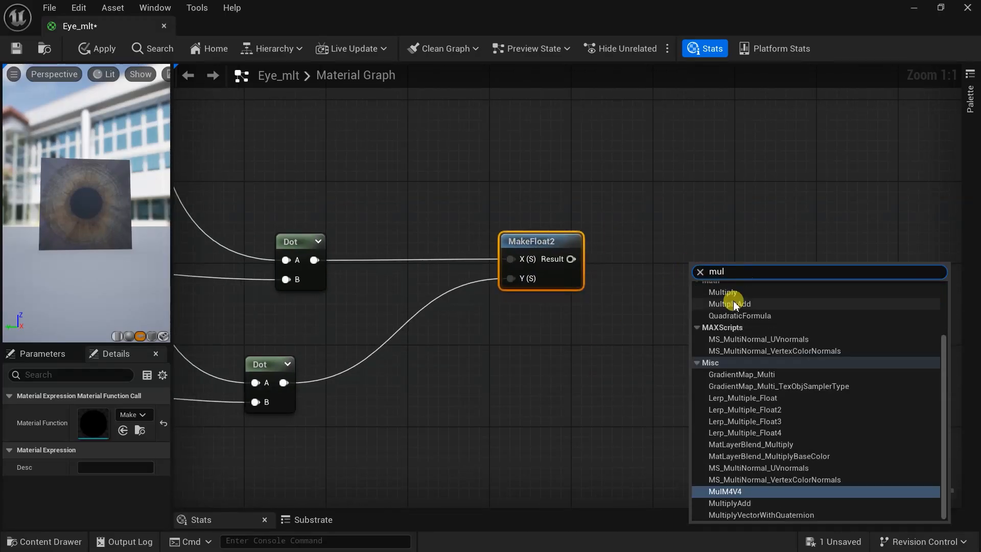
pyautogui.click(731, 304)
pyautogui.moveTo(583, 256); pyautogui.dragTo(681, 262)
pyautogui.moveTo(612, 369); pyautogui.dragTo(562, 335)
pyautogui.write('cons')
pyautogui.click(653, 156)
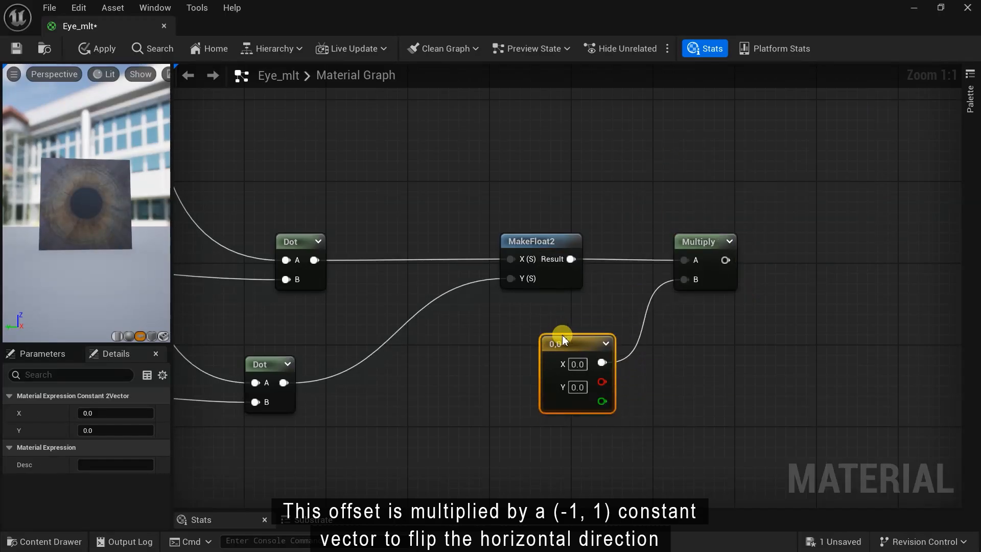
pyautogui.write('-1')
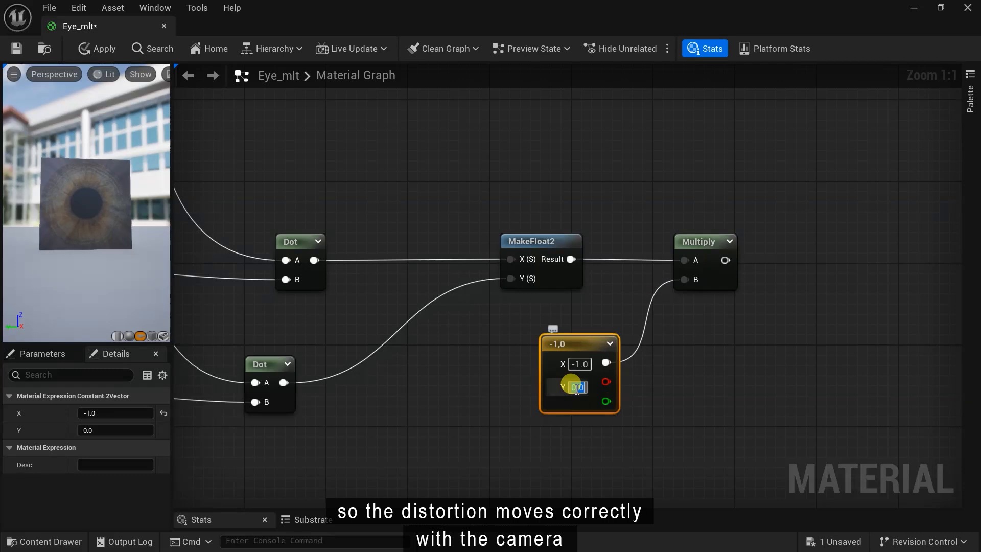
pyautogui.click(635, 432)
pyautogui.scroll(-1, 635, 431)
pyautogui.scroll(-1, 682, 390)
pyautogui.moveTo(686, 369); pyautogui.dragTo(503, 357, button='right')
# - Scale the flipped offset by a 'Refraction Depth Scale' scalar parameter of 0.3
pyautogui.rightClick(641, 296)
pyautogui.write('mult')
pyautogui.press('Return')
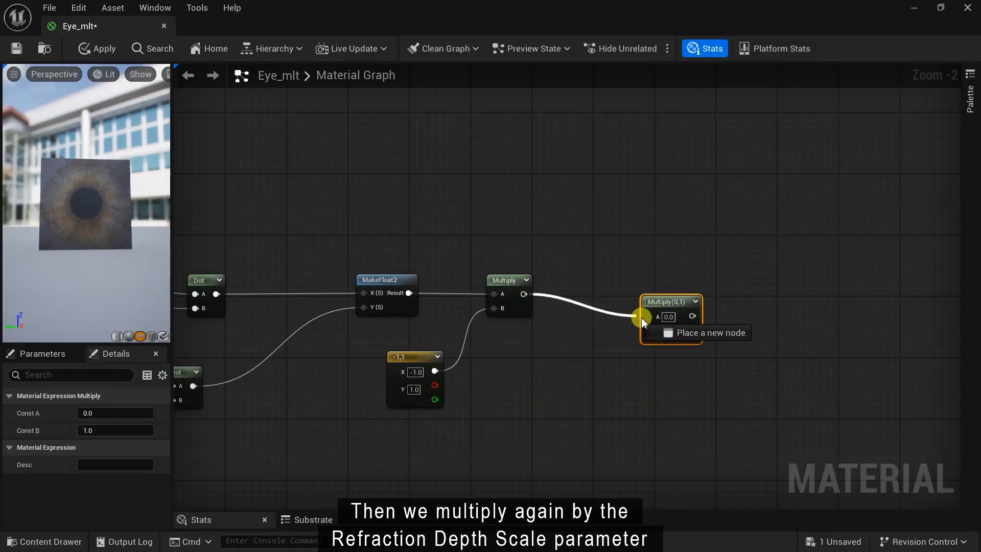
pyautogui.scroll(1, 651, 266)
pyautogui.moveTo(637, 302); pyautogui.dragTo(567, 391)
pyautogui.write('sca')
pyautogui.click(611, 263)
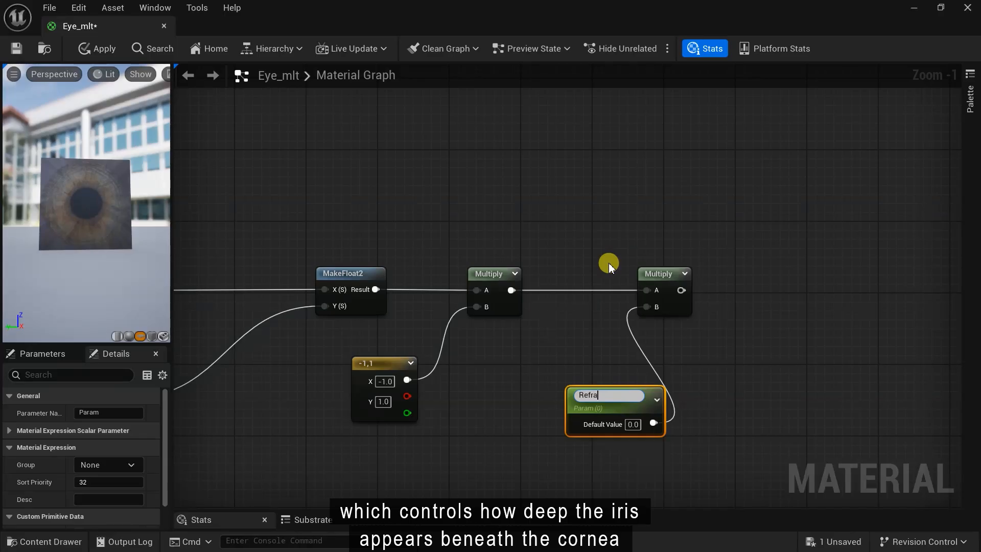
pyautogui.write('Refraction Depth Scale')
pyautogui.moveTo(633, 411); pyautogui.dragTo(545, 395)
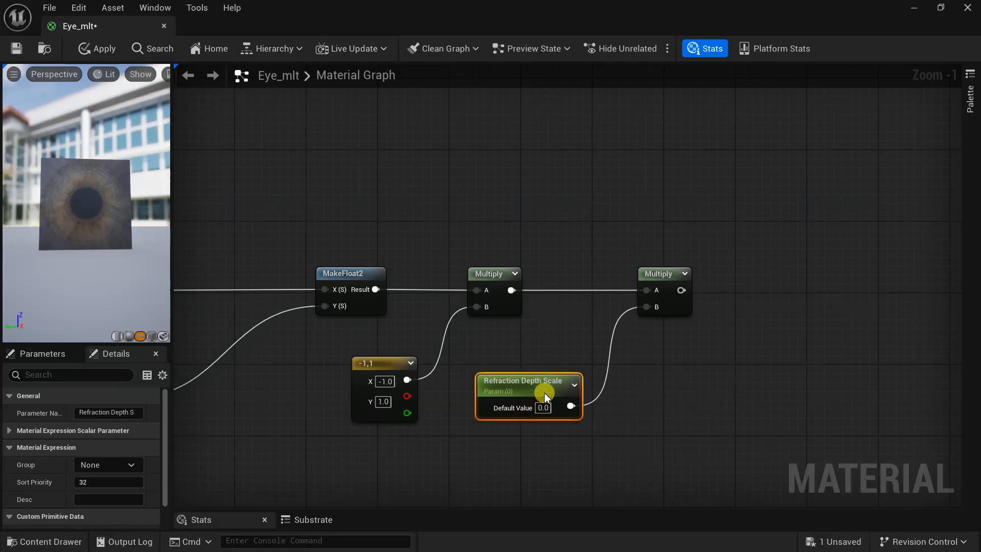
pyautogui.click(560, 399)
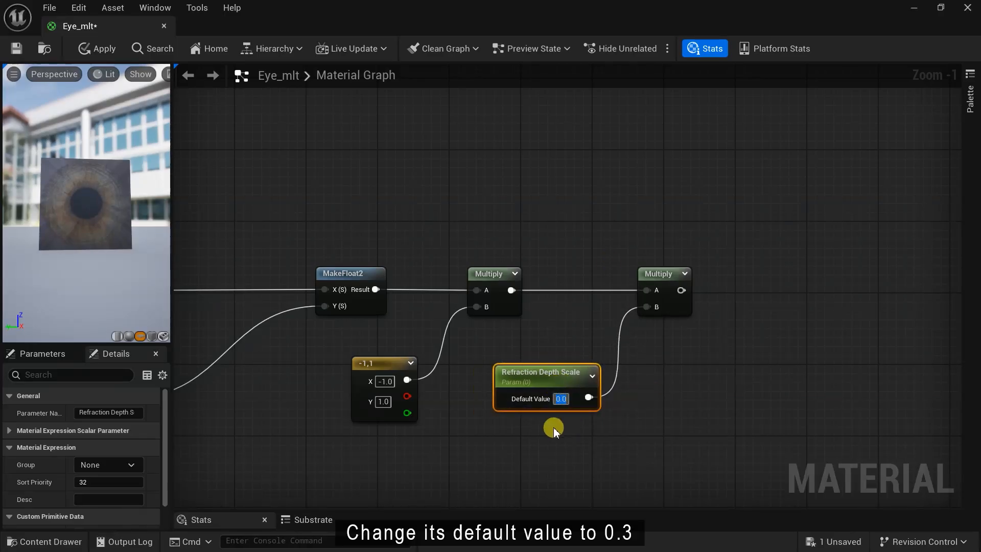
pyautogui.scroll(1, 554, 425)
pyautogui.scroll(-1, 629, 425)
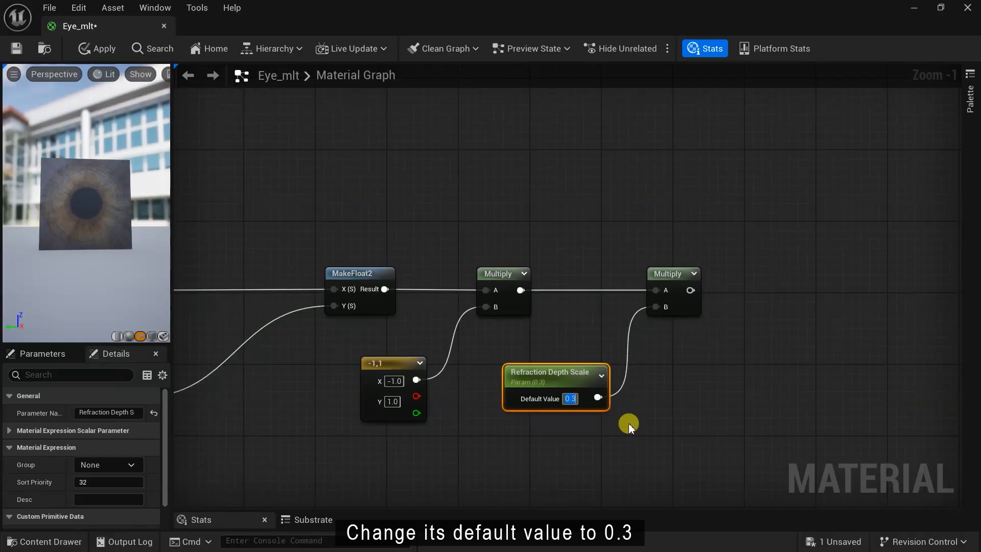
# - Add an Add node with a TexCoord[0] node wired into its A input
pyautogui.moveTo(697, 403); pyautogui.dragTo(673, 447, button='right')
pyautogui.rightClick(776, 229)
pyautogui.write('add')
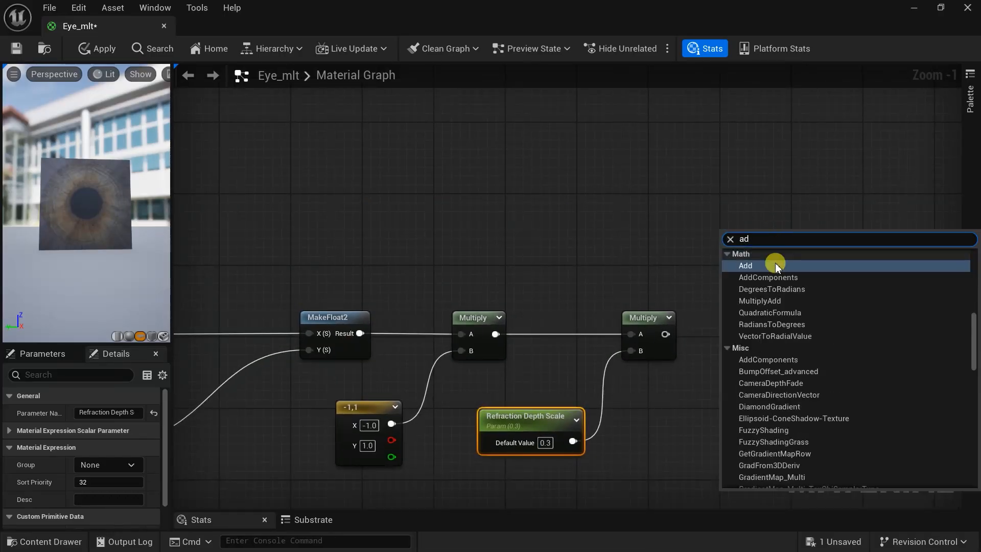
pyautogui.click(773, 265)
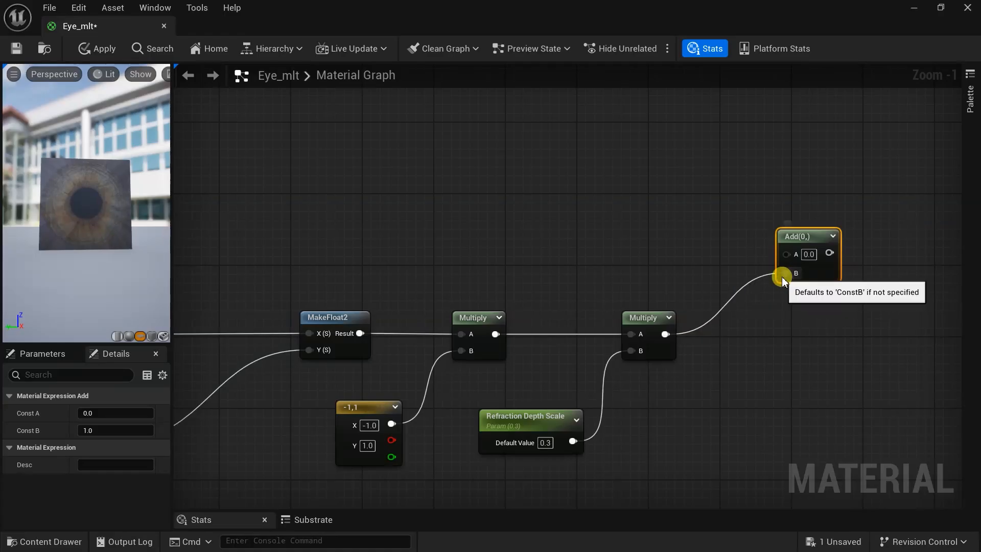
pyautogui.rightClick(581, 225)
pyautogui.write('tex')
pyautogui.press('Return')
pyautogui.moveTo(673, 249); pyautogui.dragTo(777, 230)
pyautogui.scroll(-5, 648, 290)
# - Connect the TexCoord output into the Add node
pyautogui.scroll(2, 247, 185)
pyautogui.moveTo(247, 185); pyautogui.dragTo(383, 277, button='right')
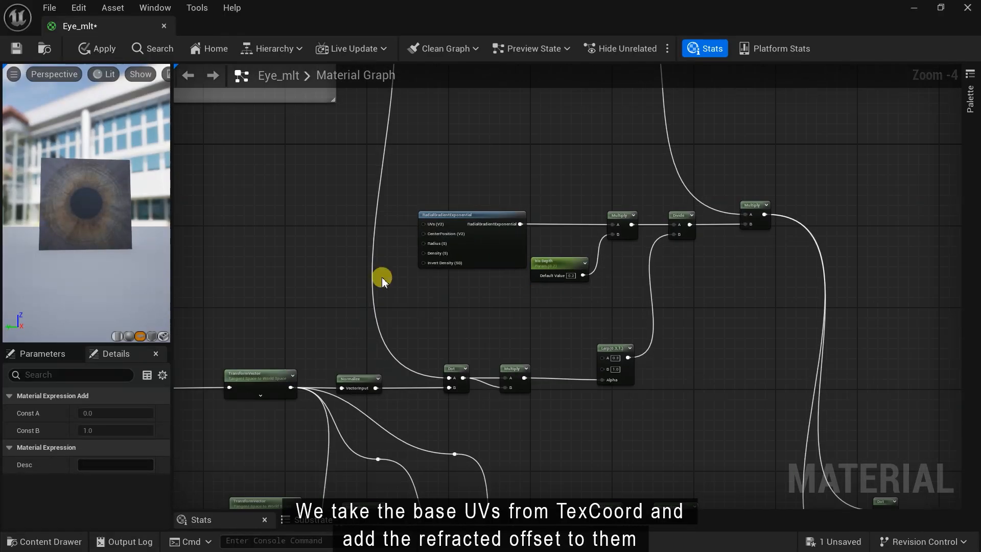
pyautogui.scroll(2, 382, 277)
pyautogui.moveTo(173, 220); pyautogui.dragTo(230, 234)
# - Preview the radial gradient and Multiply outputs, then return the preview to the eye
pyautogui.rightClick(566, 183)
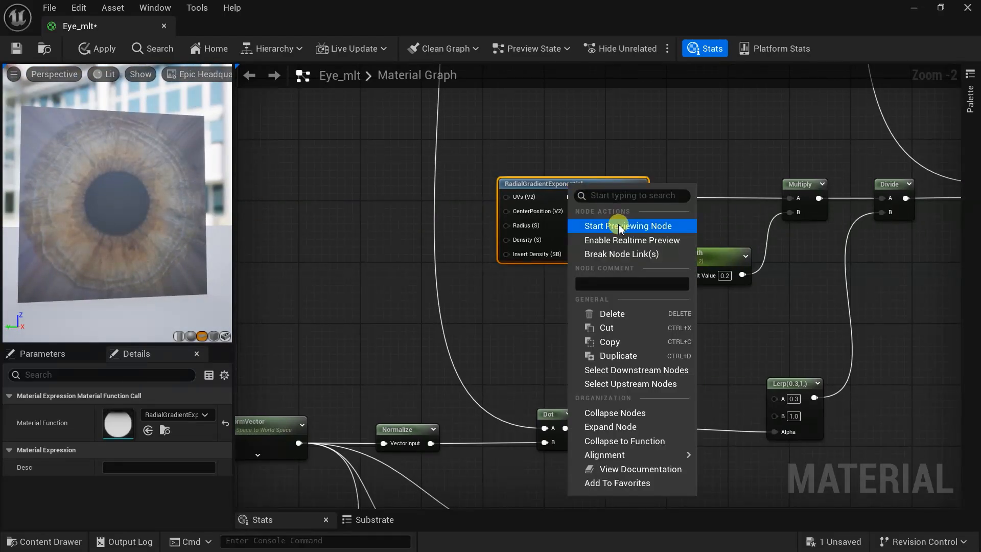
pyautogui.click(618, 228)
pyautogui.moveTo(799, 182); pyautogui.dragTo(708, 202, button='right')
pyautogui.rightClick(708, 200)
pyautogui.click(755, 245)
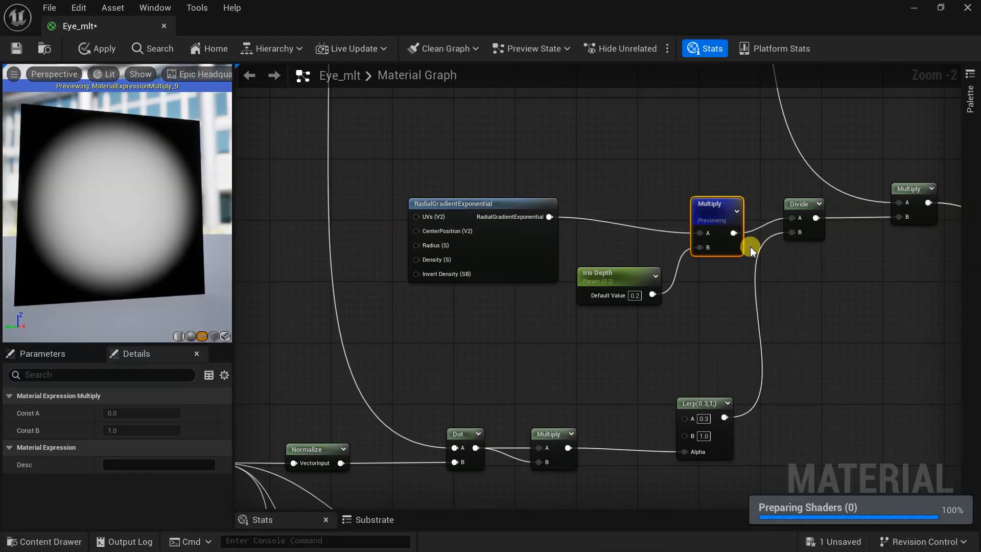
pyautogui.click(477, 203)
pyautogui.rightClick(511, 209)
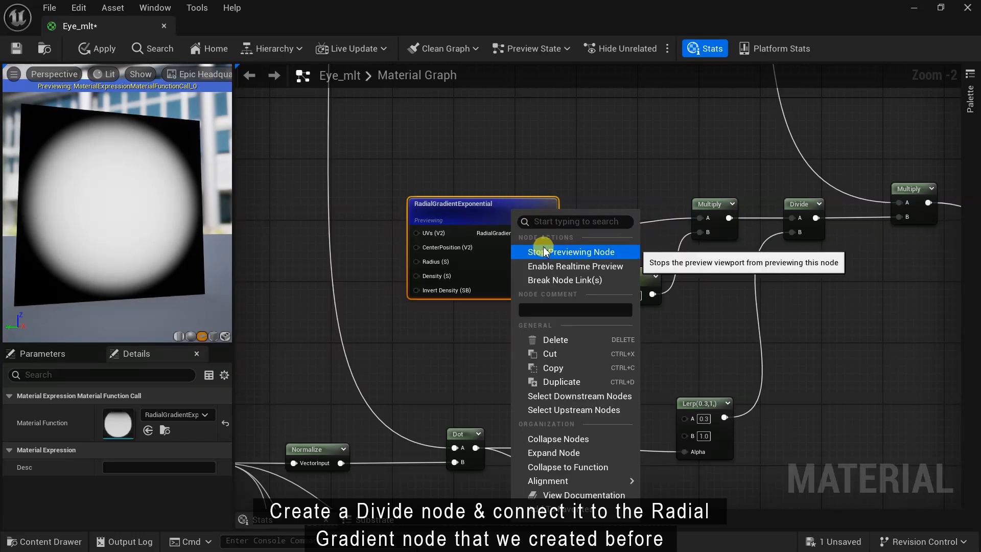
pyautogui.click(536, 249)
# - Add a Divide node wired into the RadialGradientExponential Radius input
pyautogui.moveTo(411, 327); pyautogui.dragTo(605, 343, button='right')
pyautogui.scroll(2, 527, 255)
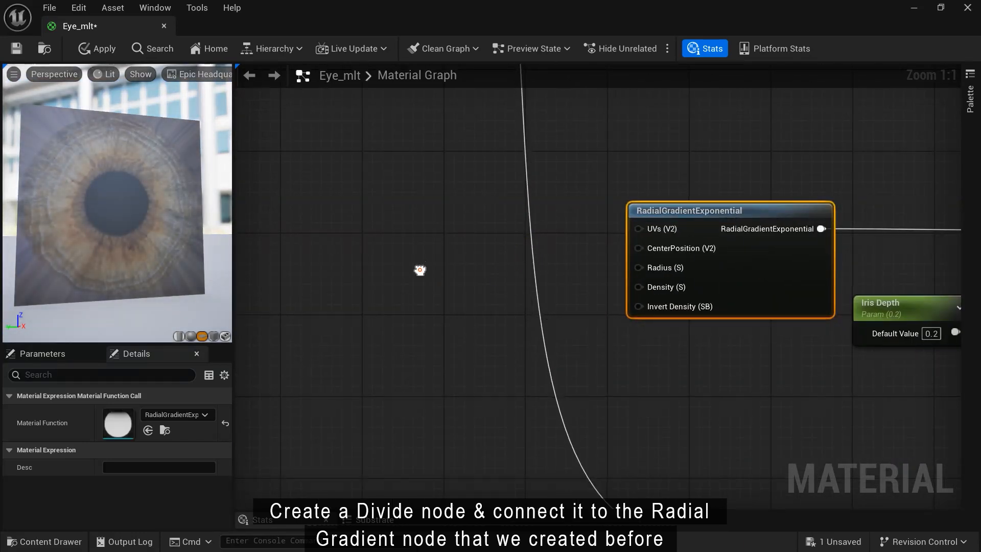
pyautogui.rightClick(420, 270)
pyautogui.write('div')
pyautogui.press('Return')
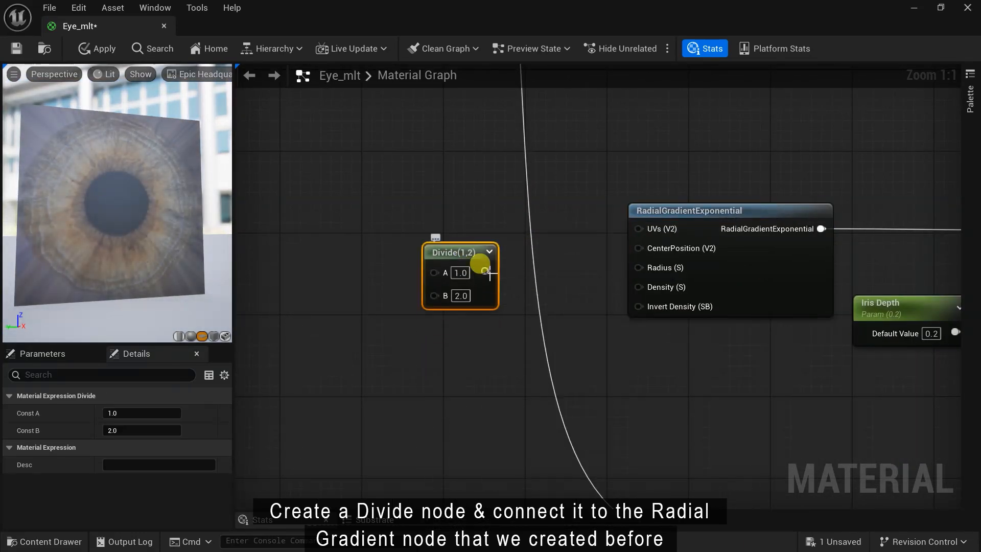
pyautogui.moveTo(638, 273); pyautogui.dragTo(636, 270)
pyautogui.scroll(-6, 569, 343)
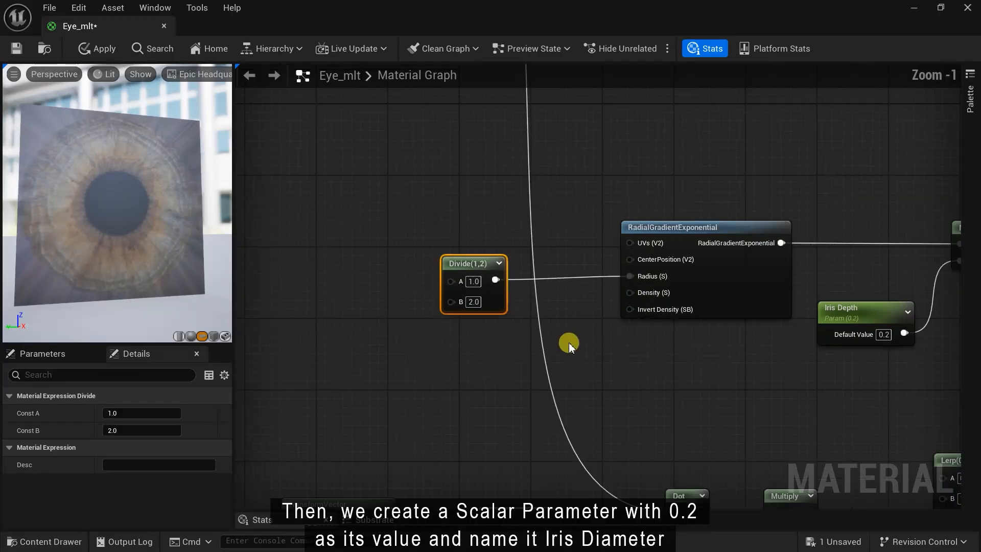
pyautogui.scroll(1, 424, 316)
# - Add a Scalar Parameter named 'Iris Diameter' with default value 0.2
pyautogui.rightClick(390, 294)
pyautogui.write('sc')
pyautogui.click(434, 169)
pyautogui.scroll(4, 384, 323)
pyautogui.write('Iris Diameter')
pyautogui.press('Return')
pyautogui.click(492, 299)
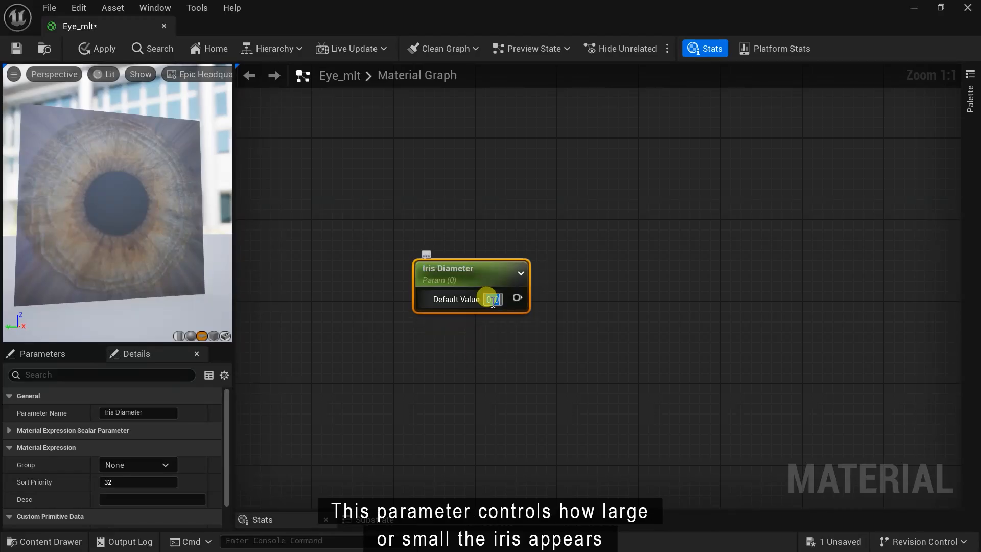
pyautogui.write('0.2')
pyautogui.press('Return')
# - Wire Iris Diameter into the Divide's A input and reposition the parameter node
pyautogui.scroll(-2, 547, 324)
pyautogui.moveTo(547, 324); pyautogui.dragTo(369, 318, button='right')
pyautogui.moveTo(341, 297); pyautogui.dragTo(832, 270)
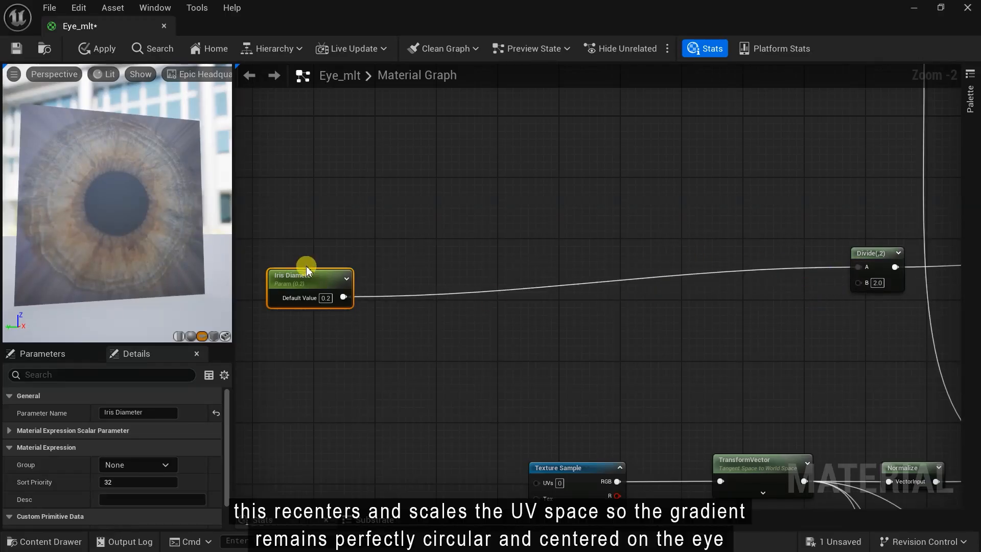
pyautogui.moveTo(306, 267); pyautogui.dragTo(302, 251)
pyautogui.scroll(-2, 465, 317)
pyautogui.moveTo(534, 320); pyautogui.dragTo(505, 293, button='right')
pyautogui.scroll(-1, 466, 248)
pyautogui.scroll(3, 506, 293)
# - Add a second Divide node with Iris Diameter wired into its B input
pyautogui.rightClick(485, 248)
pyautogui.write('div')
pyautogui.click(515, 287)
pyautogui.moveTo(434, 209); pyautogui.dragTo(494, 287)
pyautogui.scroll(-1, 453, 306)
pyautogui.scroll(-1, 453, 306)
pyautogui.moveTo(453, 307); pyautogui.dragTo(468, 146, button='right')
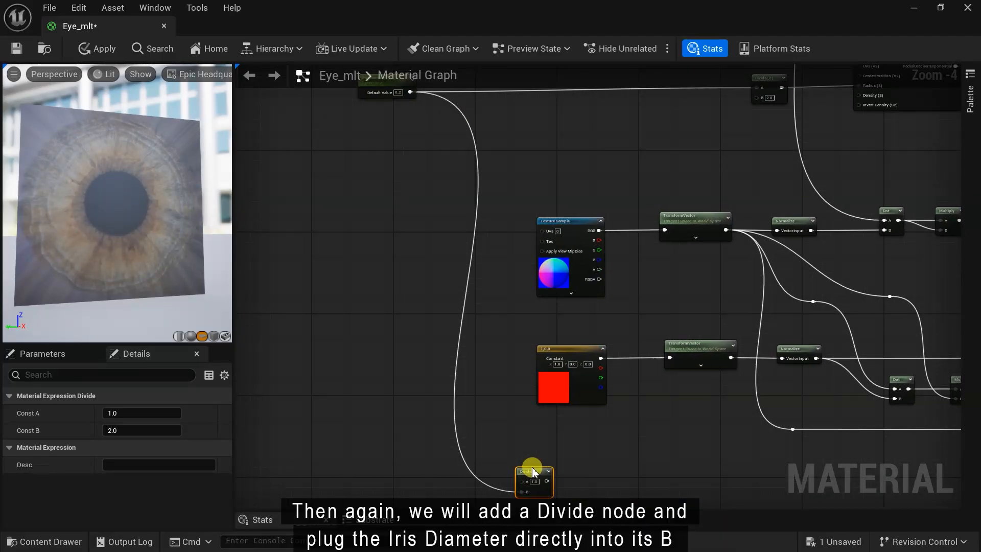
pyautogui.moveTo(533, 471); pyautogui.dragTo(510, 313, button='right')
pyautogui.scroll(4, 539, 342)
# - Add a reroute point carrying the second Divide's result
pyautogui.rightClick(539, 342)
pyautogui.write('reroute')
pyautogui.click(556, 194)
pyautogui.moveTo(403, 341); pyautogui.dragTo(553, 348)
pyautogui.scroll(-1, 498, 376)
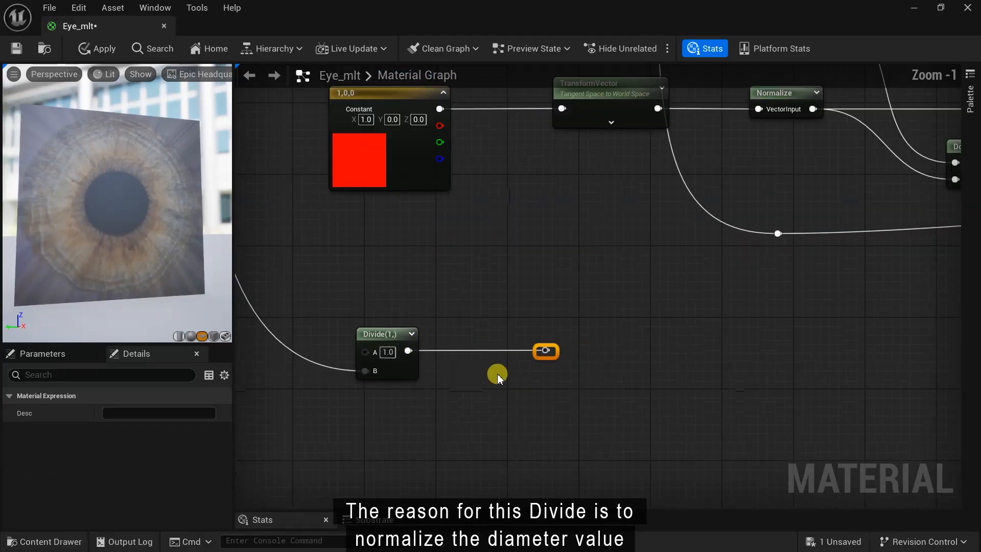
pyautogui.scroll(-5, 498, 376)
# - Add a Subtract 0.5 node after the Add node's output
pyautogui.moveTo(874, 333); pyautogui.dragTo(561, 361, button='right')
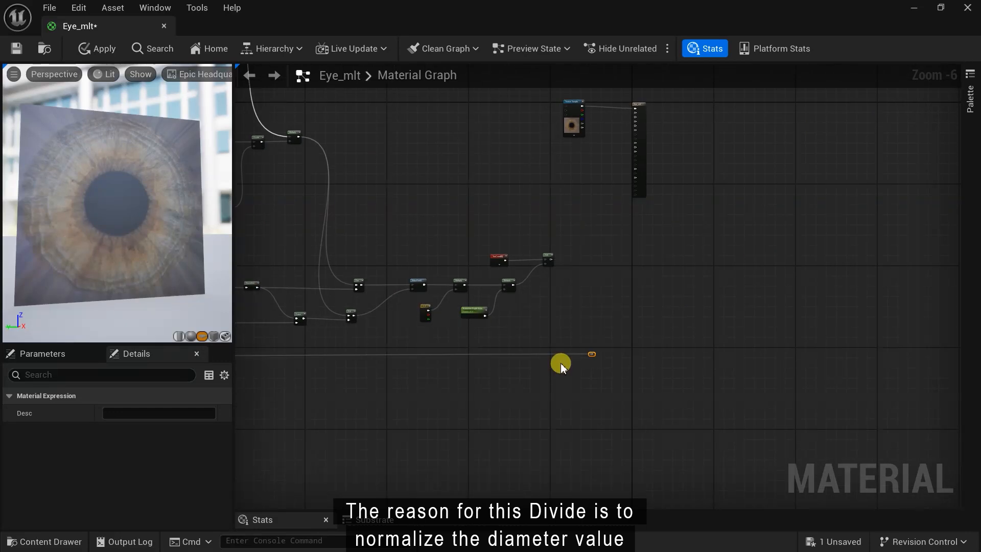
pyautogui.scroll(3, 586, 240)
pyautogui.moveTo(587, 241); pyautogui.dragTo(618, 256, button='right')
pyautogui.scroll(1, 617, 257)
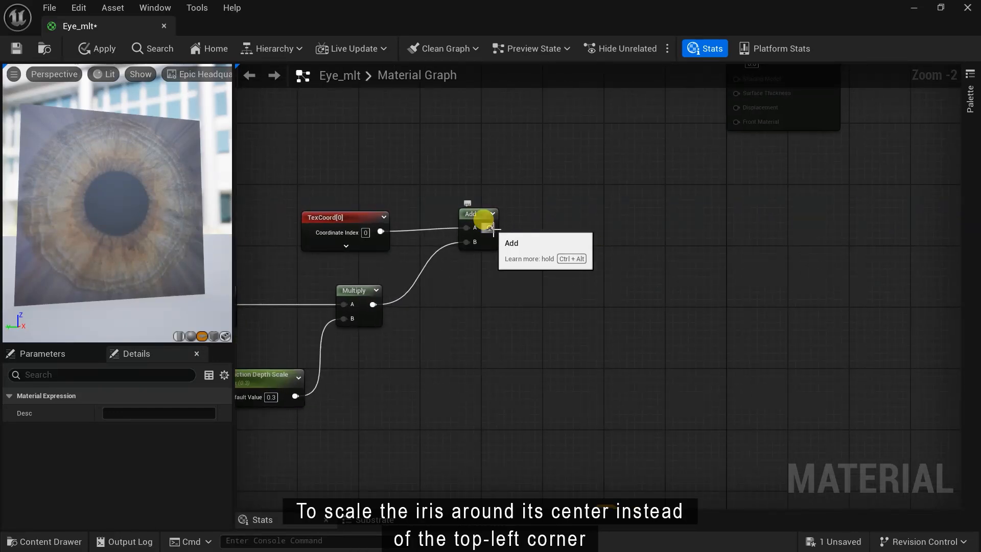
pyautogui.moveTo(492, 228); pyautogui.dragTo(558, 234)
pyautogui.write('sub')
pyautogui.press('Return')
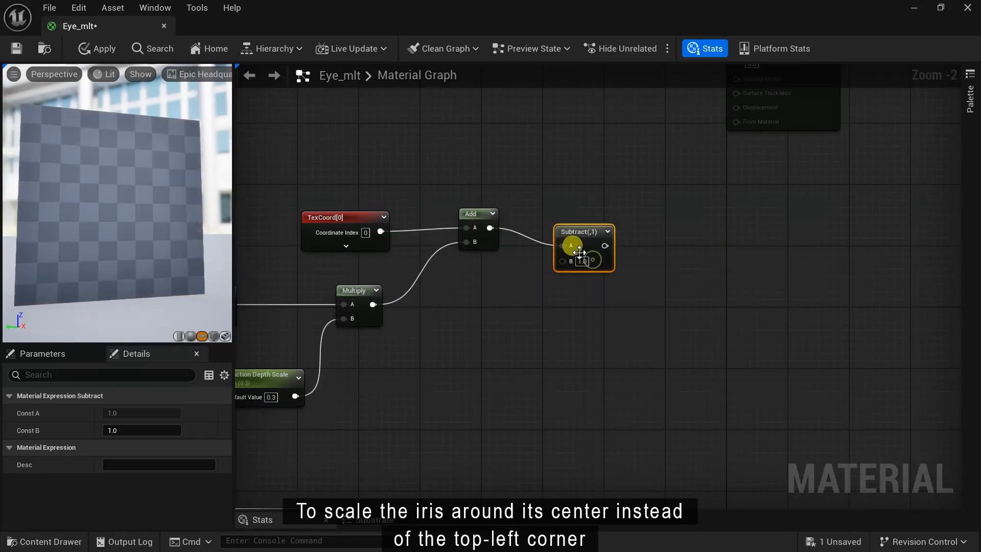
pyautogui.scroll(2, 579, 251)
pyautogui.write('.5')
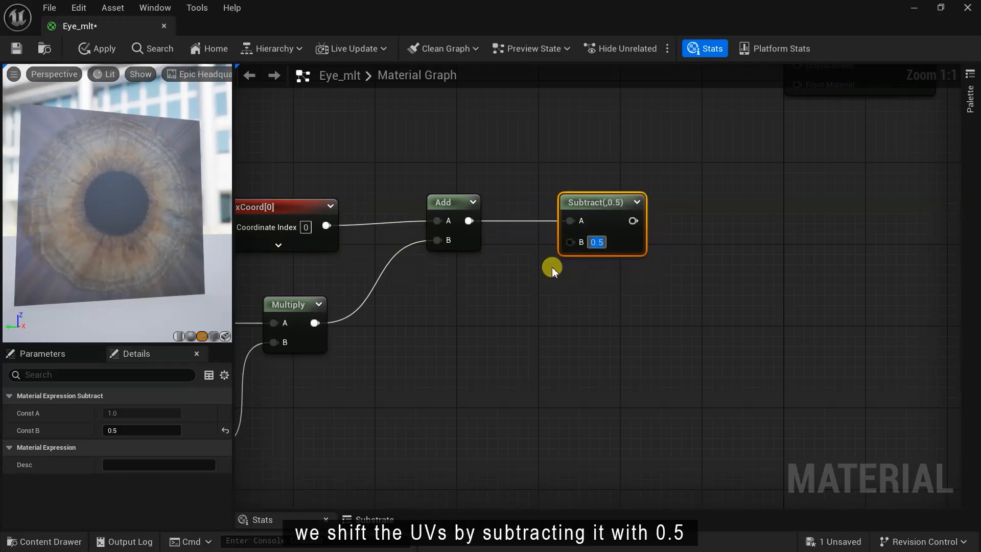
pyautogui.moveTo(552, 267); pyautogui.dragTo(467, 272, button='right')
# - Add a Multiply fed by the Subtract output and briefly preview its gradient
pyautogui.rightClick(692, 214)
pyautogui.write('mu')
pyautogui.press('Return')
pyautogui.moveTo(548, 224); pyautogui.dragTo(654, 211)
pyautogui.scroll(-2, 635, 229)
pyautogui.moveTo(621, 296); pyautogui.dragTo(612, 254, button='right')
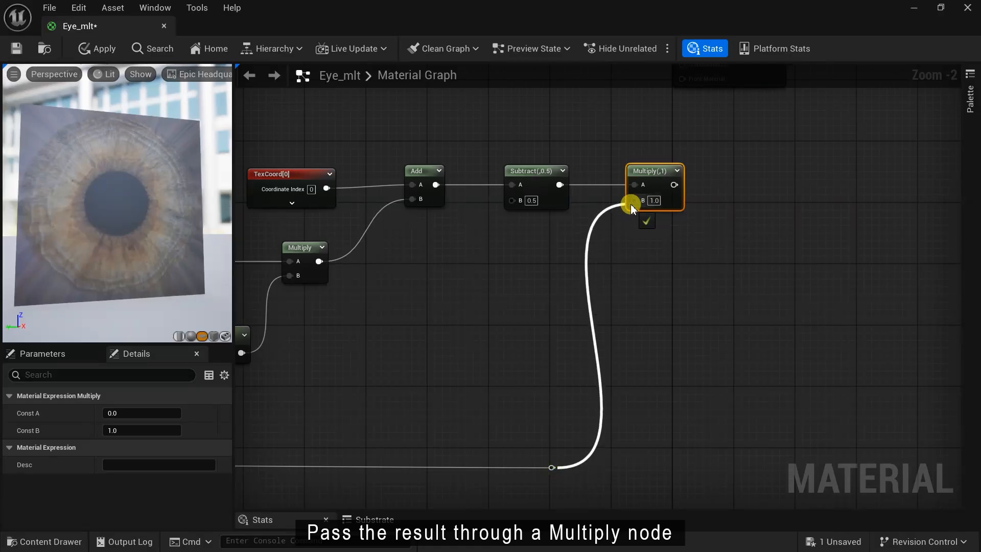
pyautogui.moveTo(640, 164); pyautogui.dragTo(648, 219, button='right')
pyautogui.rightClick(652, 225)
pyautogui.click(703, 264)
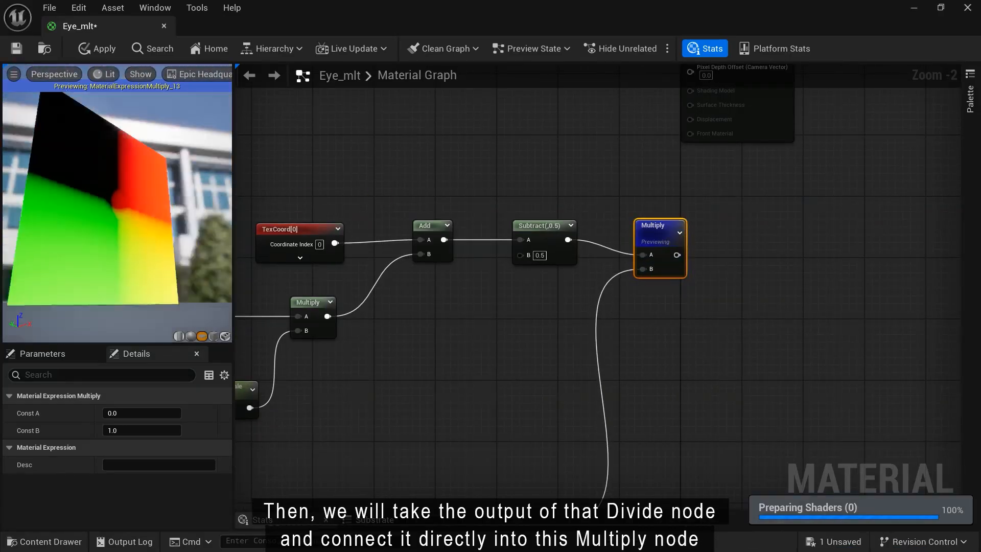
pyautogui.moveTo(117, 204)
pyautogui.mouseDown()
pyautogui.moveTo(133, 207)
pyautogui.moveTo(92, 204)
pyautogui.moveTo(115, 207)
pyautogui.mouseUp()
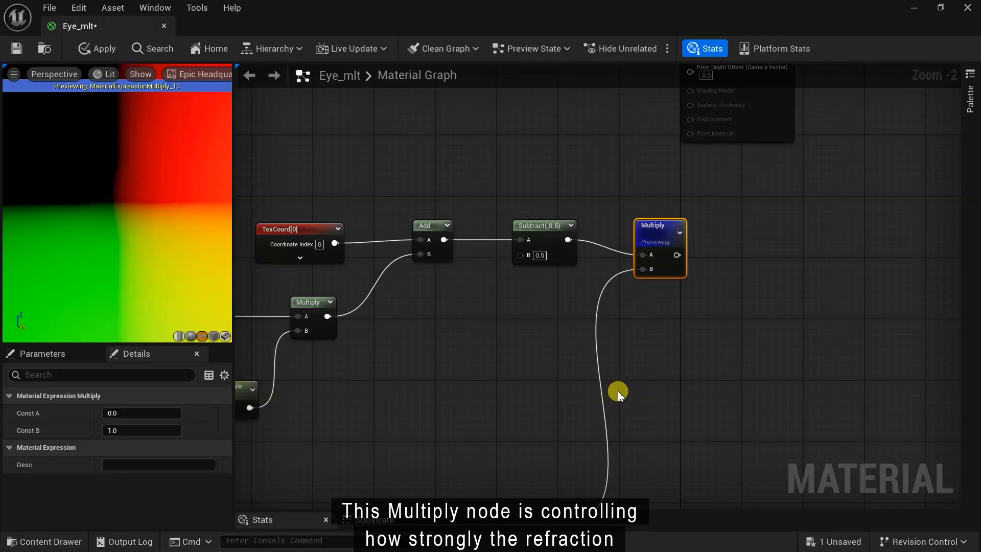
pyautogui.press('space')
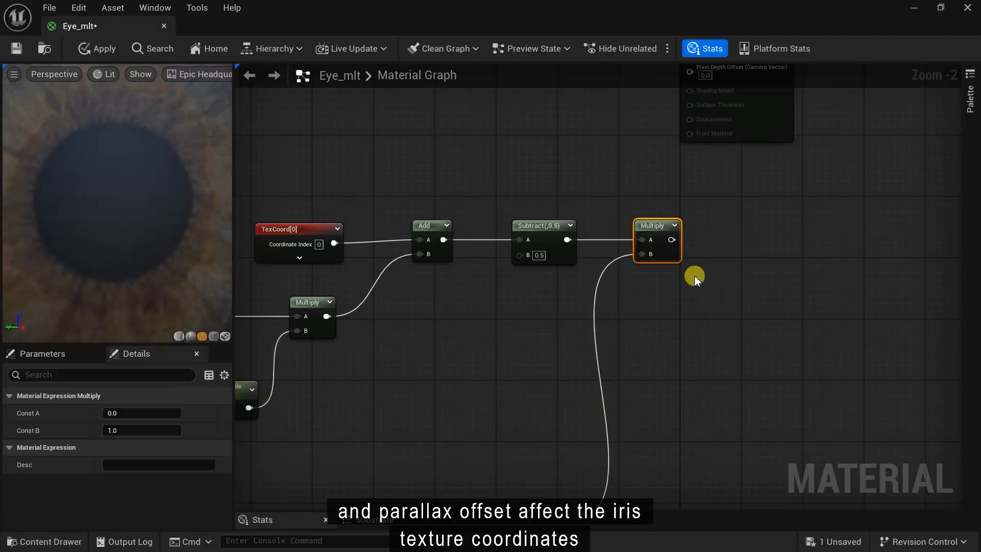
# - Add an Add node after the Multiply with B set to 0.5
pyautogui.rightClick(748, 232)
pyautogui.write('add')
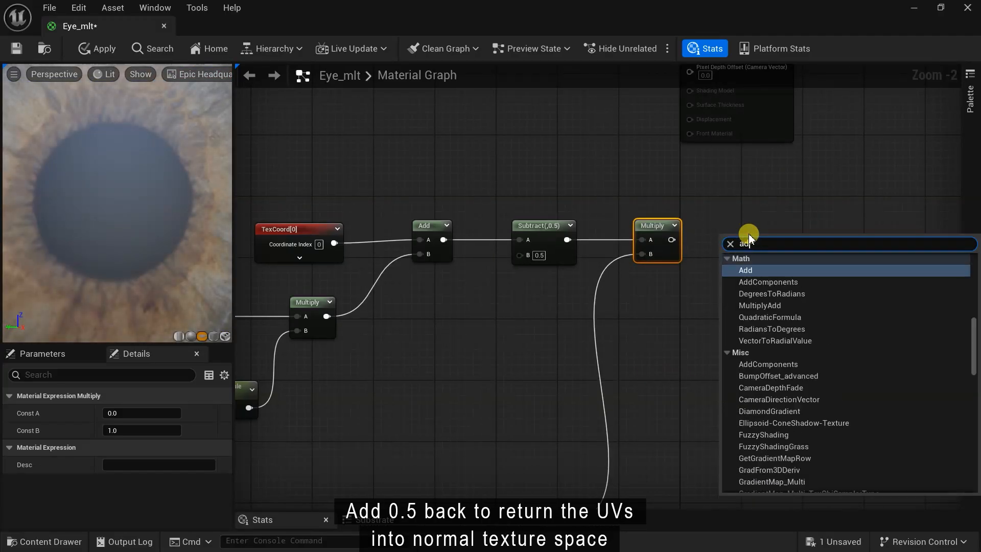
pyautogui.press('Return')
pyautogui.scroll(2, 765, 240)
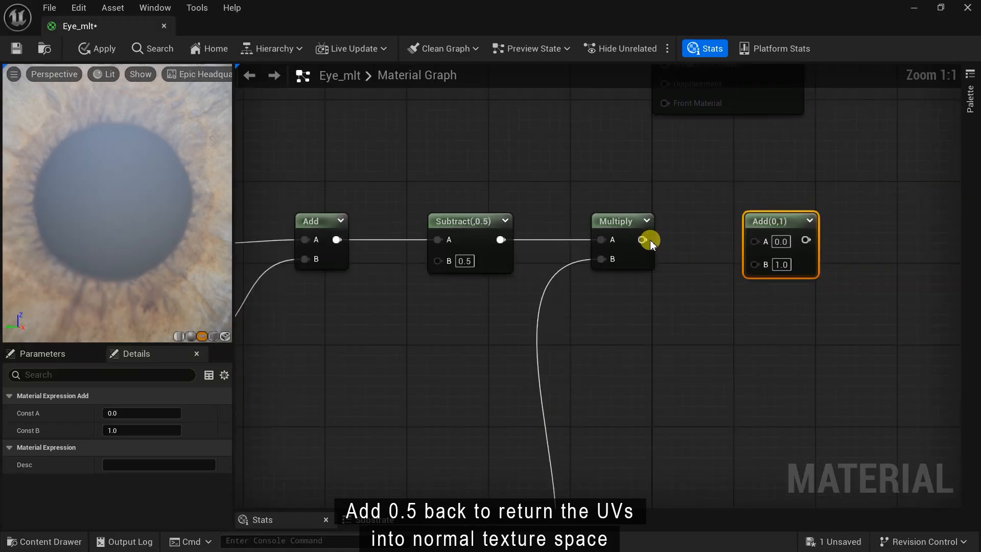
pyautogui.click(780, 261)
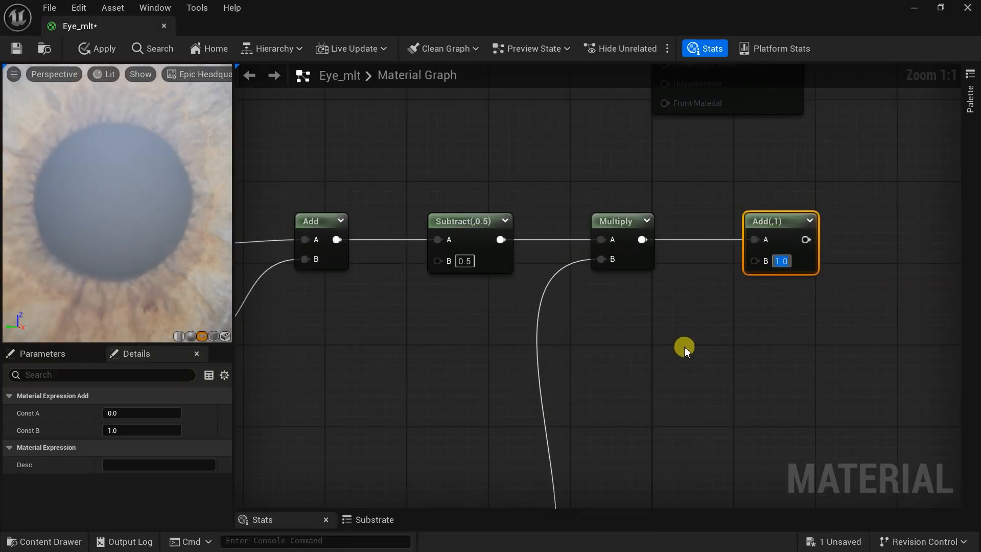
pyautogui.write('0.5')
pyautogui.press('Return')
pyautogui.moveTo(683, 345); pyautogui.dragTo(615, 307, button='right')
# - Add a Subtract 0.5 node in line with the Add output
pyautogui.rightClick(623, 324)
pyautogui.write('sub')
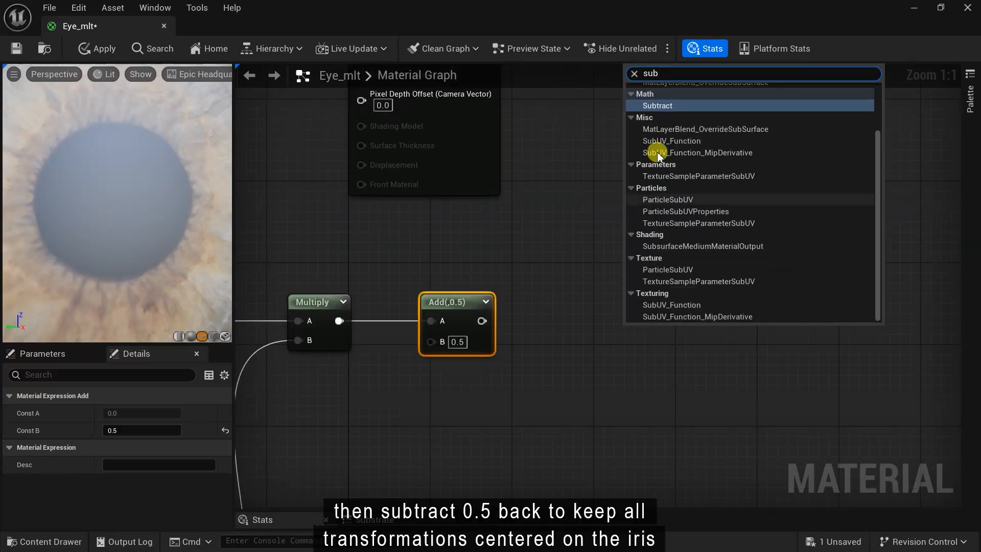
pyautogui.click(657, 102)
pyautogui.press('Return')
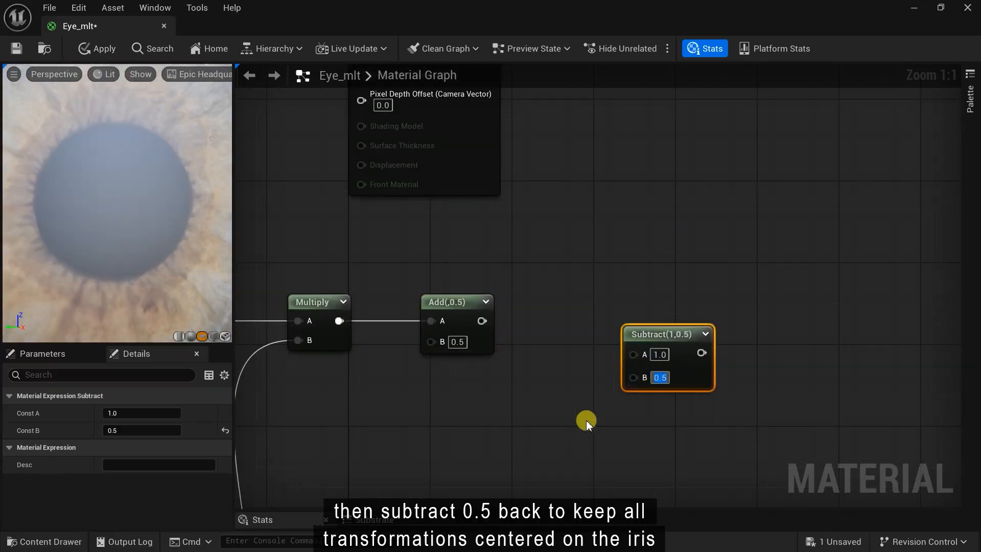
pyautogui.moveTo(640, 331); pyautogui.dragTo(620, 334)
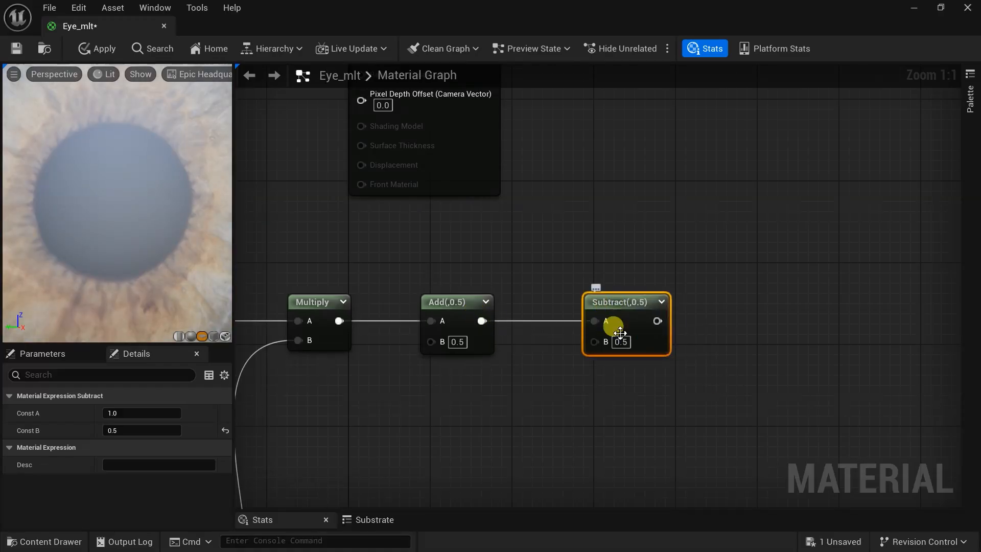
pyautogui.moveTo(662, 369); pyautogui.dragTo(613, 376, button='right')
# - Preview the Subtract output, then restore the eye preview and view the whole chain
pyautogui.rightClick(569, 309)
pyautogui.click(604, 40)
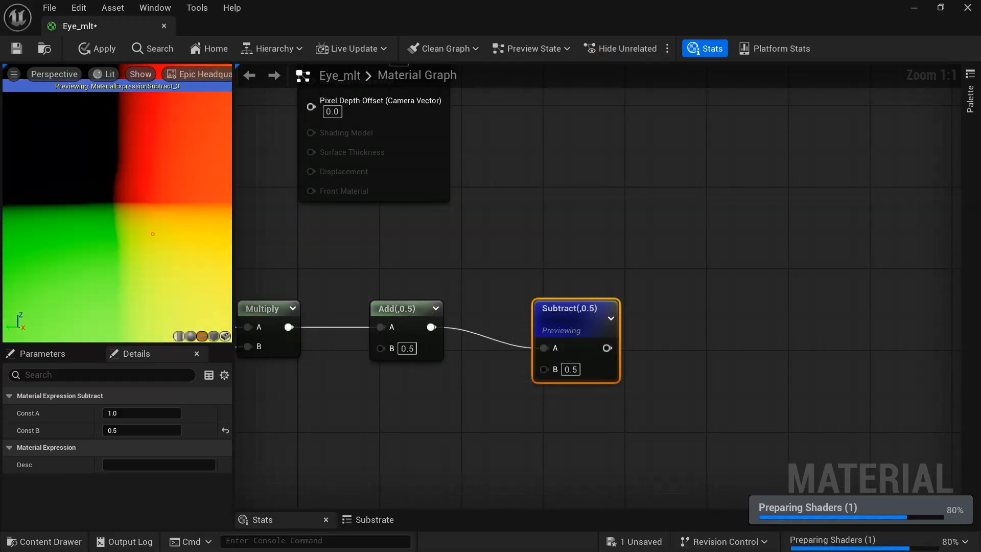
pyautogui.rightClick(569, 308)
pyautogui.click(603, 39)
pyautogui.scroll(-3, 623, 308)
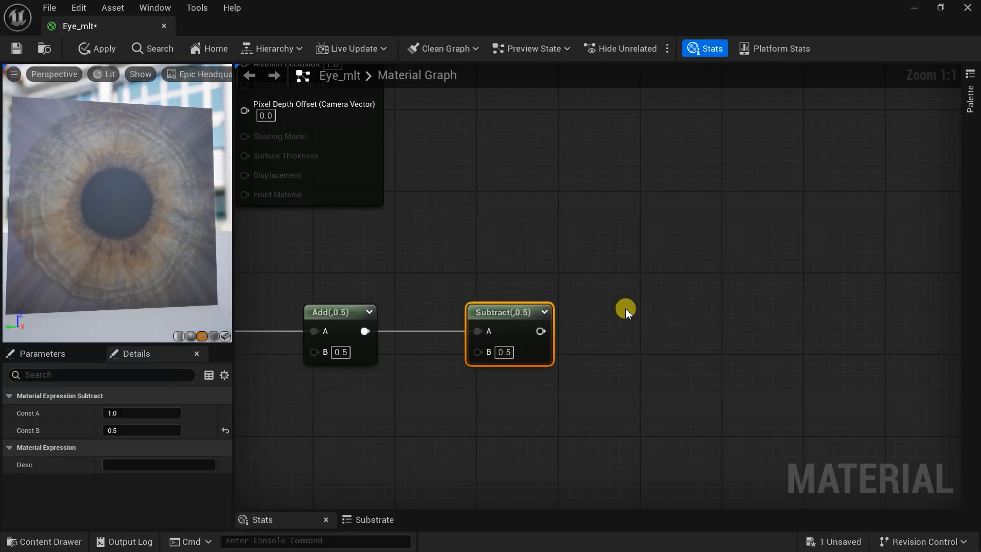
pyautogui.click(602, 305)
pyautogui.scroll(-3, 602, 305)
pyautogui.moveTo(547, 263); pyautogui.dragTo(922, 317, button='right')
pyautogui.moveTo(547, 448); pyautogui.dragTo(677, 295, button='right')
pyautogui.scroll(6, 520, 294)
# - Add a Normalize on the Subtract 0.5 output feeding a Multiply with B set to 0.5
pyautogui.rightClick(678, 179)
pyautogui.write('mul')
pyautogui.click(725, 208)
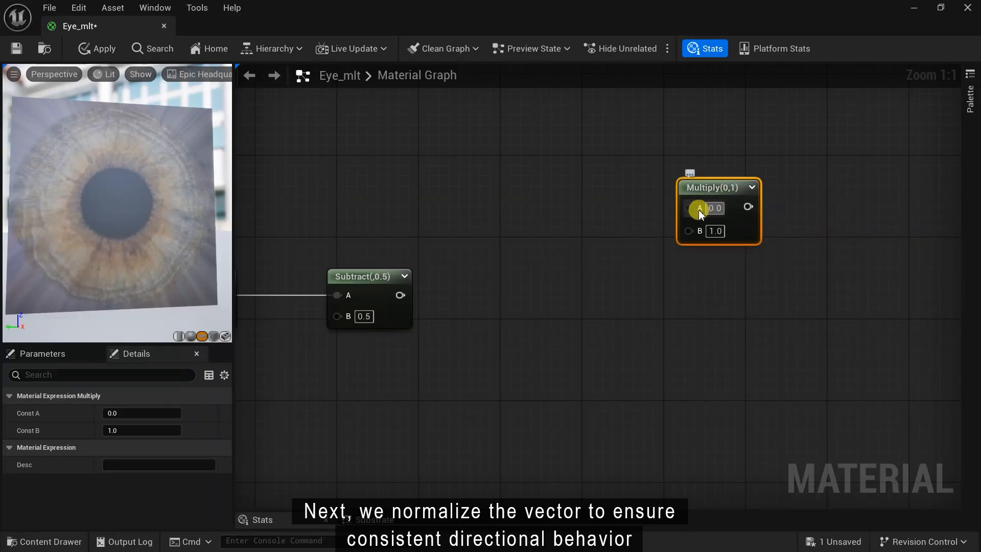
pyautogui.rightClick(537, 220)
pyautogui.write('nor')
pyautogui.click(582, 256)
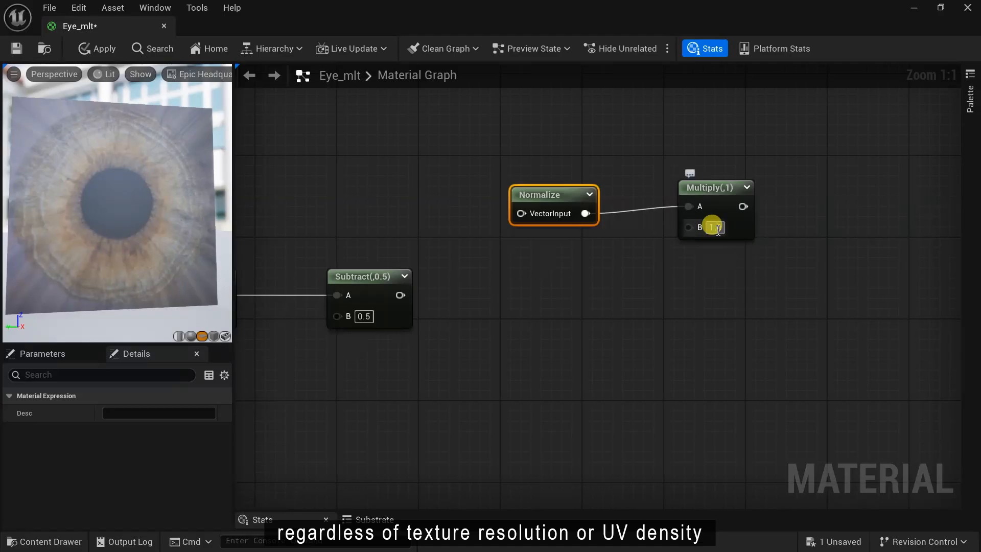
pyautogui.write('0.5')
pyautogui.press('Return')
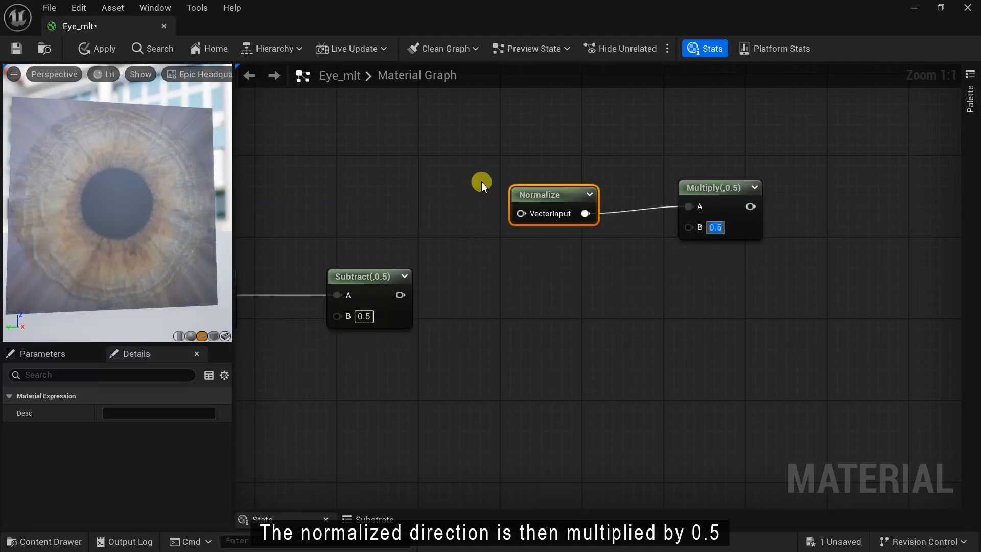
pyautogui.moveTo(577, 363); pyautogui.dragTo(593, 349, button='right')
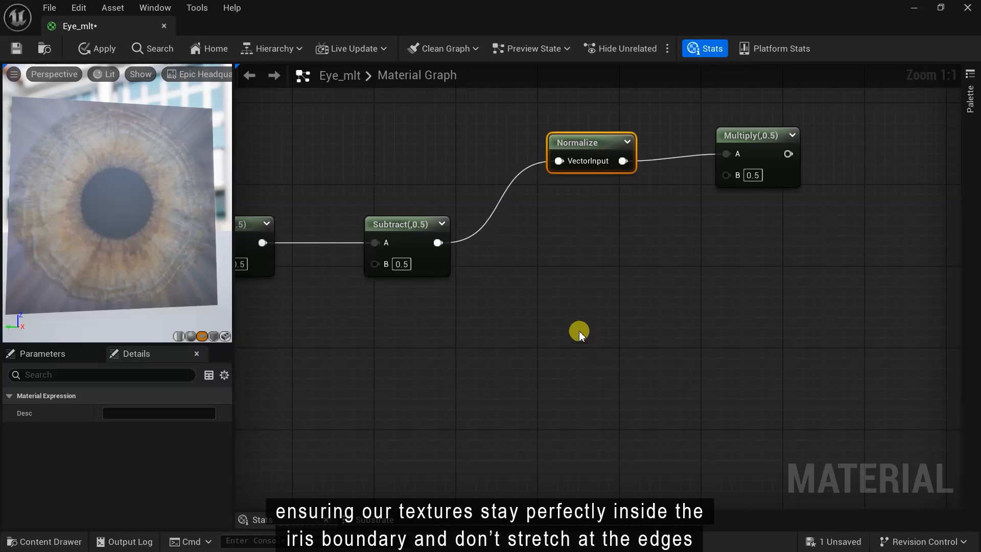
# - Add a VectorLength node below the Normalize node
pyautogui.rightClick(591, 309)
pyautogui.write('vector')
pyautogui.click(606, 297)
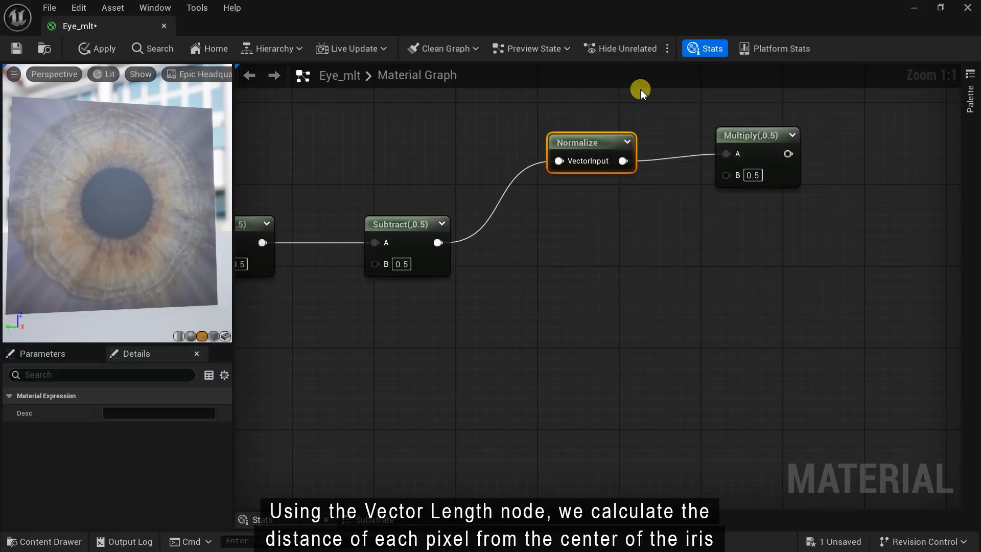
pyautogui.moveTo(622, 324); pyautogui.dragTo(568, 322)
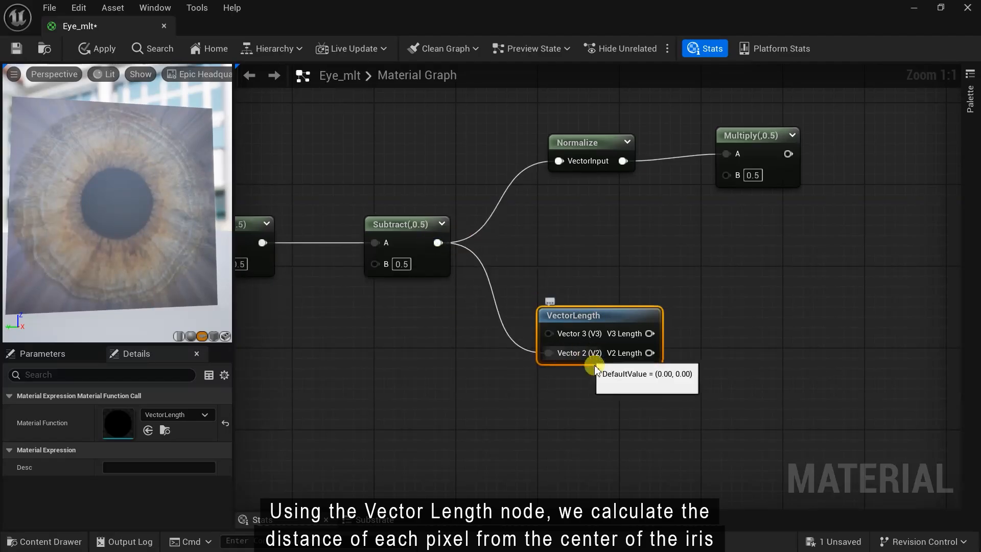
# - Multiply the VectorLength output by 2 with a Multiply node (B=2)
pyautogui.moveTo(634, 374); pyautogui.dragTo(538, 388, button='right')
pyautogui.rightClick(653, 350)
pyautogui.write('mul')
pyautogui.press('Return')
pyautogui.moveTo(554, 366); pyautogui.dragTo(651, 321)
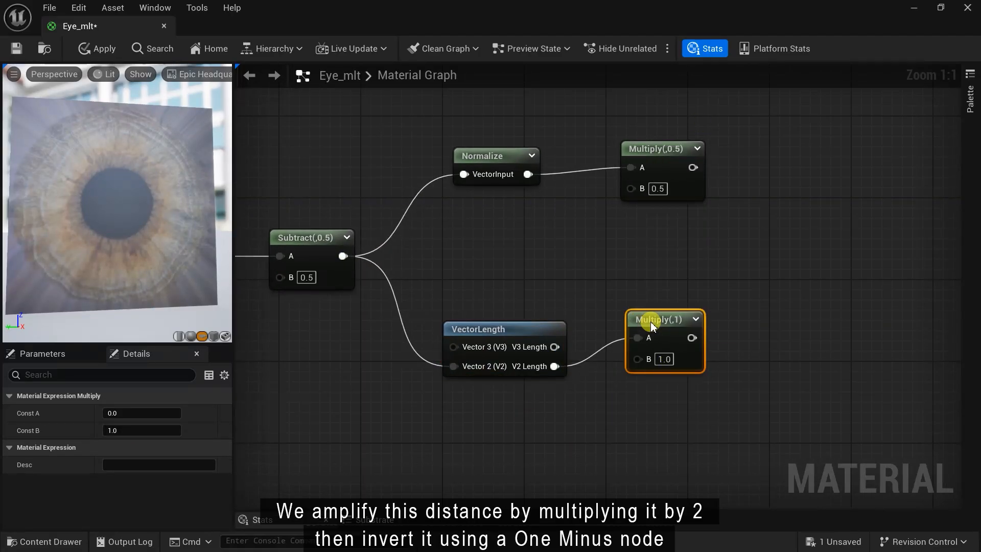
pyautogui.click(664, 358)
pyautogui.write('2')
pyautogui.press('Return')
# - Feed the ×2 Multiply output into a new One Minus node
pyautogui.moveTo(794, 359); pyautogui.dragTo(663, 383, button='right')
pyautogui.rightClick(639, 352)
pyautogui.press('Escape')
pyautogui.click(639, 353)
pyautogui.moveTo(561, 361); pyautogui.dragTo(649, 380)
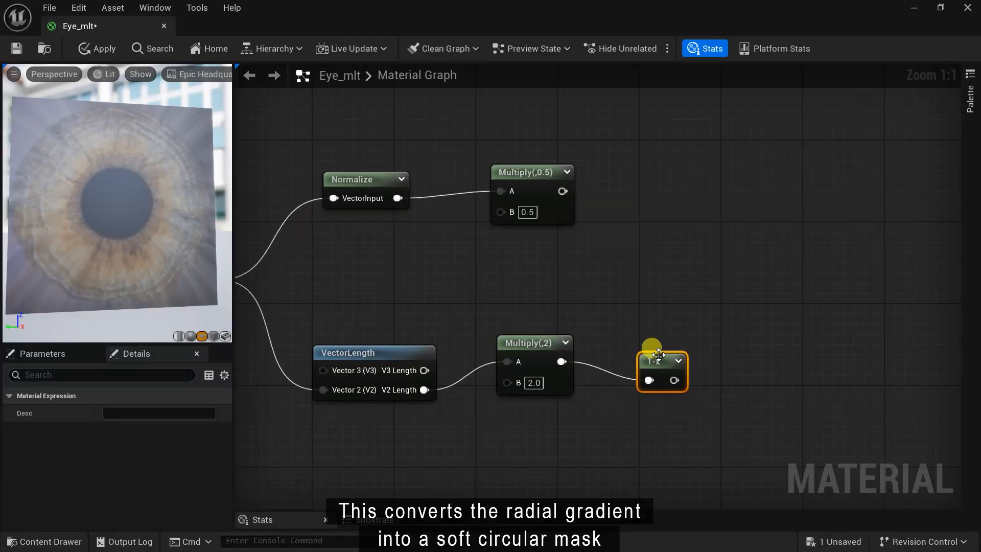
# - Place a Lerp node on the right side of the graph
pyautogui.moveTo(633, 307); pyautogui.dragTo(507, 335, button='right')
pyautogui.rightClick(720, 199)
pyautogui.write('lerp')
pyautogui.press('Return')
# - Connect the One Minus output to the A input of a new Multiply node
pyautogui.moveTo(667, 390); pyautogui.dragTo(639, 339, button='right')
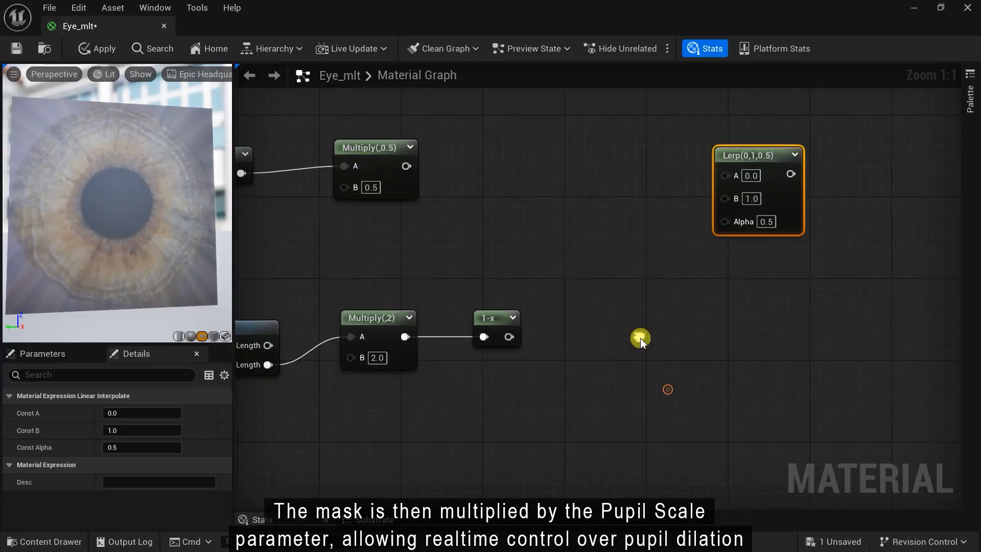
pyautogui.rightClick(636, 339)
pyautogui.write('mul')
pyautogui.click(667, 110)
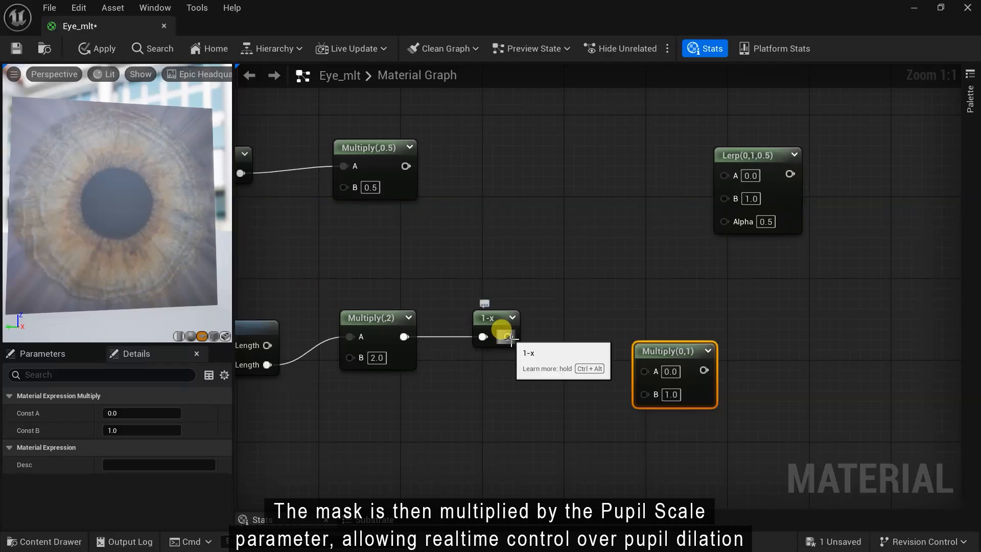
pyautogui.moveTo(639, 370); pyautogui.dragTo(642, 371)
pyautogui.moveTo(659, 353); pyautogui.dragTo(630, 321)
# - Drive that Multiply's B with a 'Pupil Scale' parameter of 0.9, then preview the pupil mask
pyautogui.moveTo(535, 419); pyautogui.dragTo(489, 404)
pyautogui.write('sca')
pyautogui.click(563, 298)
pyautogui.write('Pupil Scale')
pyautogui.press('Return')
pyautogui.click(530, 430)
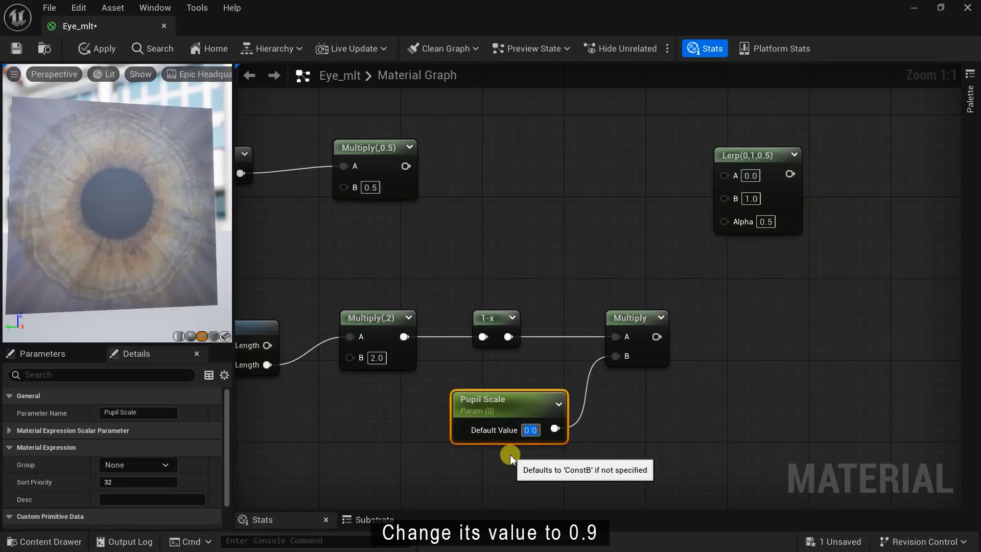
pyautogui.write('.9')
pyautogui.press('Return')
pyautogui.moveTo(656, 337); pyautogui.dragTo(690, 247)
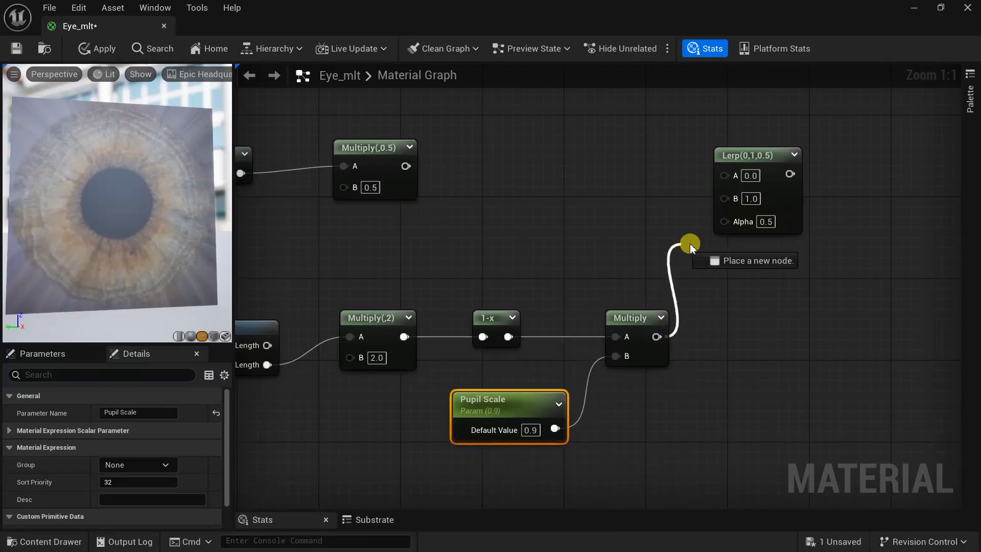
pyautogui.rightClick(630, 328)
pyautogui.click(667, 65)
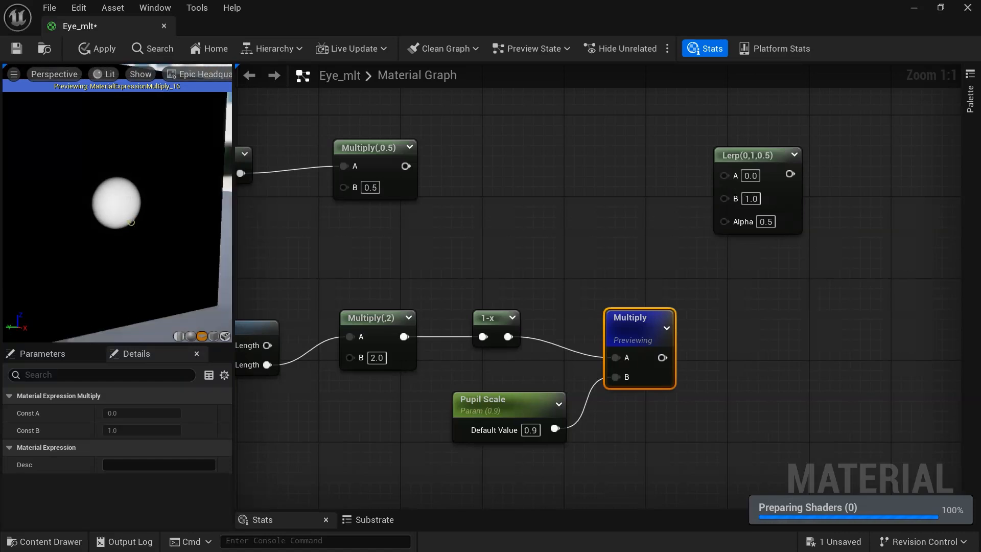
# - Stop the pupil preview and wire Multiply(,0.5) into the Lerp's A input
pyautogui.rightClick(620, 327)
pyautogui.click(688, 88)
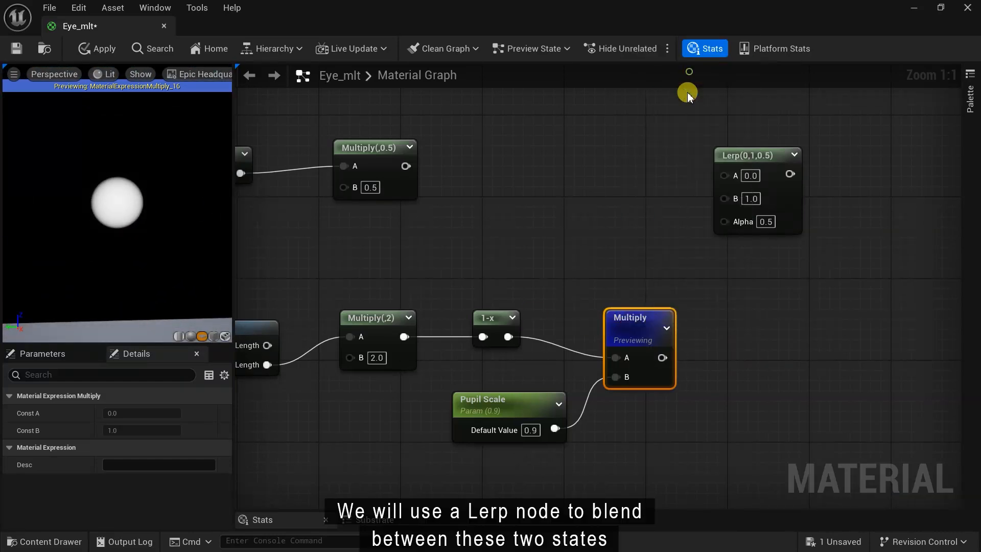
pyautogui.moveTo(647, 213); pyautogui.dragTo(677, 255, button='right')
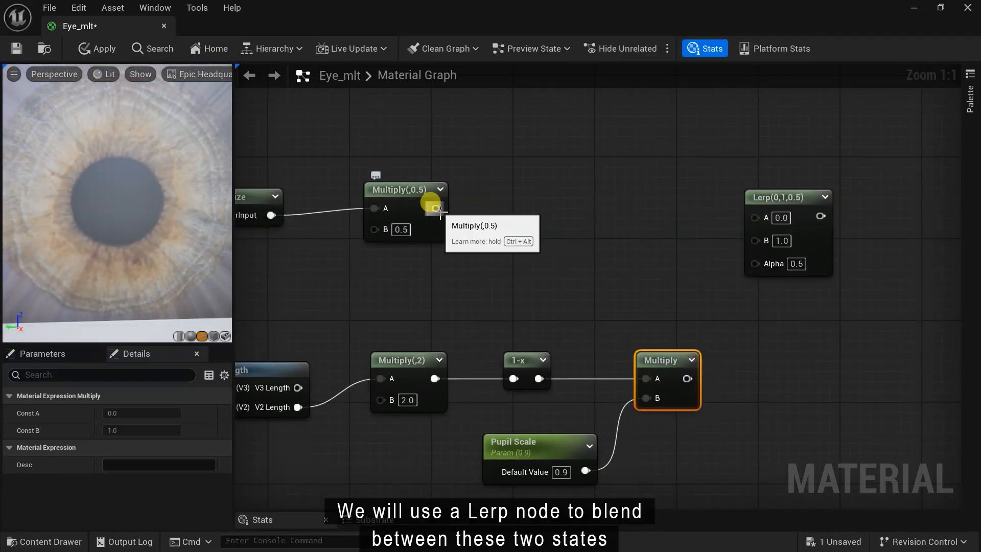
pyautogui.moveTo(435, 208); pyautogui.dragTo(498, 213)
pyautogui.moveTo(755, 223); pyautogui.dragTo(755, 220)
pyautogui.moveTo(774, 204); pyautogui.dragTo(787, 193)
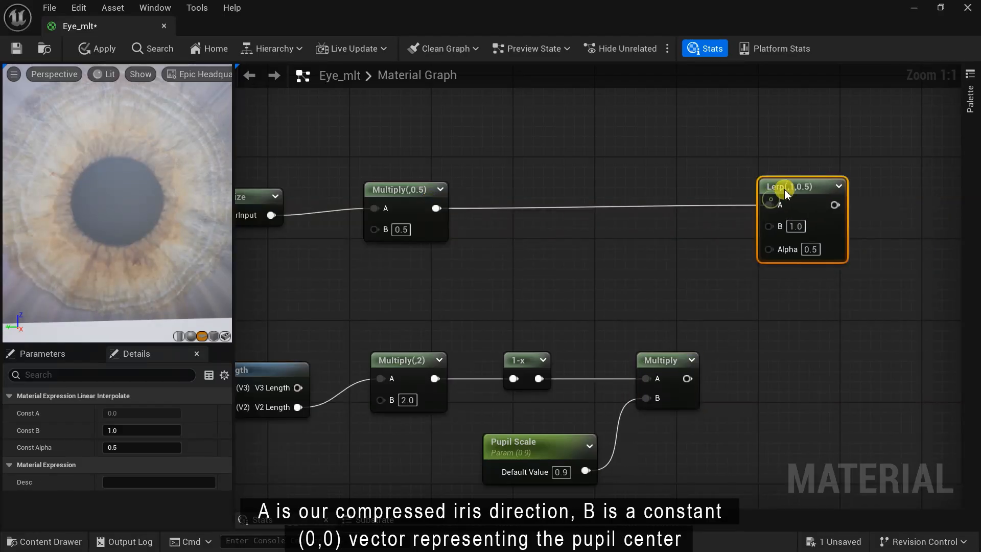
# - Plug a 0,0 Constant2Vector into Lerp B and the pupil mask into Alpha
pyautogui.rightClick(587, 269)
pyautogui.write('con')
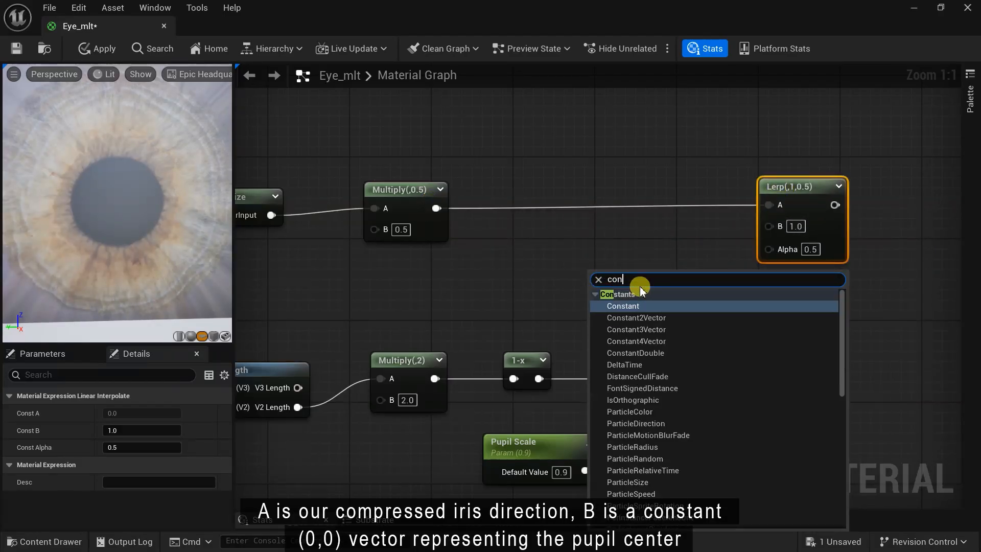
pyautogui.press('Down')
pyautogui.press('Return')
pyautogui.moveTo(635, 277); pyautogui.dragTo(767, 227)
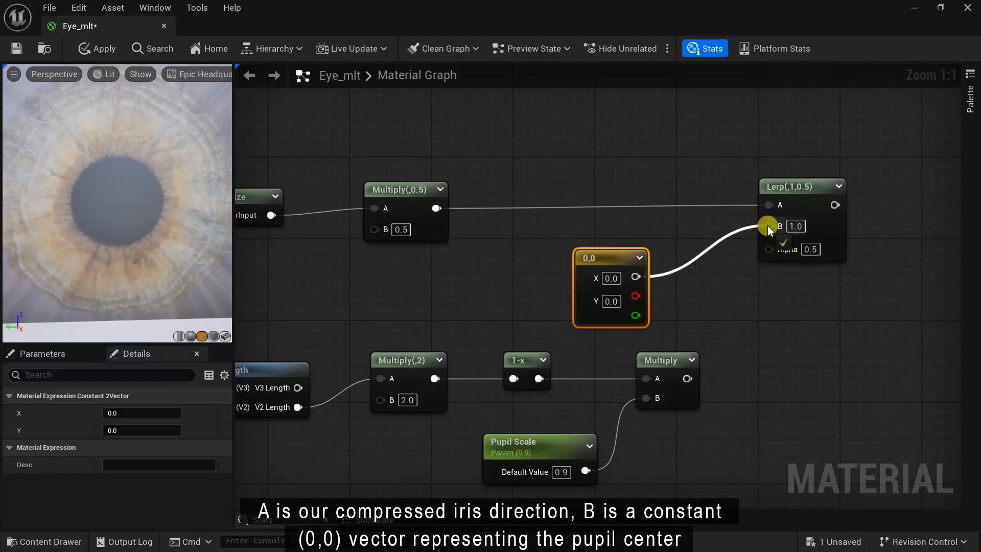
pyautogui.moveTo(688, 378); pyautogui.dragTo(769, 244)
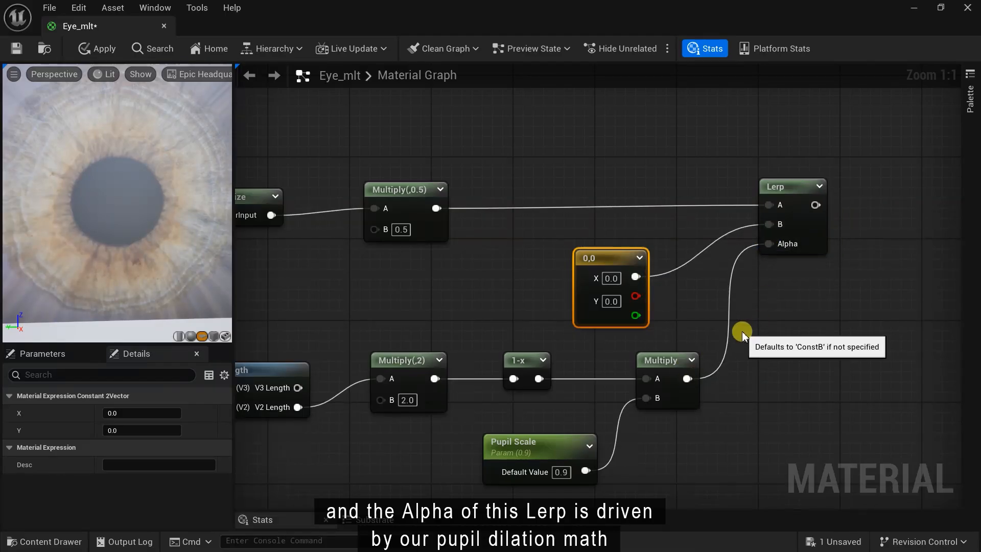
# - Preview the Lerp result on an angled view of the plane
pyautogui.moveTo(806, 332); pyautogui.dragTo(716, 399, button='right')
pyautogui.rightClick(694, 302)
pyautogui.click(728, 355)
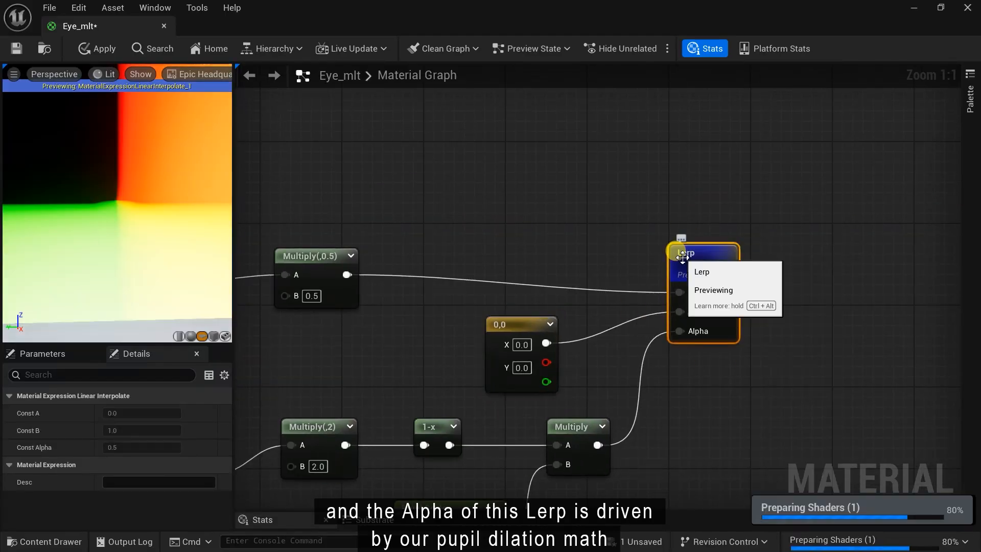
pyautogui.moveTo(118, 215); pyautogui.dragTo(184, 200)
pyautogui.rightClick(702, 244)
pyautogui.click(708, 252)
# - Add 0.5 to the Lerp output with an Add node and preview it
pyautogui.moveTo(763, 314); pyautogui.dragTo(620, 346, button='right')
pyautogui.moveTo(541, 312); pyautogui.dragTo(673, 312)
pyautogui.write('add')
pyautogui.click(701, 123)
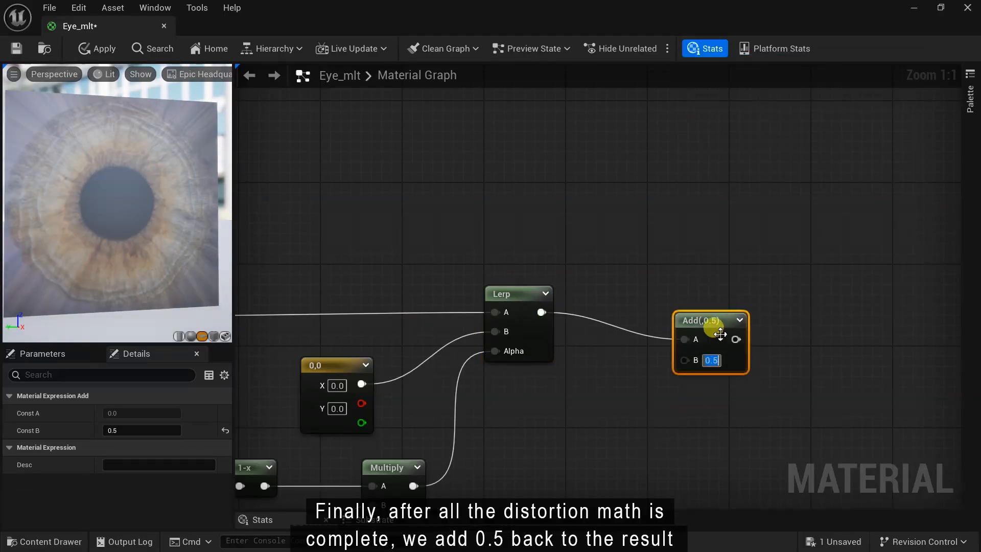
pyautogui.moveTo(720, 334); pyautogui.dragTo(735, 308)
pyautogui.rightClick(720, 295)
pyautogui.click(747, 292)
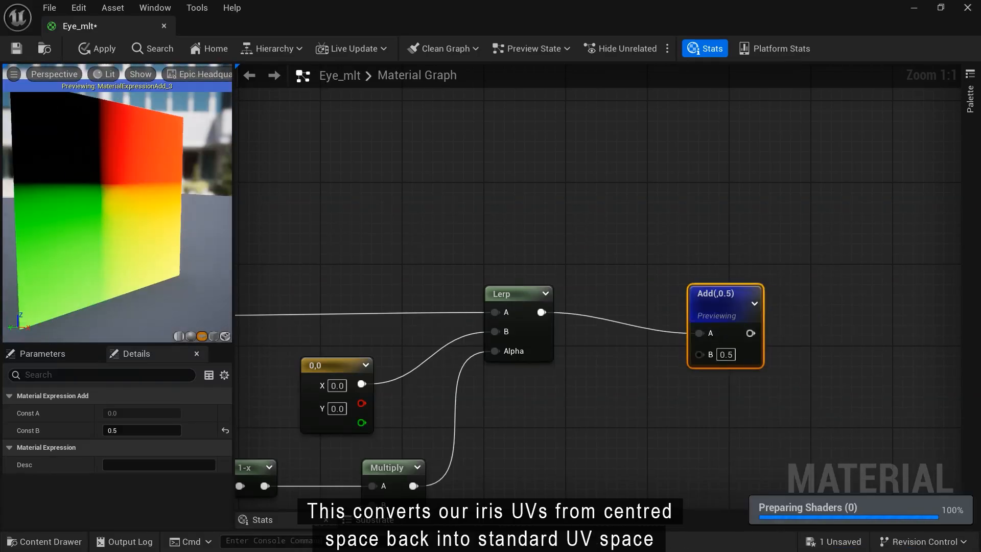
pyautogui.rightClick(700, 302)
pyautogui.click(746, 44)
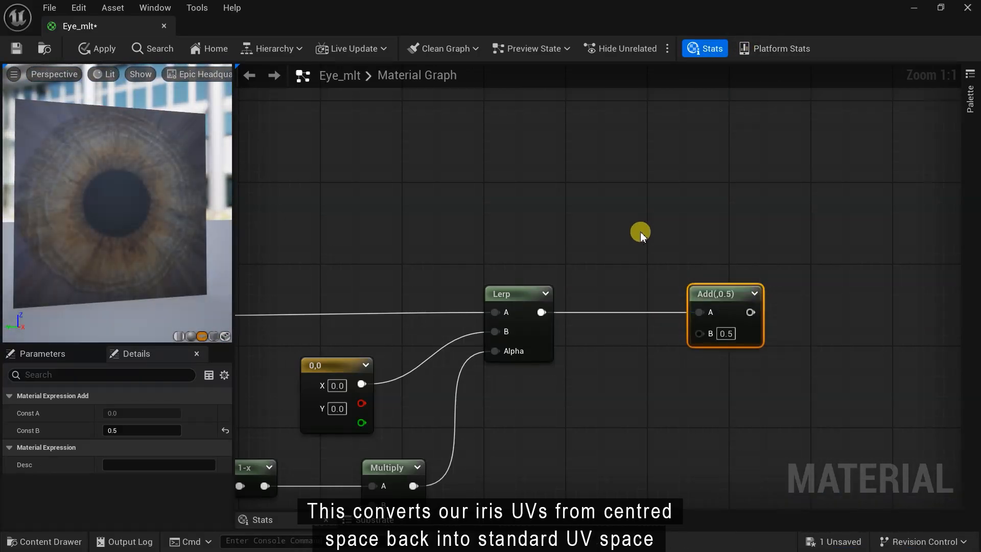
# - Preview the RadialGradientExponential and Multiply outputs along the UV setup chain
pyautogui.scroll(-2, 582, 420)
pyautogui.moveTo(538, 432); pyautogui.dragTo(828, 235, button='right')
pyautogui.scroll(-1, 858, 114)
pyautogui.moveTo(439, 339); pyautogui.dragTo(661, 398, button='right')
pyautogui.scroll(2, 539, 285)
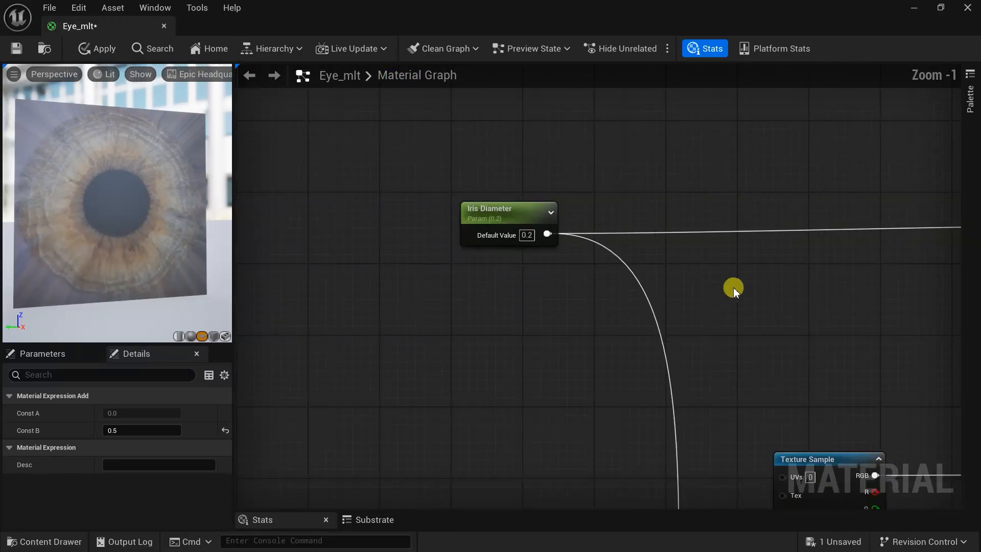
pyautogui.scroll(-1, 550, 305)
pyautogui.moveTo(852, 293); pyautogui.dragTo(386, 332, button='right')
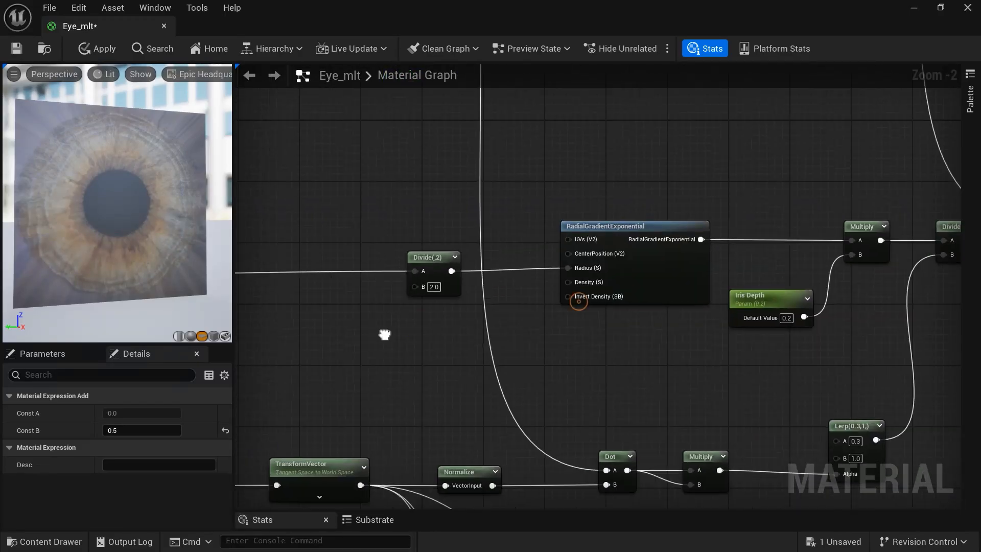
pyautogui.rightClick(611, 227)
pyautogui.click(669, 269)
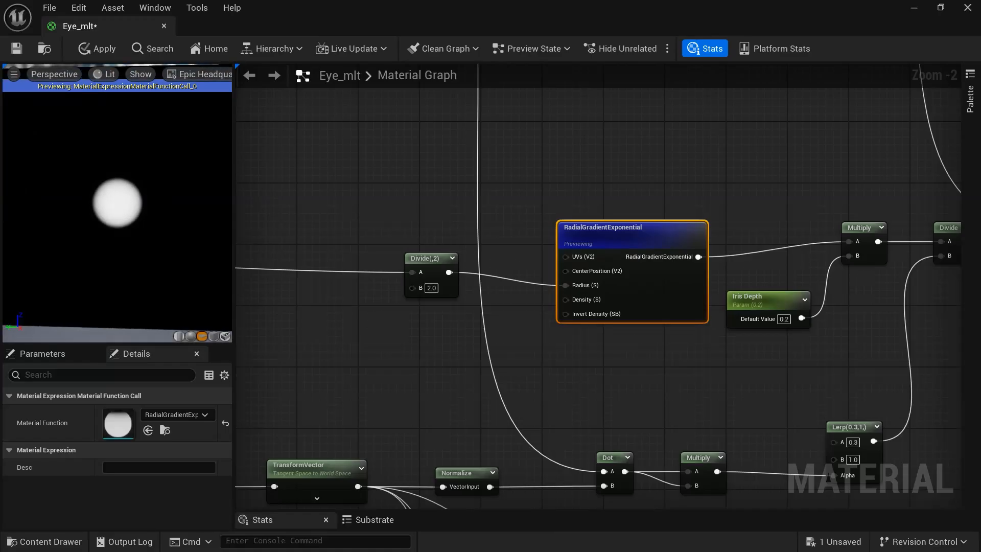
pyautogui.rightClick(855, 230)
pyautogui.click(891, 279)
pyautogui.rightClick(855, 232)
pyautogui.click(889, 276)
# - Connect the Add output to the iris Texture Sample's UVs and widen the preview panel
pyautogui.scroll(-1, 710, 360)
pyautogui.moveTo(582, 357); pyautogui.dragTo(544, 315, button='right')
pyautogui.scroll(2, 544, 315)
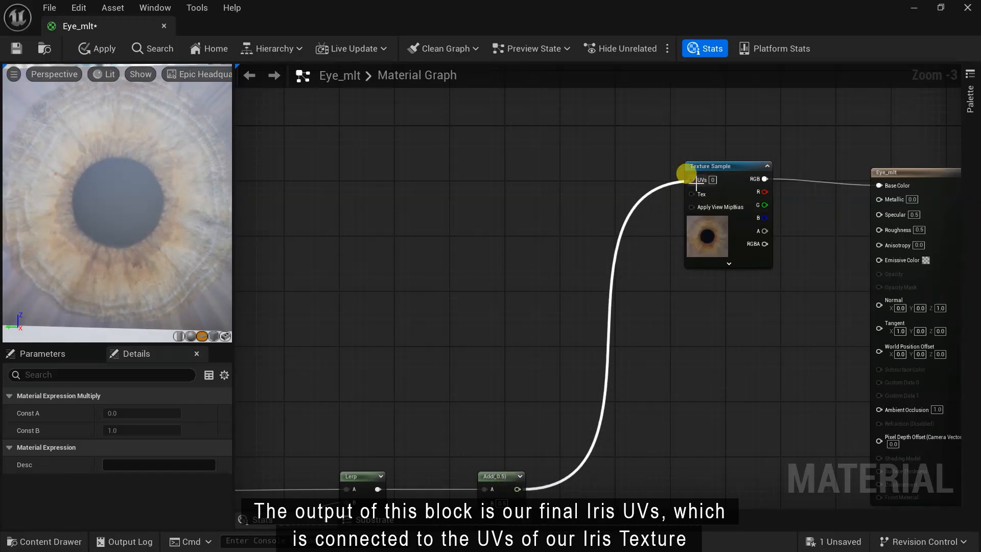
pyautogui.moveTo(686, 178); pyautogui.dragTo(690, 179)
pyautogui.moveTo(127, 222); pyautogui.dragTo(126, 189, button='right')
pyautogui.moveTo(126, 222)
pyautogui.mouseDown()
pyautogui.moveTo(126, 184)
pyautogui.moveTo(126, 222)
pyautogui.mouseUp()
pyautogui.moveTo(234, 177); pyautogui.dragTo(416, 181)
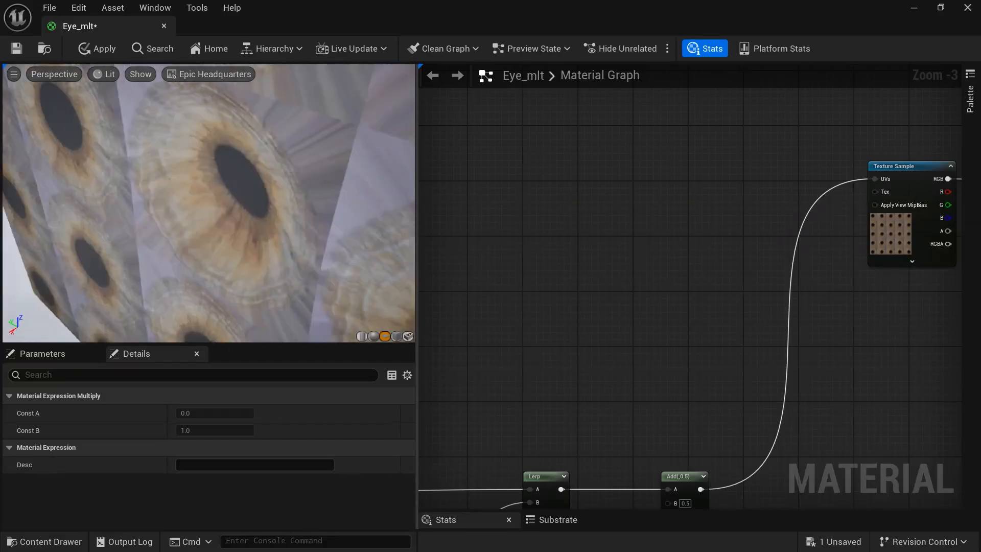
# - Switch the material preview to a sphere mesh
pyautogui.click(31, 541)
pyautogui.click(30, 400)
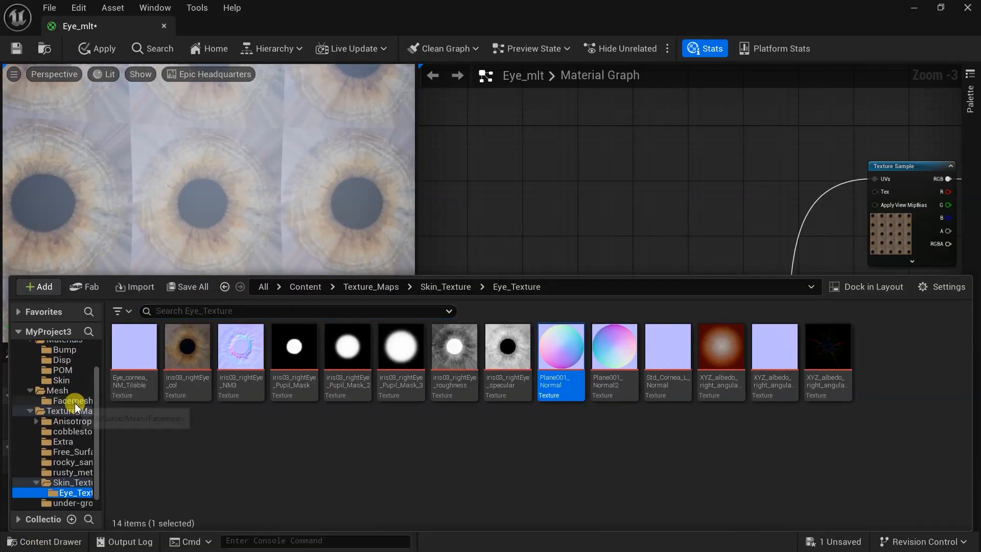
pyautogui.click(75, 402)
pyautogui.hotkey('ctrl', 'space')
pyautogui.click(408, 336)
pyautogui.press('f')
# - Inspect the irises on the preview sphere and resize the preview and graph panes
pyautogui.moveTo(179, 219); pyautogui.dragTo(205, 219)
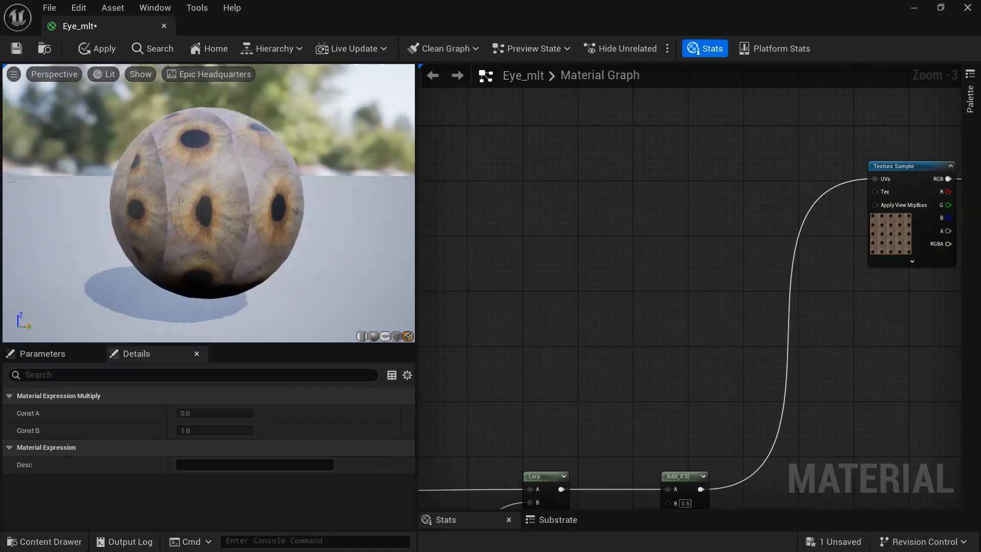
pyautogui.moveTo(179, 219); pyautogui.dragTo(179, 183, button='right')
pyautogui.moveTo(178, 219); pyautogui.dragTo(286, 204)
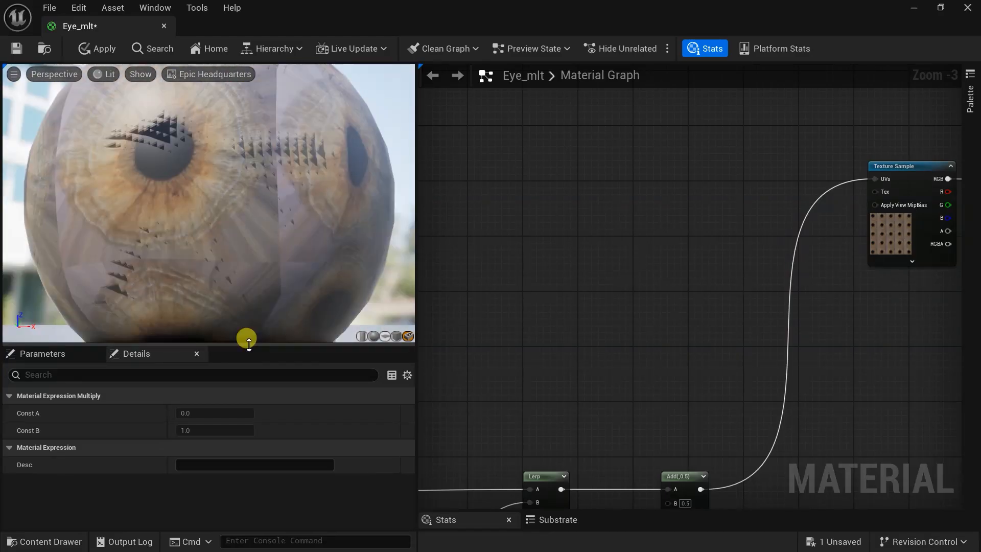
pyautogui.moveTo(247, 342); pyautogui.dragTo(240, 429)
pyautogui.scroll(-3, 189, 238)
pyautogui.moveTo(188, 239); pyautogui.dragTo(230, 239)
pyautogui.moveTo(216, 423); pyautogui.dragTo(219, 338)
pyautogui.moveTo(418, 224); pyautogui.dragTo(286, 221)
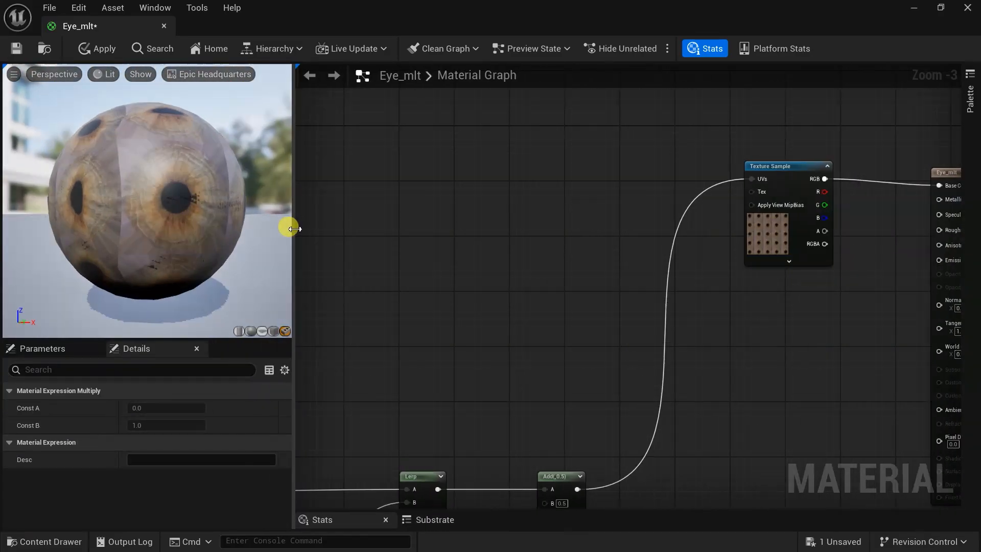
pyautogui.scroll(-4, 527, 267)
# - Add a new Multiply node next to the radial gradient nodes
pyautogui.scroll(3, 676, 409)
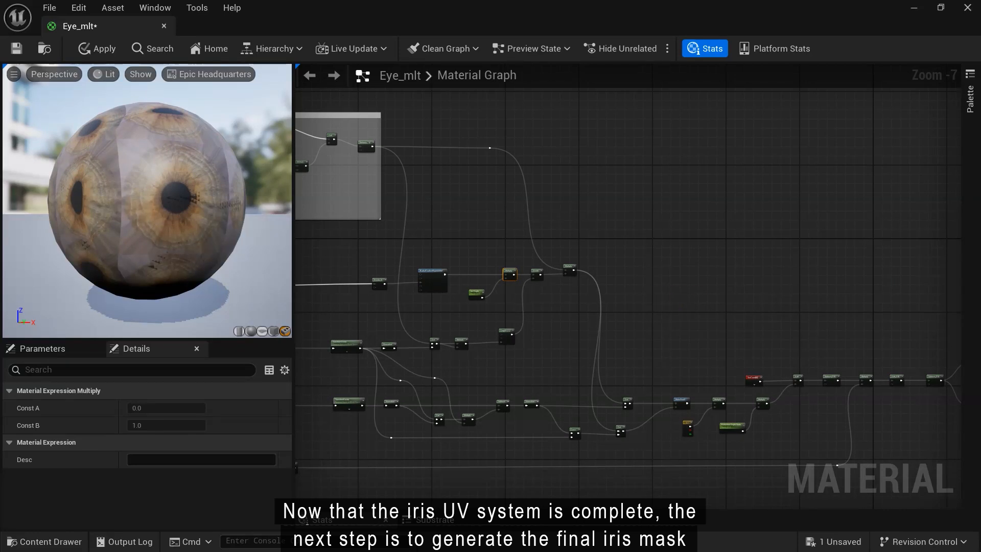
pyautogui.moveTo(669, 394); pyautogui.dragTo(659, 444, button='right')
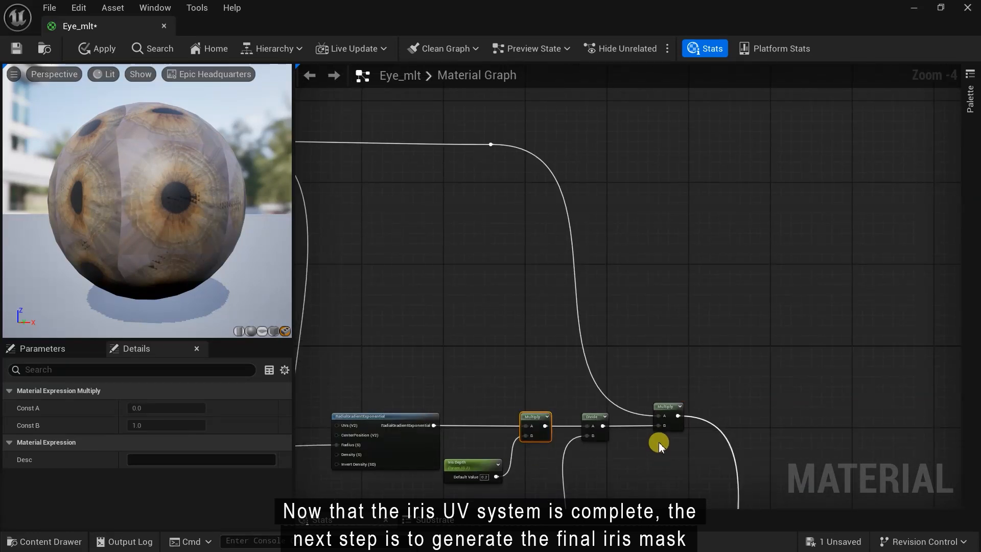
pyautogui.scroll(1, 713, 336)
pyautogui.moveTo(751, 345); pyautogui.dragTo(710, 282, button='right')
pyautogui.rightClick(683, 287)
pyautogui.write('mu')
pyautogui.click(717, 318)
pyautogui.moveTo(717, 320); pyautogui.dragTo(815, 310, button='right')
# - Wire the RadialGradientExponential output into the new Multiply through a reroute point
pyautogui.moveTo(390, 387); pyautogui.dragTo(786, 297)
pyautogui.doubleClick(560, 349)
pyautogui.moveTo(560, 349); pyautogui.dragTo(510, 296)
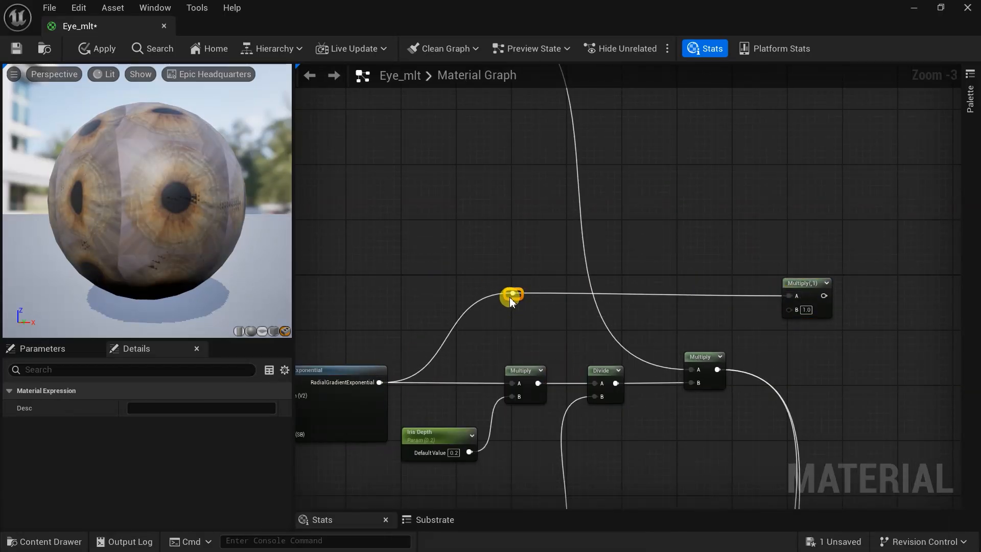
pyautogui.moveTo(596, 328); pyautogui.dragTo(357, 335, button='right')
pyautogui.scroll(1, 558, 284)
pyautogui.moveTo(558, 286); pyautogui.dragTo(602, 340)
pyautogui.scroll(1, 499, 359)
# - Feed the Multiply's B an 'Iris Edge Sharpeness' parameter of 5 and preview the sharpened mask
pyautogui.write('scal')
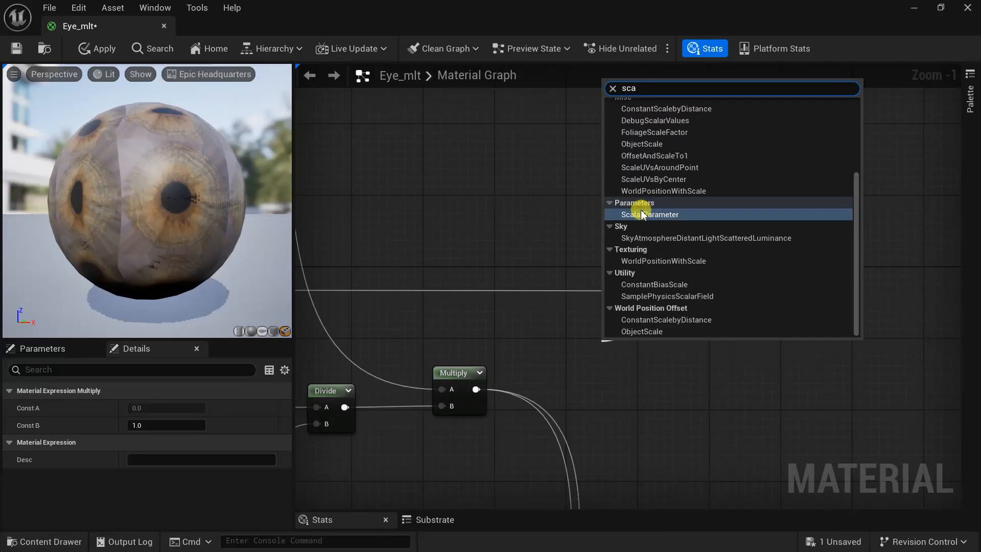
pyautogui.click(640, 218)
pyautogui.write('Iris Edge Sharpeness')
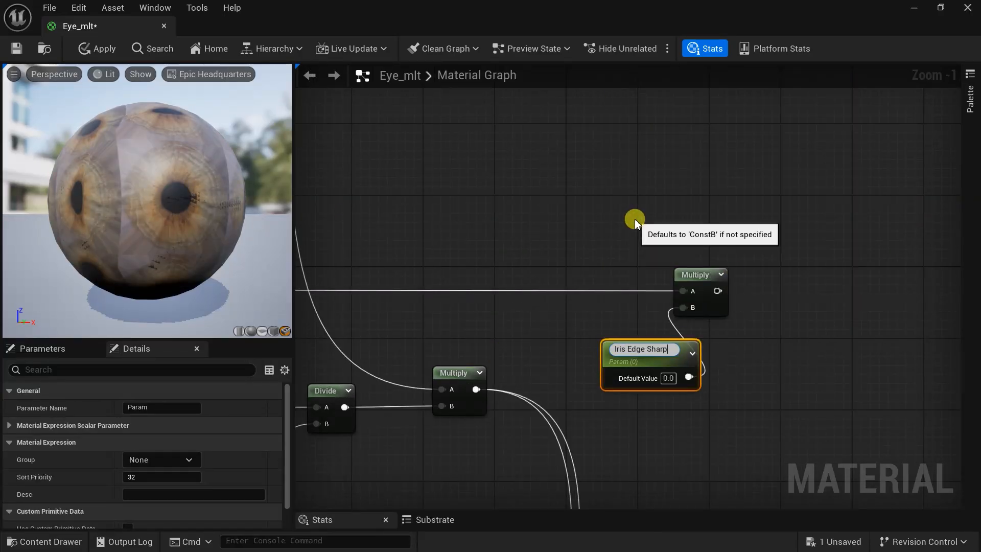
pyautogui.press('Return')
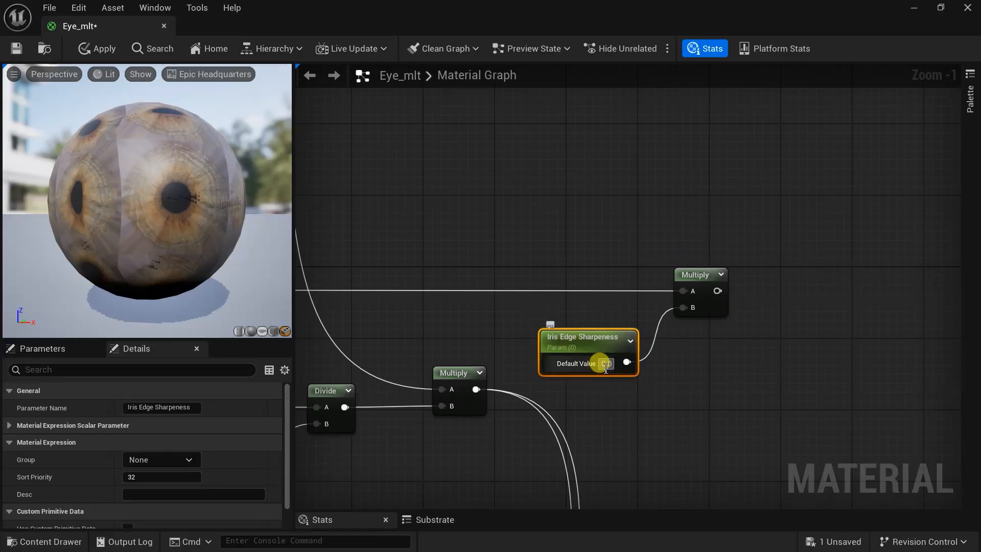
pyautogui.write('5')
pyautogui.press('Return')
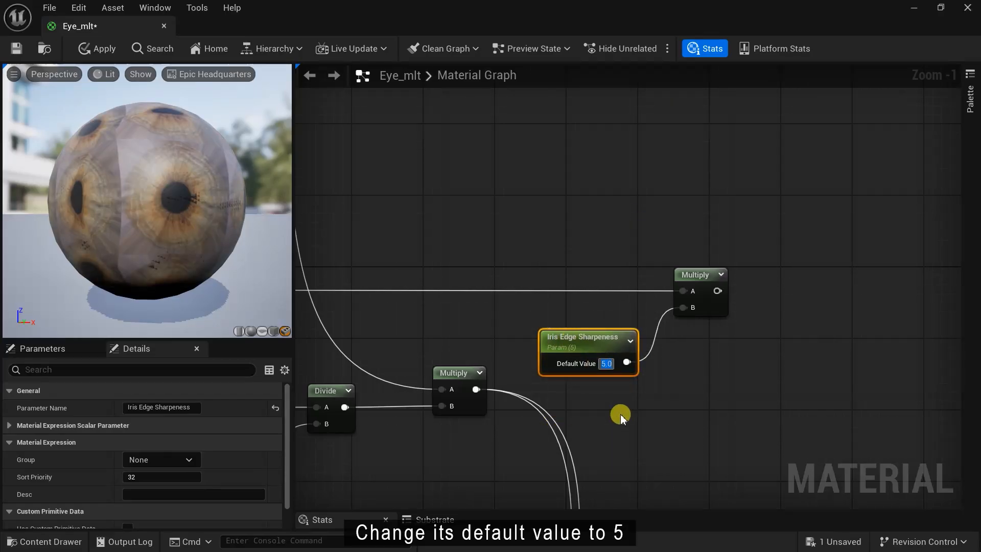
pyautogui.rightClick(709, 273)
pyautogui.click(753, 289)
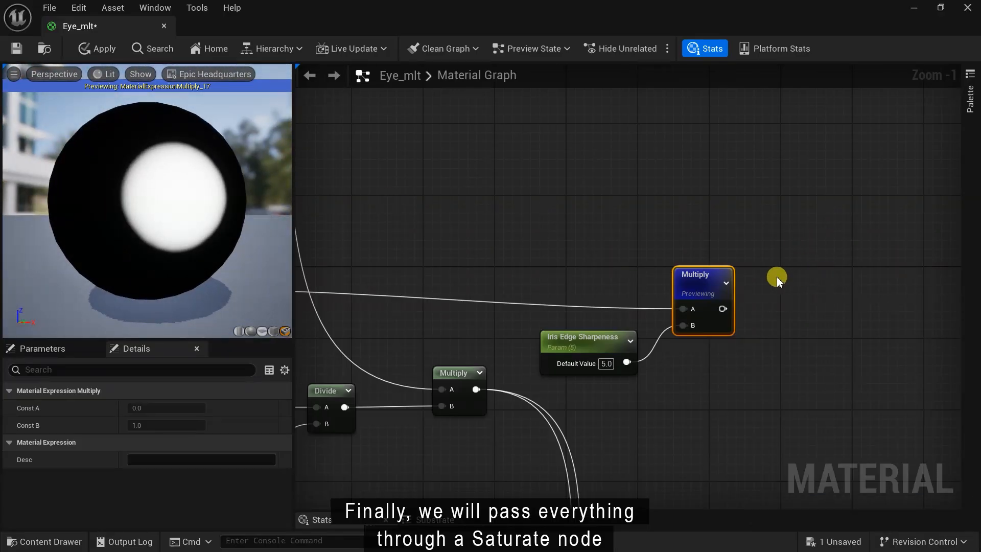
# - Clamp the Multiply result with a Saturate node and preview the iris mask
pyautogui.rightClick(787, 283)
pyautogui.write('satu')
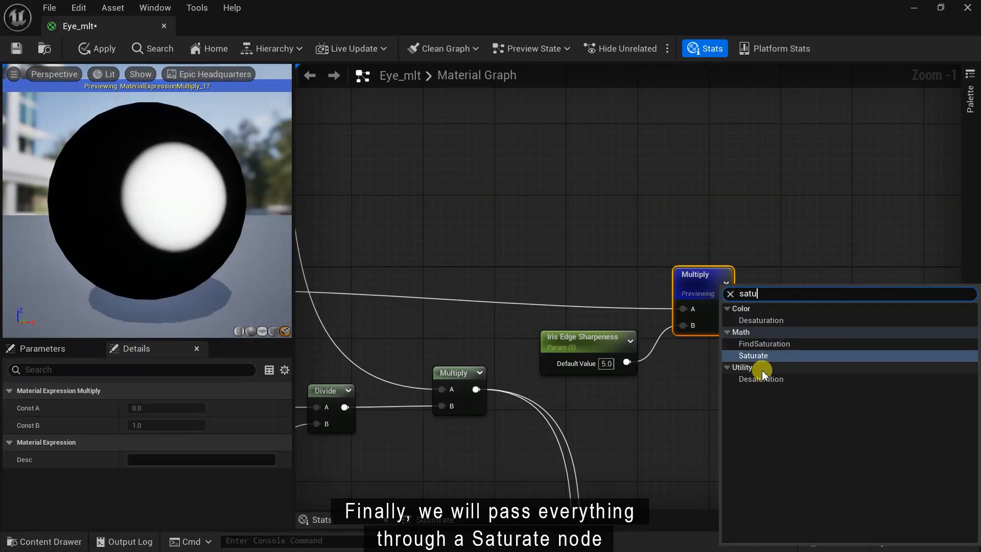
pyautogui.click(755, 355)
pyautogui.rightClick(806, 301)
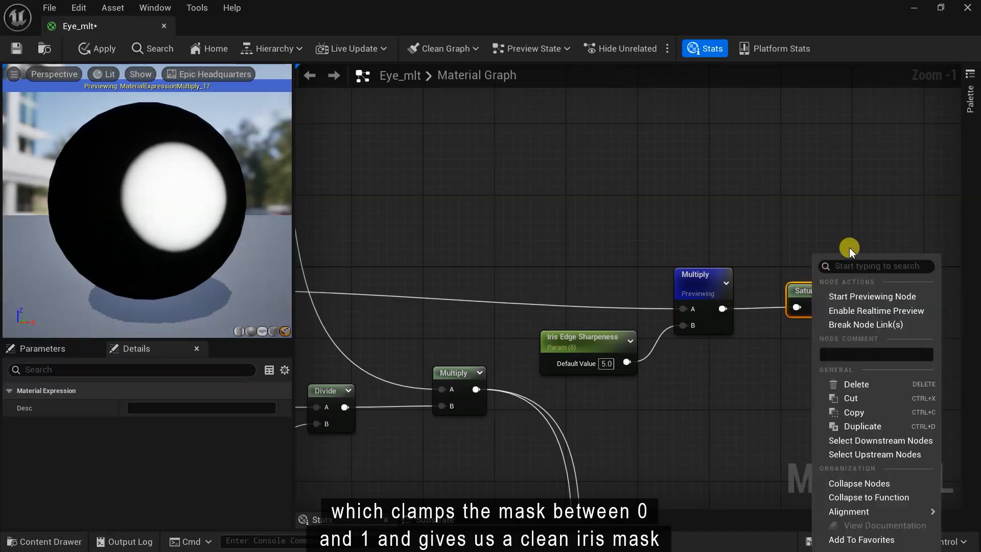
pyautogui.click(868, 293)
pyautogui.rightClick(805, 292)
pyautogui.click(868, 292)
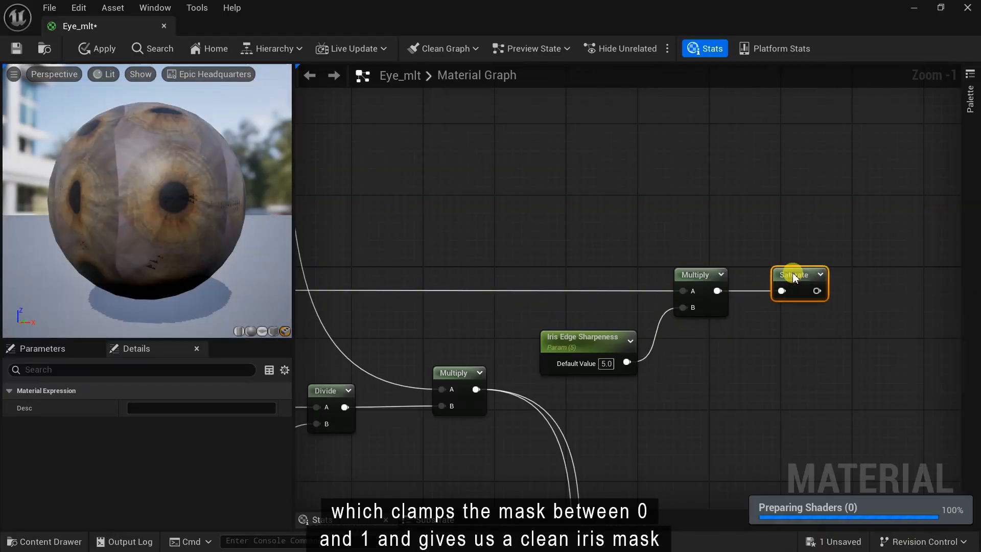
# - Select the material's output node
pyautogui.scroll(-5, 479, 357)
pyautogui.scroll(-2, 652, 278)
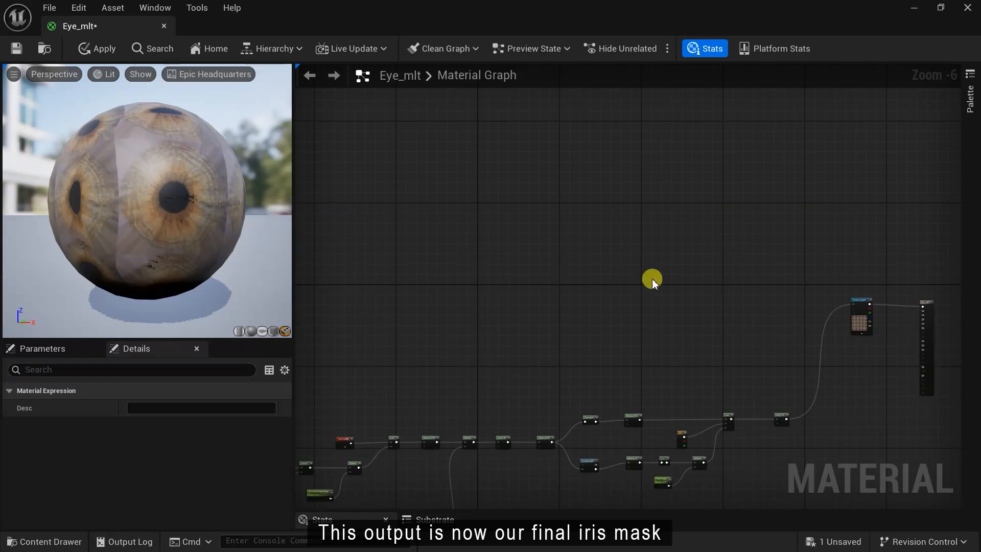
pyautogui.scroll(3, 659, 306)
pyautogui.click(863, 239)
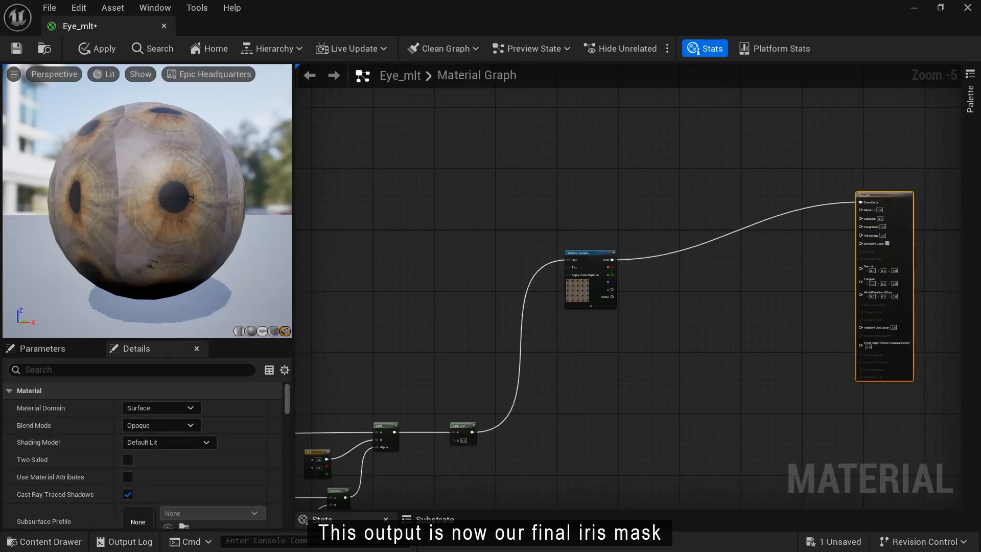
pyautogui.scroll(2, 681, 210)
# - Add a Linear Interpolate (Lerp) node and wire the iris texture colour into its B input
pyautogui.rightClick(682, 210)
pyautogui.write('lerp')
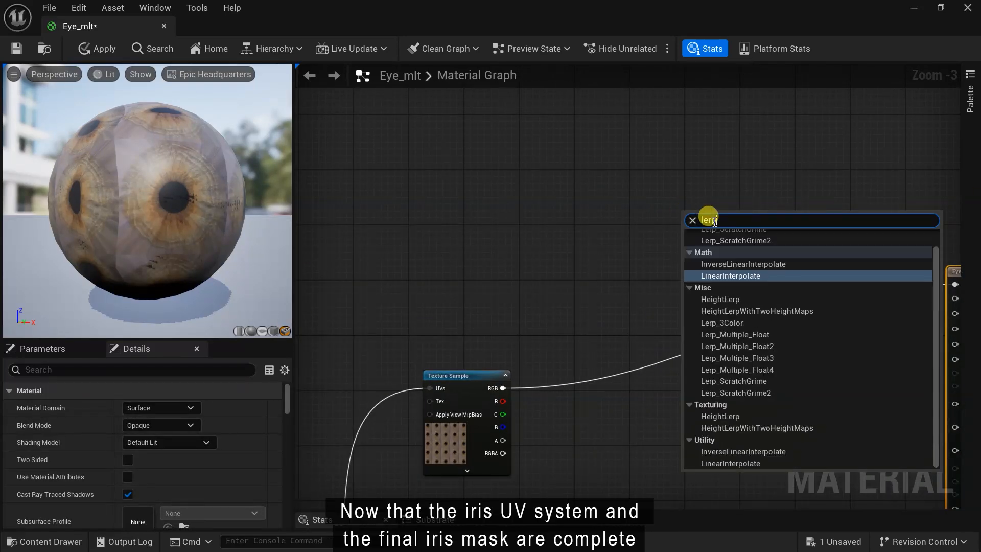
pyautogui.click(736, 278)
pyautogui.moveTo(623, 281); pyautogui.dragTo(688, 244)
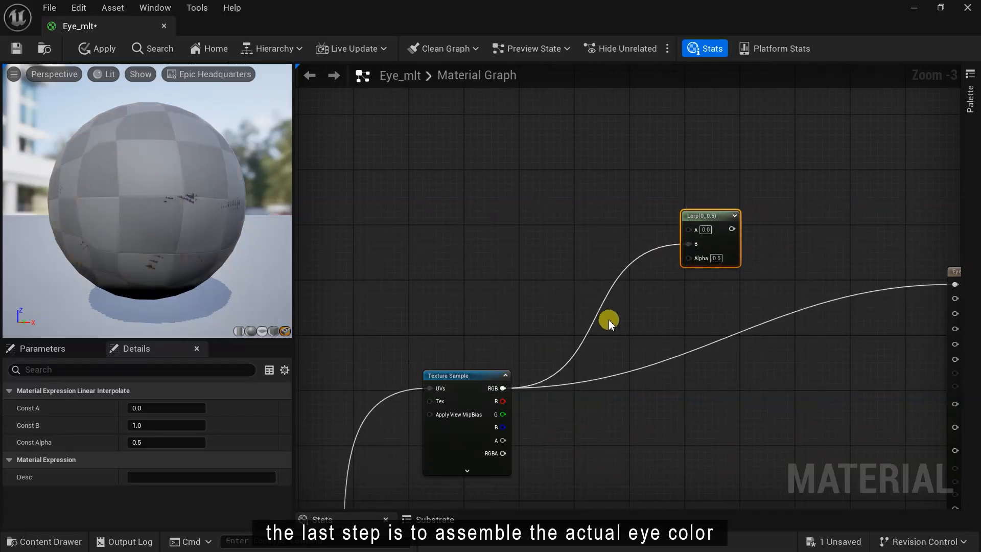
# - Inspect the sclera albedo texture in the Eye_Texture folder, then return to the graph
pyautogui.click(49, 543)
pyautogui.click(70, 494)
pyautogui.doubleClick(717, 352)
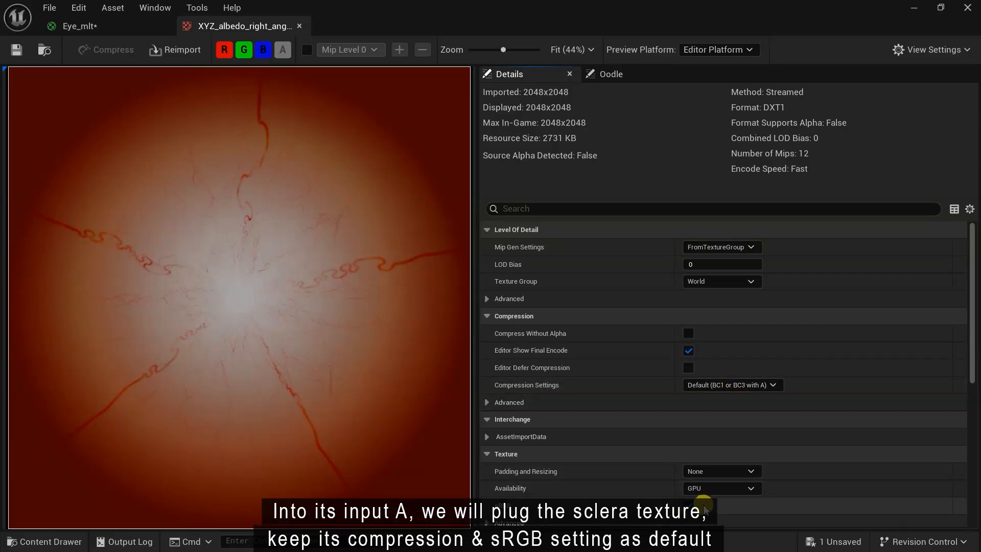
pyautogui.click(300, 26)
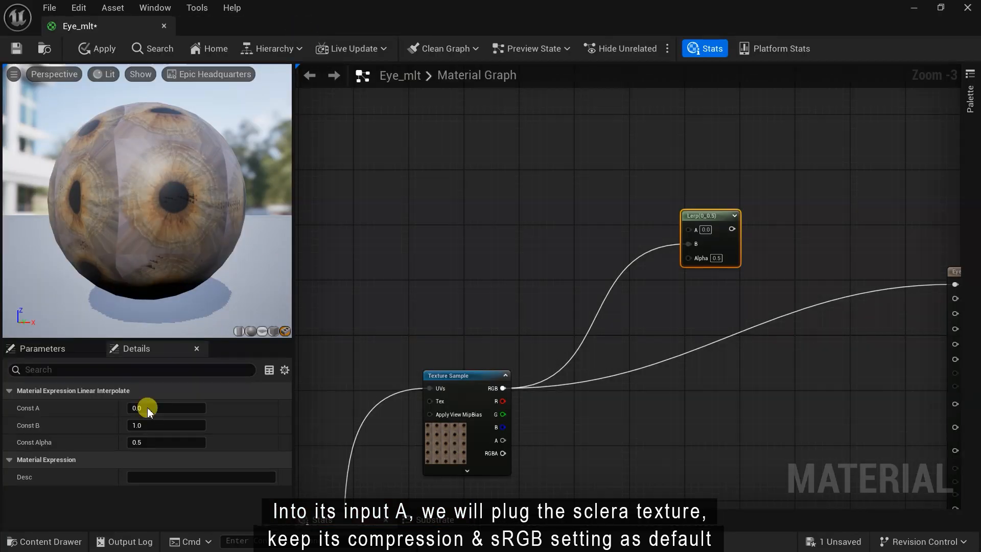
# - Place the sclera albedo texture in the graph and connect it to Lerp A
pyautogui.click(45, 543)
pyautogui.click(720, 379)
pyautogui.moveTo(484, 165); pyautogui.dragTo(485, 166)
pyautogui.scroll(2, 571, 201)
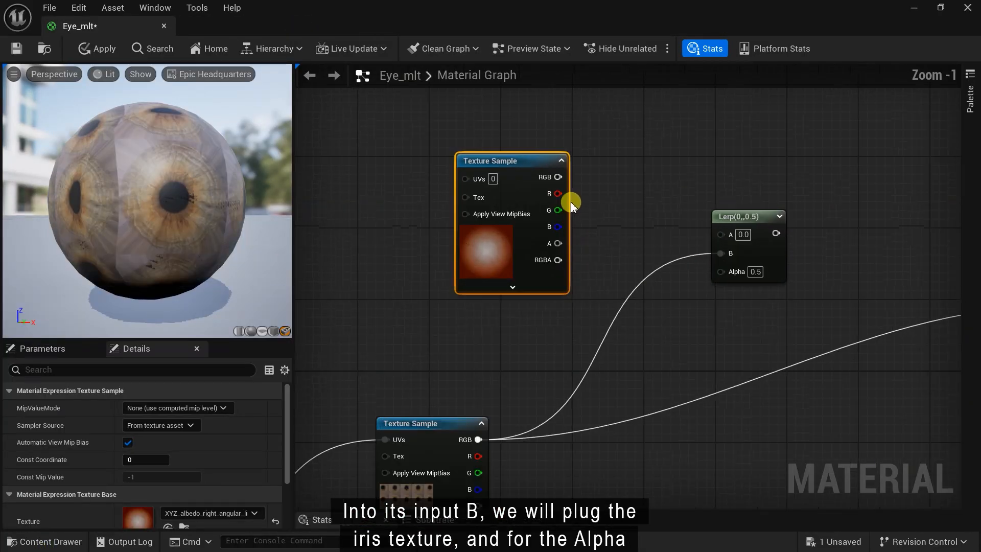
pyautogui.moveTo(654, 222); pyautogui.dragTo(719, 234)
pyautogui.moveTo(498, 156); pyautogui.dragTo(427, 132)
pyautogui.moveTo(645, 310); pyautogui.dragTo(688, 343, button='right')
# - Connect the iris mask output to the Lerp's Alpha input
pyautogui.scroll(-2, 688, 344)
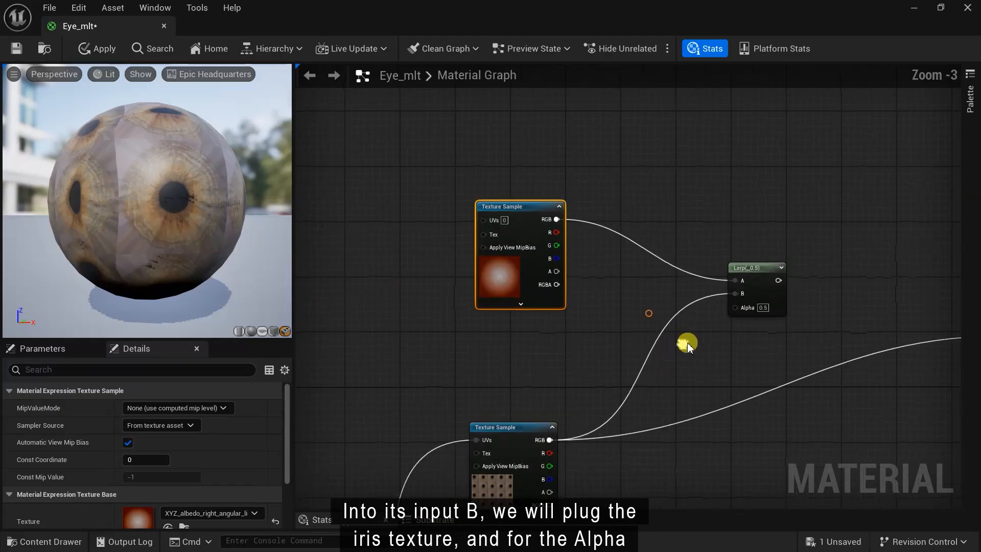
pyautogui.scroll(2, 740, 348)
pyautogui.moveTo(768, 245); pyautogui.dragTo(766, 255)
pyautogui.scroll(-6, 752, 345)
pyautogui.moveTo(567, 326); pyautogui.dragTo(552, 350, button='right')
pyautogui.scroll(3, 551, 350)
pyautogui.moveTo(491, 300); pyautogui.dragTo(975, 244, button='right')
pyautogui.moveTo(975, 243); pyautogui.dragTo(844, 203)
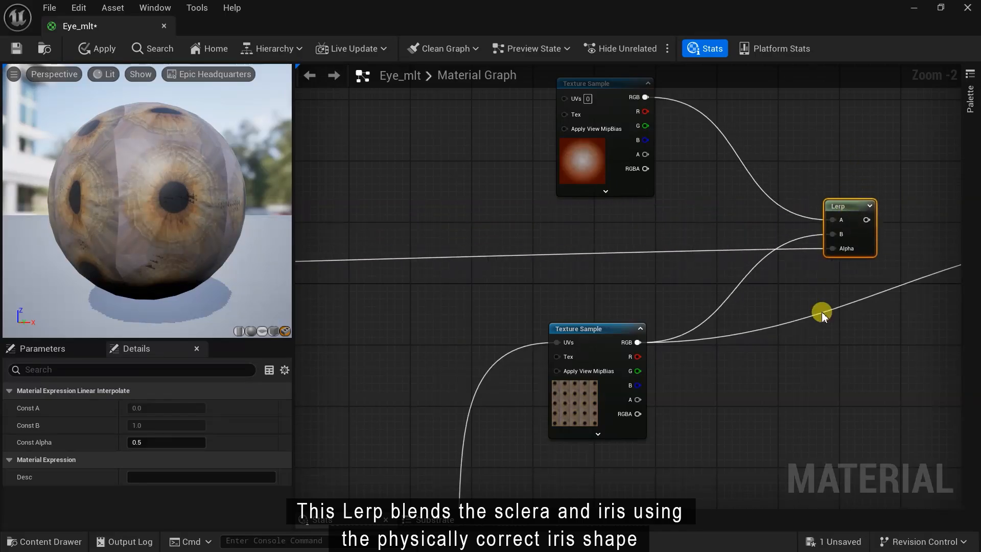
# - Preview the Lerp blend on the sphere with the eye turned forward
pyautogui.moveTo(822, 312); pyautogui.dragTo(688, 388, button='right')
pyautogui.scroll(1, 728, 286)
pyautogui.rightClick(728, 286)
pyautogui.click(757, 296)
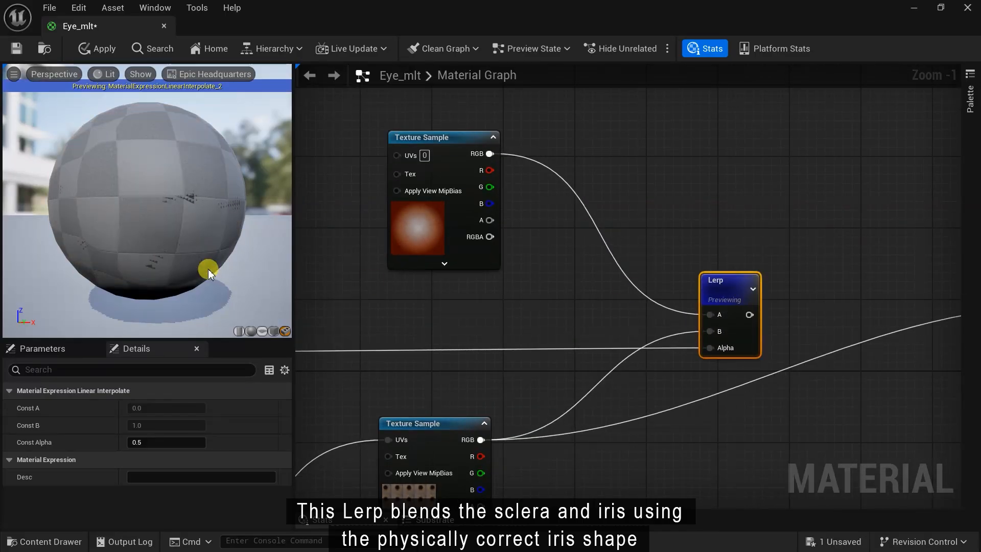
pyautogui.moveTo(189, 140); pyautogui.dragTo(212, 261)
# - Feed the Lerp result into Base Color, stop the node preview, and save Eye_mlt
pyautogui.moveTo(749, 315); pyautogui.dragTo(428, 275, button='right')
pyautogui.moveTo(750, 264); pyautogui.dragTo(749, 266)
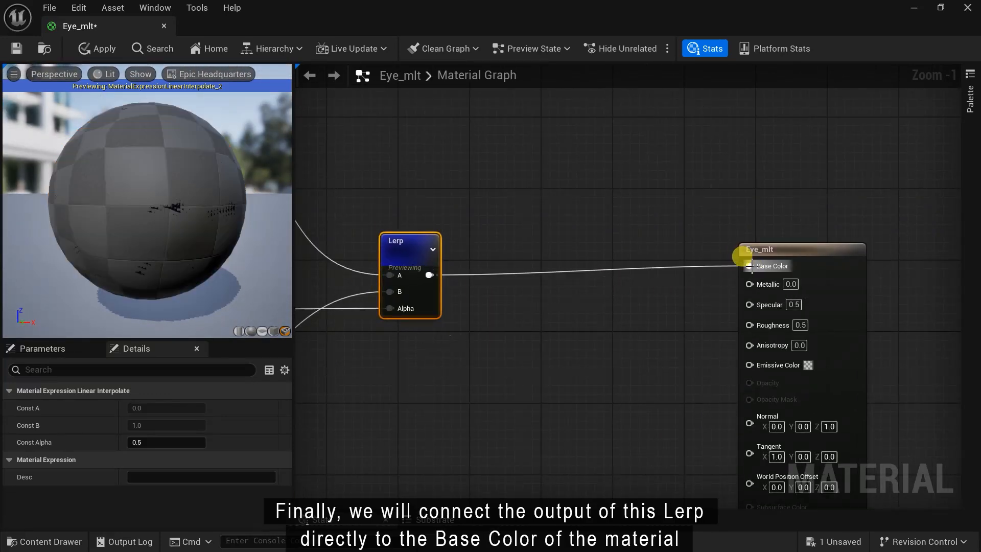
pyautogui.rightClick(407, 240)
pyautogui.click(433, 283)
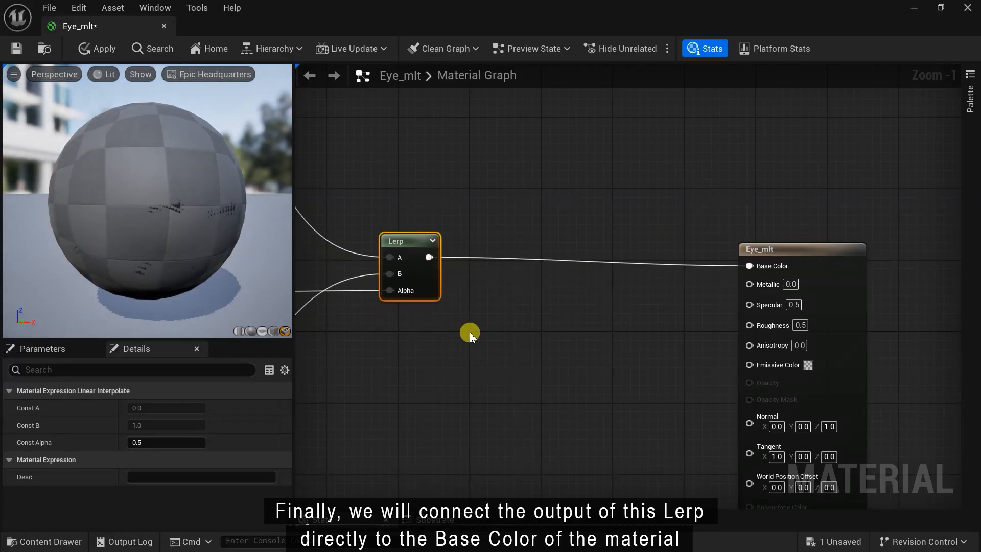
pyautogui.click(15, 49)
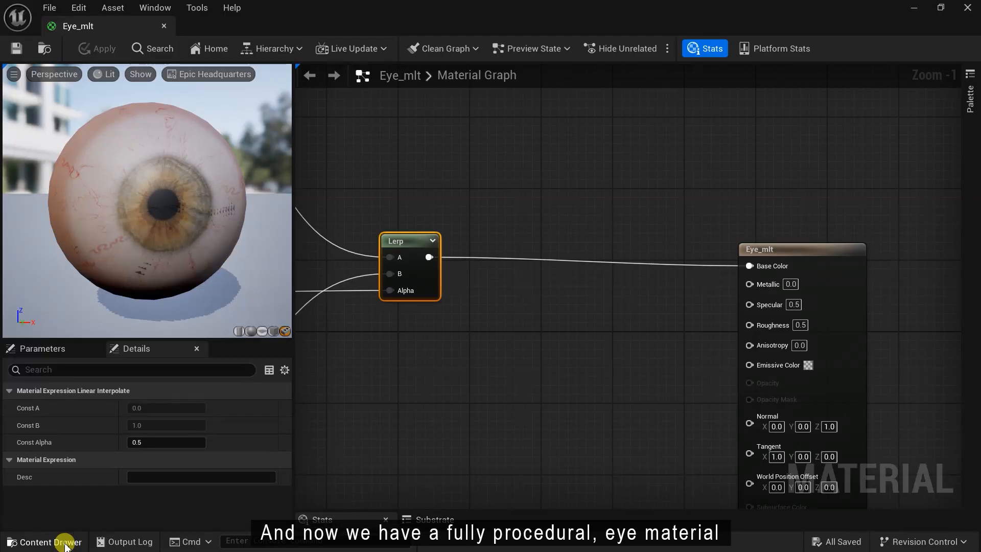
# - Create an Eye_mlt_Inst material instance from Eye_mlt in the Skin folder and open it
pyautogui.click(65, 543)
pyautogui.click(84, 491)
pyautogui.click(61, 380)
pyautogui.rightClick(243, 357)
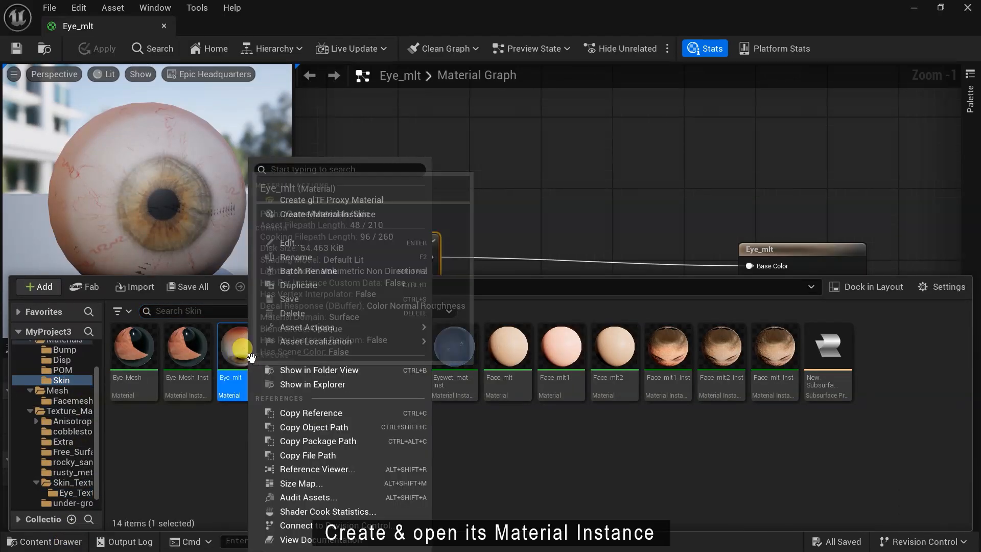
pyautogui.click(361, 213)
pyautogui.doubleClick(310, 393)
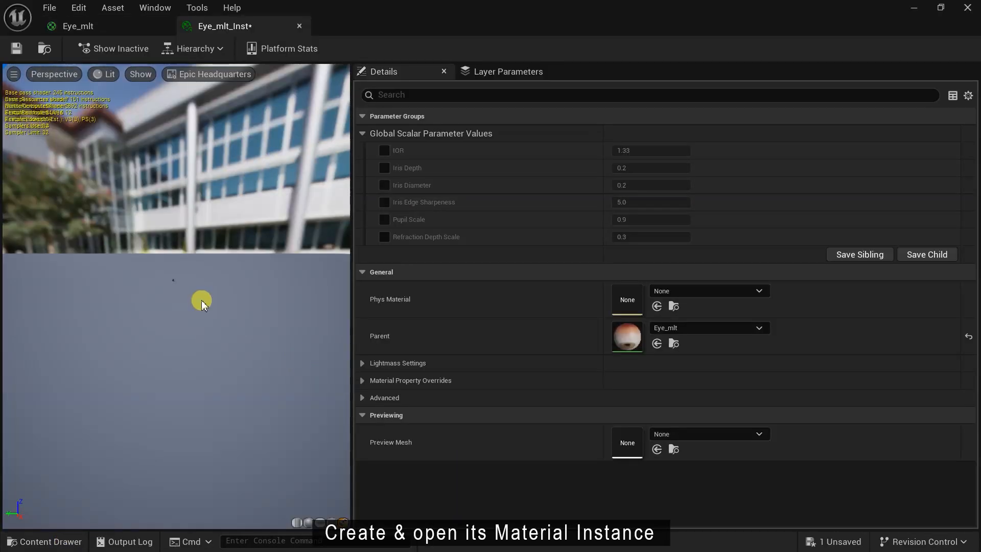
# - Enable overrides for IOR, Iris Depth, Iris Diameter, Iris Edge Sharpeness, Pupil Scale and Refraction Depth Scale
pyautogui.click(384, 150)
pyautogui.click(384, 167)
pyautogui.click(385, 185)
pyautogui.click(384, 202)
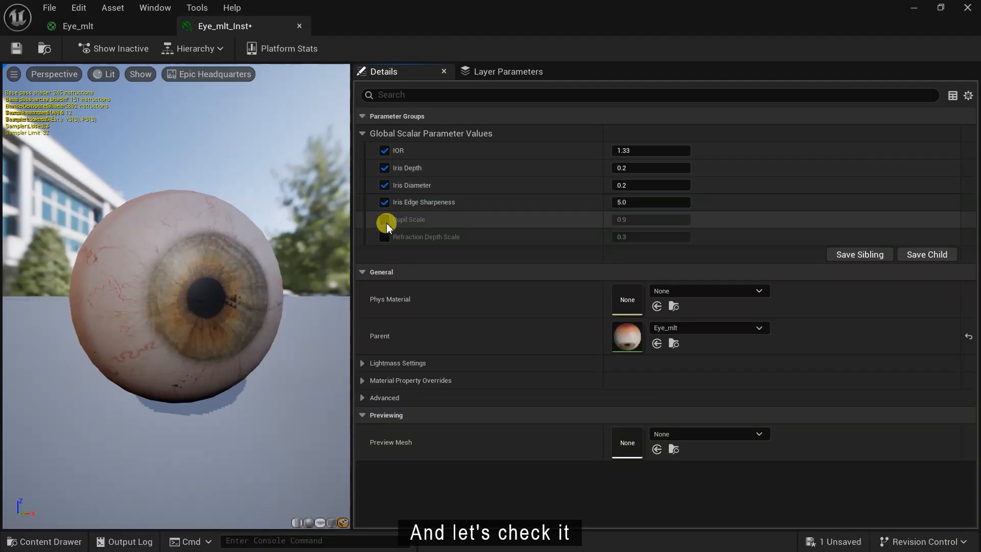
pyautogui.click(385, 220)
pyautogui.click(384, 237)
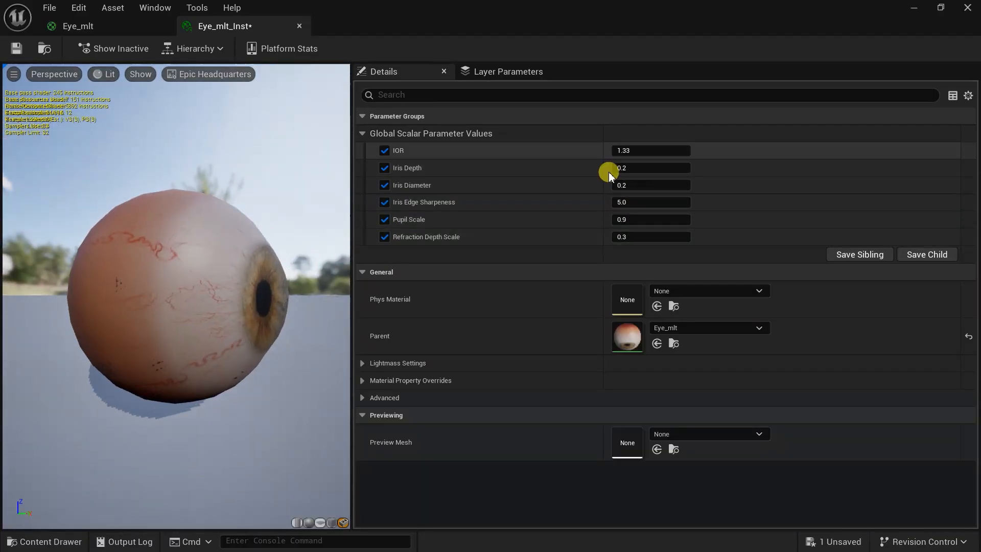
# - Reset Iris Depth to 0.2 and test, then restore, Iris Edge Sharpeness
pyautogui.click(966, 170)
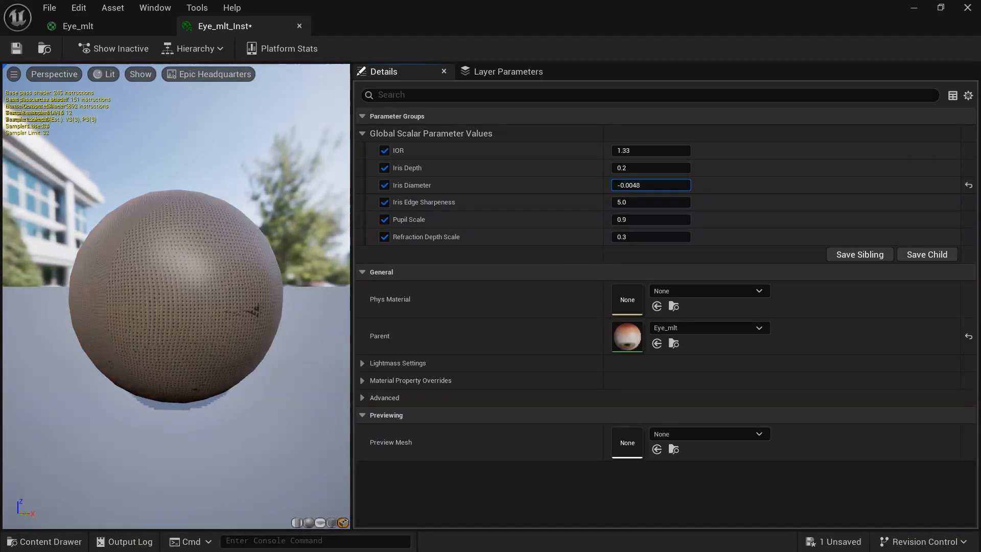
pyautogui.moveTo(633, 202); pyautogui.dragTo(651, 220)
pyautogui.click(31, 75)
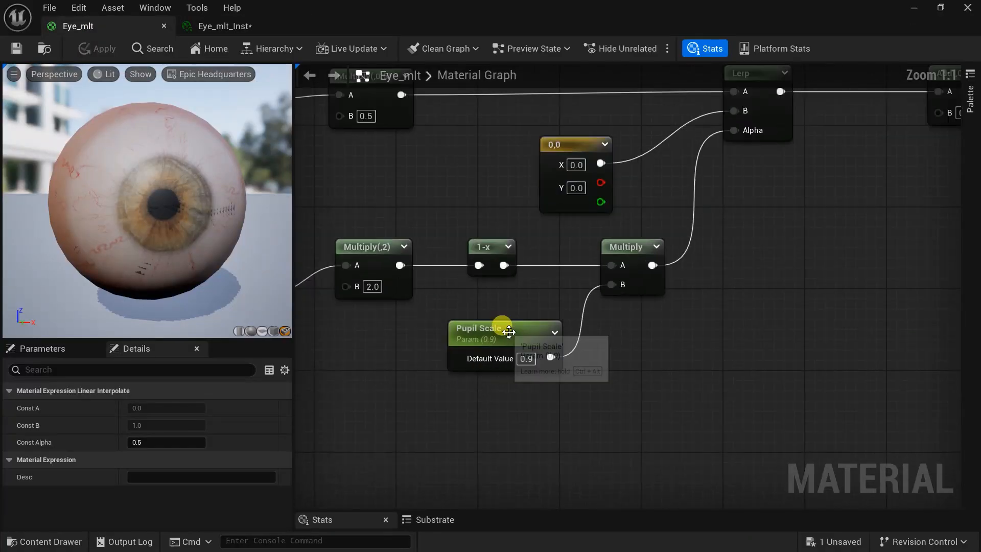
# - Give the Pupil Scale parameter a slider range of 0.65 to 1.2 and test it
pyautogui.click(526, 357)
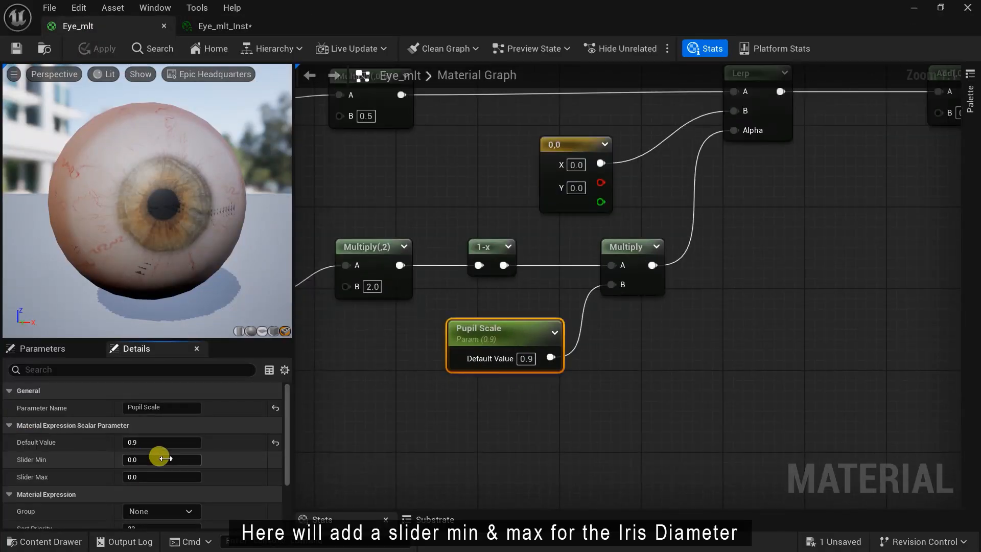
pyautogui.write('.6')
pyautogui.click(148, 479)
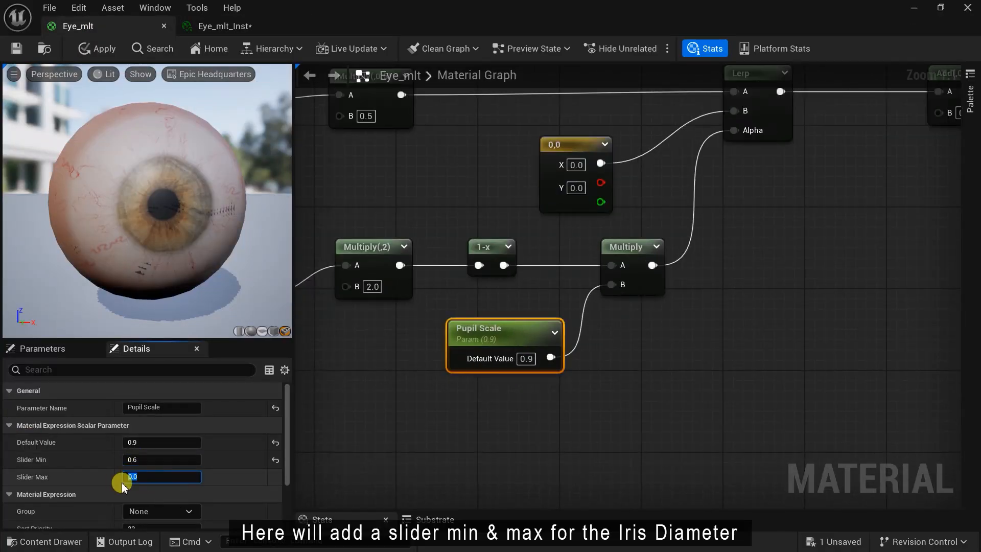
pyautogui.write('1.')
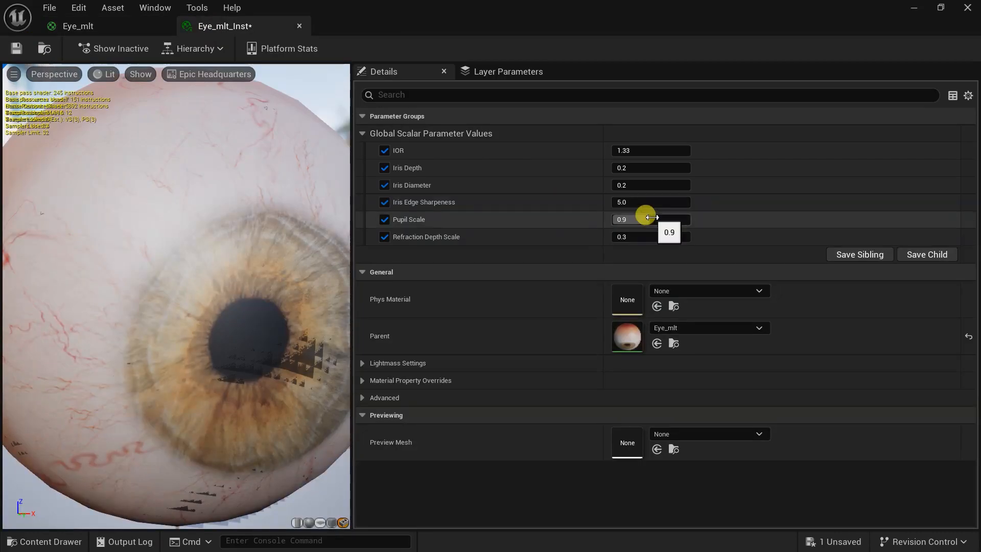
pyautogui.moveTo(645, 219); pyautogui.dragTo(628, 219)
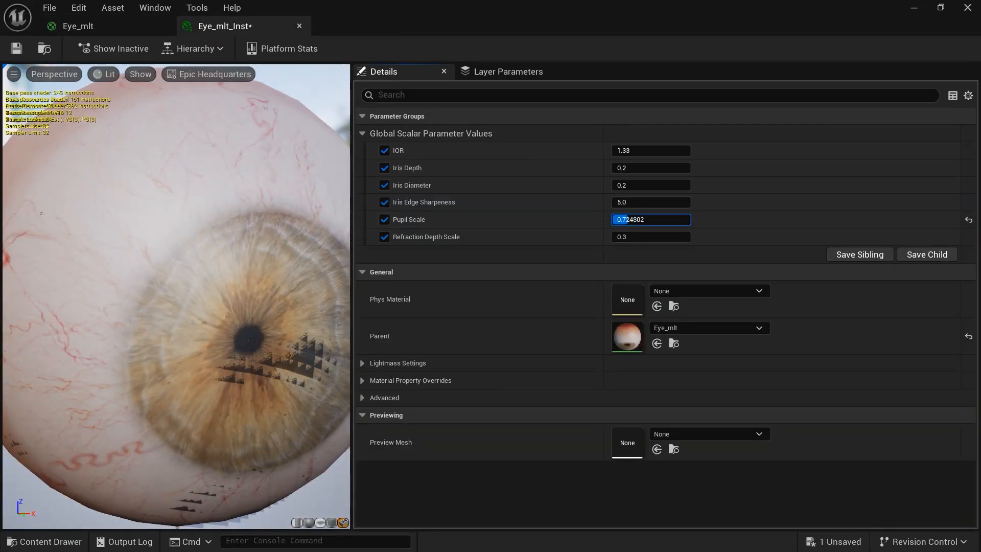
pyautogui.click(102, 23)
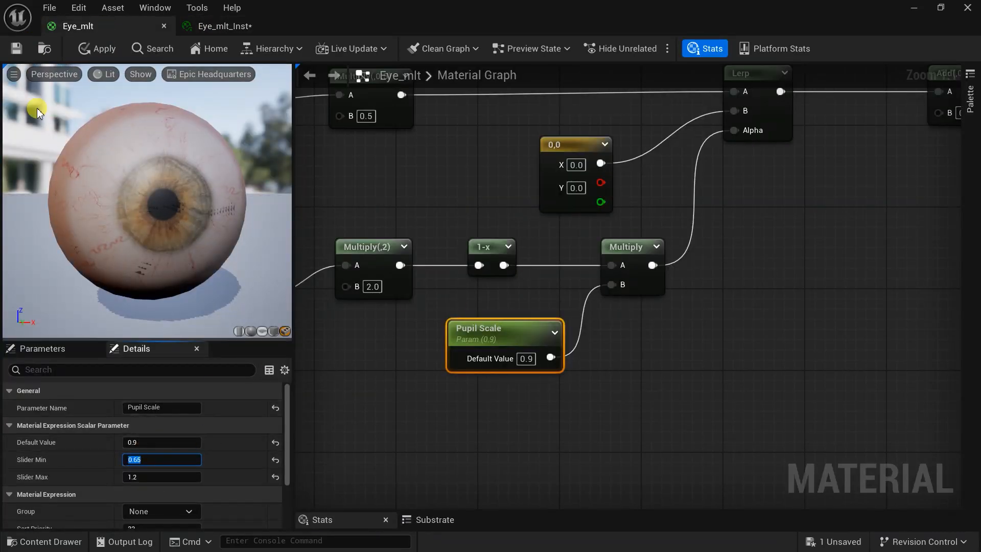
# - Set the instance's Pupil Scale to 0.9, then return to the Eye_mlt graph
pyautogui.click(223, 29)
pyautogui.click(645, 219)
pyautogui.write('0.9')
pyautogui.press('Return')
pyautogui.click(122, 23)
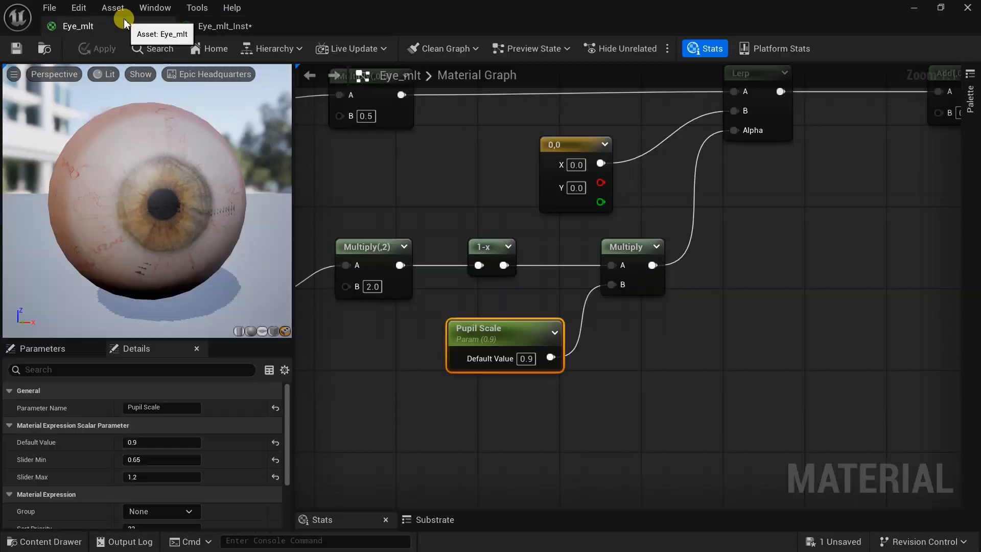
pyautogui.scroll(-4, 694, 370)
pyautogui.scroll(2, 852, 302)
# - Wrap the iris mask node chain in a comment titled 'Iris mask'
pyautogui.click(608, 138)
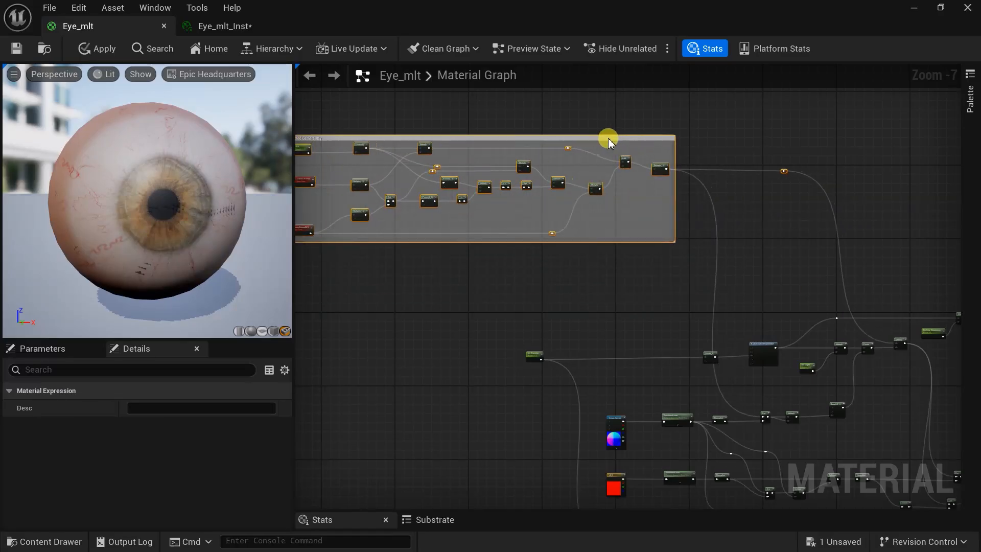
pyautogui.scroll(3, 486, 283)
pyautogui.click(486, 282)
pyautogui.scroll(-3, 487, 282)
pyautogui.moveTo(327, 274); pyautogui.dragTo(828, 339)
pyautogui.scroll(2, 557, 306)
pyautogui.scroll(-3, 557, 307)
pyautogui.press('c')
pyautogui.scroll(3, 485, 305)
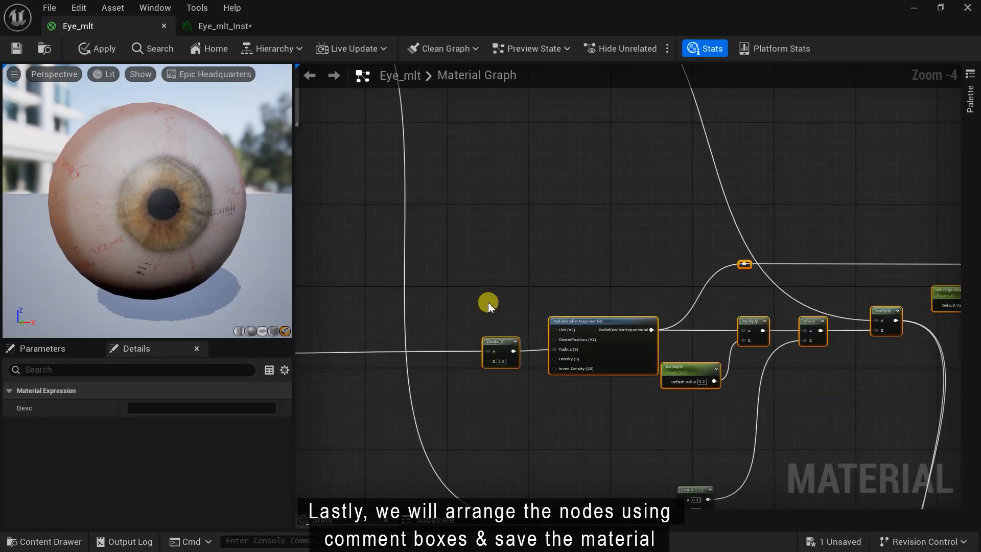
pyautogui.write('Iris mask')
pyautogui.click(546, 169)
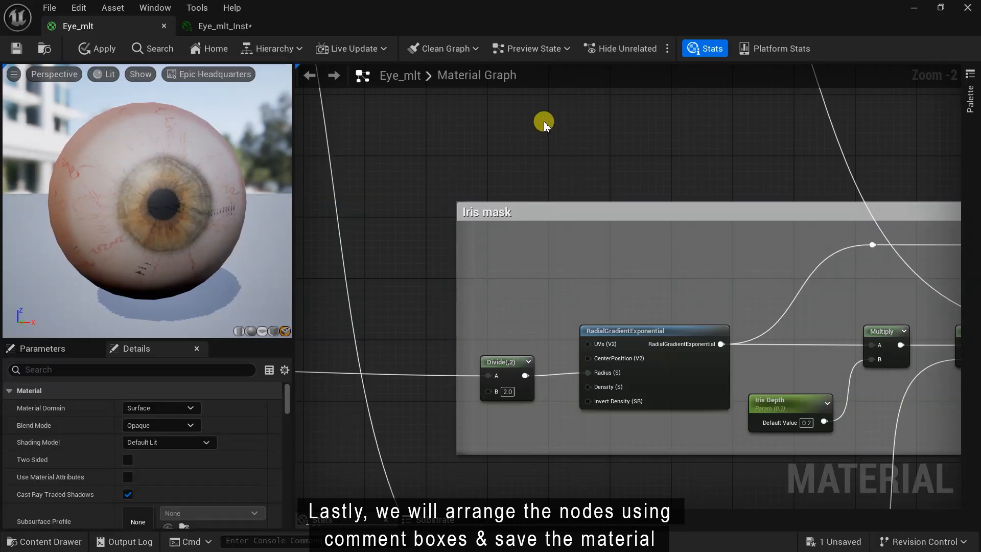
# - Group the texture UV node chain in a comment titled 'Iris Uv'
pyautogui.scroll(-7, 682, 208)
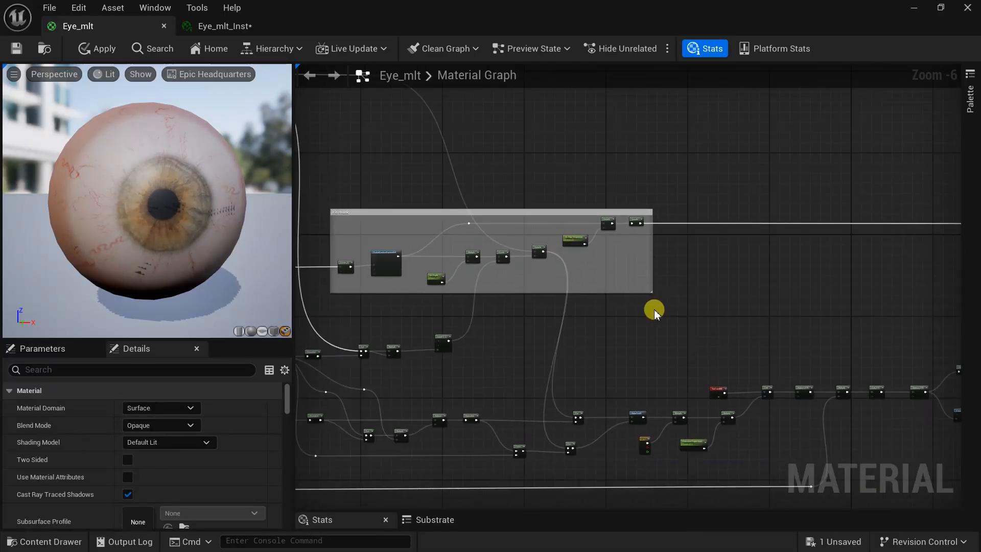
pyautogui.scroll(-2, 423, 420)
pyautogui.scroll(8, 423, 267)
pyautogui.moveTo(423, 266); pyautogui.dragTo(724, 124, button='right')
pyautogui.scroll(-3, 628, 260)
pyautogui.scroll(2, 725, 124)
pyautogui.scroll(-6, 667, 284)
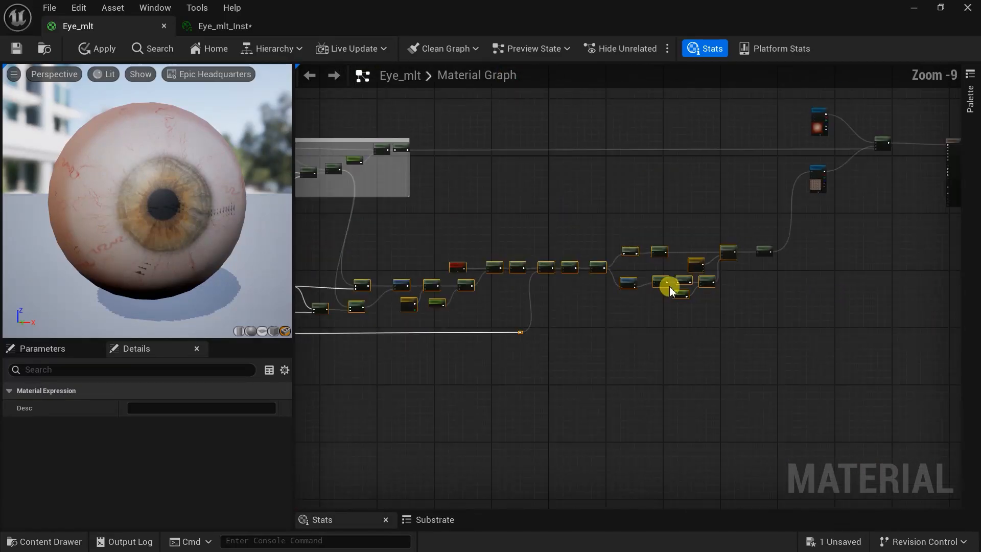
pyautogui.scroll(-2, 648, 364)
pyautogui.write('cIris Uv')
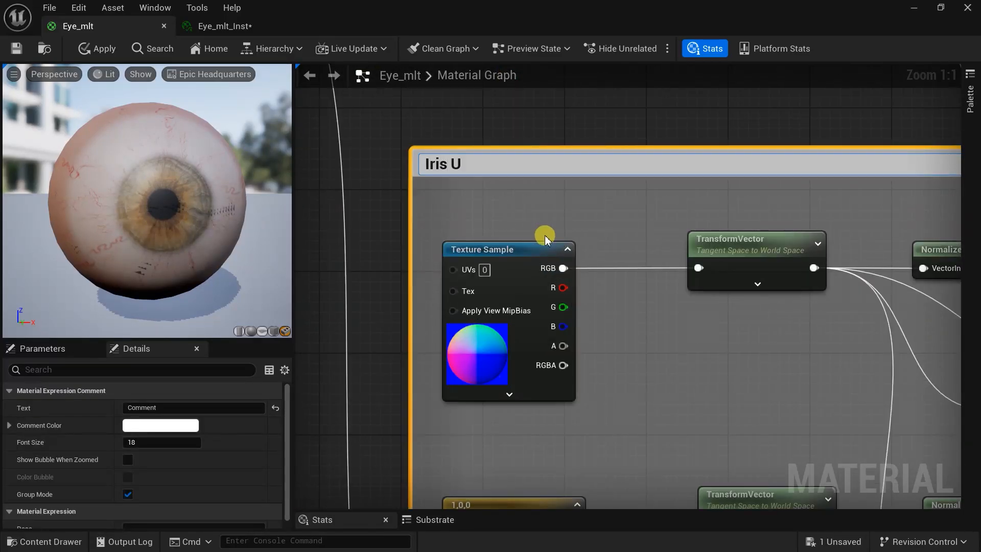
pyautogui.press('Return')
# - Group the Iris Diameter parameter nodes in a comment titled 'Iris Diameter'
pyautogui.scroll(-3, 583, 269)
pyautogui.scroll(-2, 583, 269)
pyautogui.scroll(2, 504, 215)
pyautogui.click(449, 147)
pyautogui.moveTo(504, 214); pyautogui.dragTo(617, 412, button='right')
pyautogui.scroll(1, 617, 412)
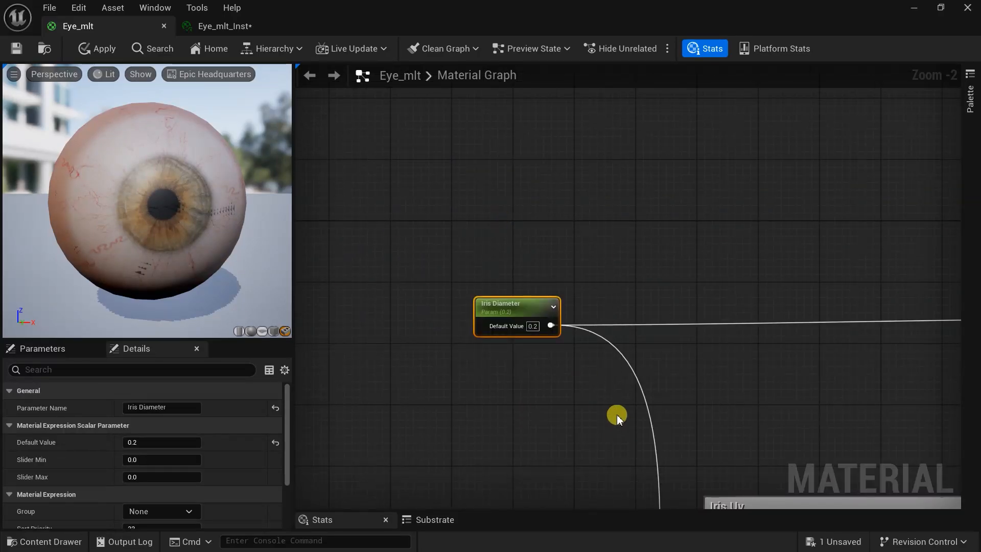
pyautogui.write('cIris Diameter')
pyautogui.press('Return')
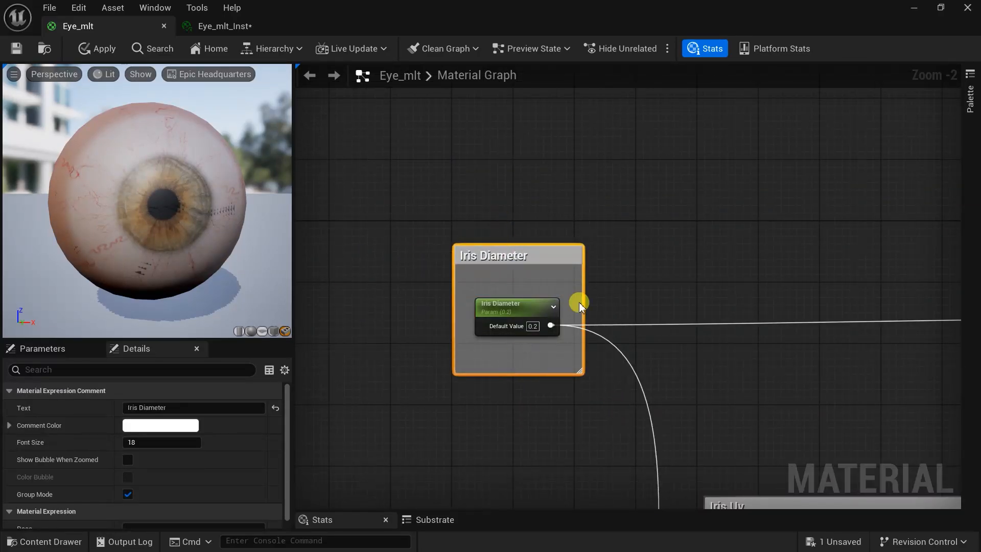
# - Group the Add node and its inputs in a comment titled 'Iris UV Final'
pyautogui.scroll(-2, 363, 252)
pyautogui.scroll(-1, 647, 321)
pyautogui.moveTo(647, 321); pyautogui.dragTo(563, 323, button='right')
pyautogui.scroll(-2, 563, 324)
pyautogui.moveTo(826, 116); pyautogui.dragTo(519, 366)
pyautogui.scroll(6, 519, 366)
pyautogui.moveTo(486, 225); pyautogui.dragTo(653, 383)
pyautogui.write('cIris UV Fina')
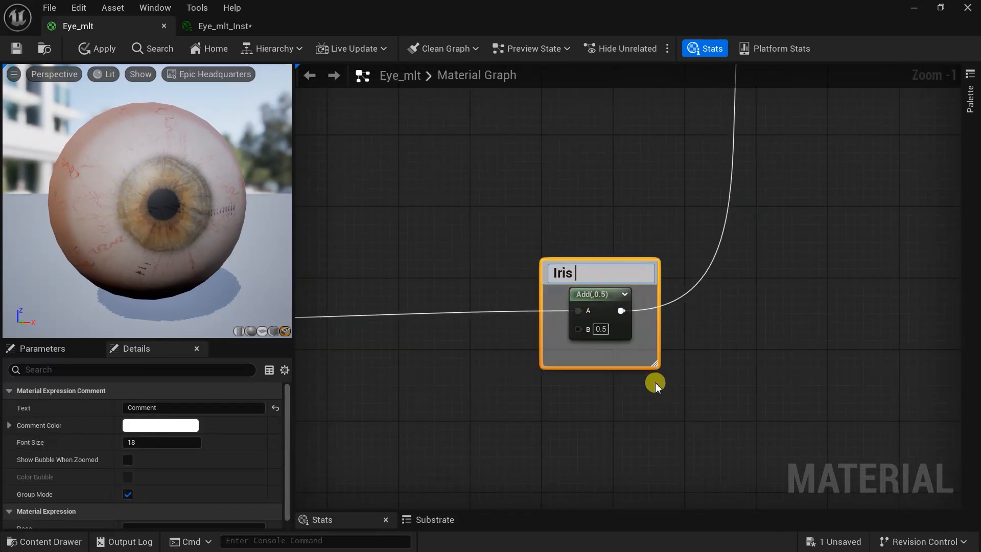
pyautogui.write('l')
pyautogui.press('Return')
# - Save the Eye_mlt material with its new comment groups
pyautogui.click(541, 333)
pyautogui.scroll(-10, 541, 332)
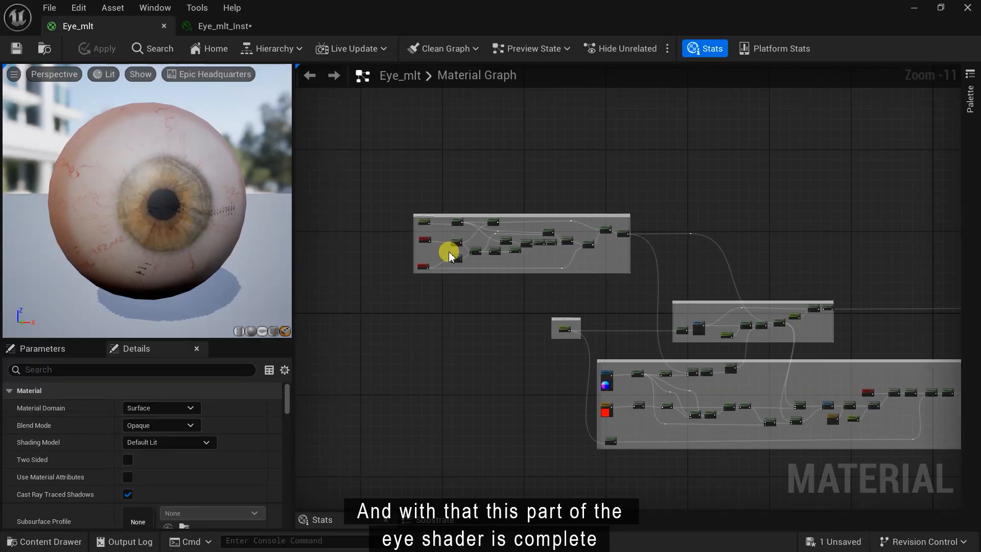
pyautogui.scroll(9, 449, 248)
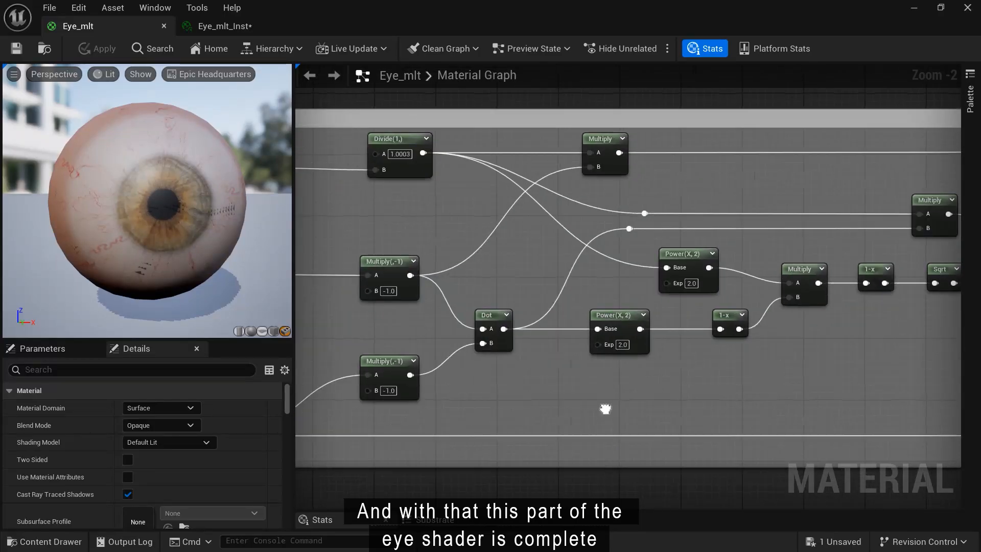
pyautogui.moveTo(606, 407); pyautogui.dragTo(324, 366, button='right')
# - Pan and zoom across the comment-boxed node groups, including the Iris mask group
pyautogui.scroll(-3, 543, 357)
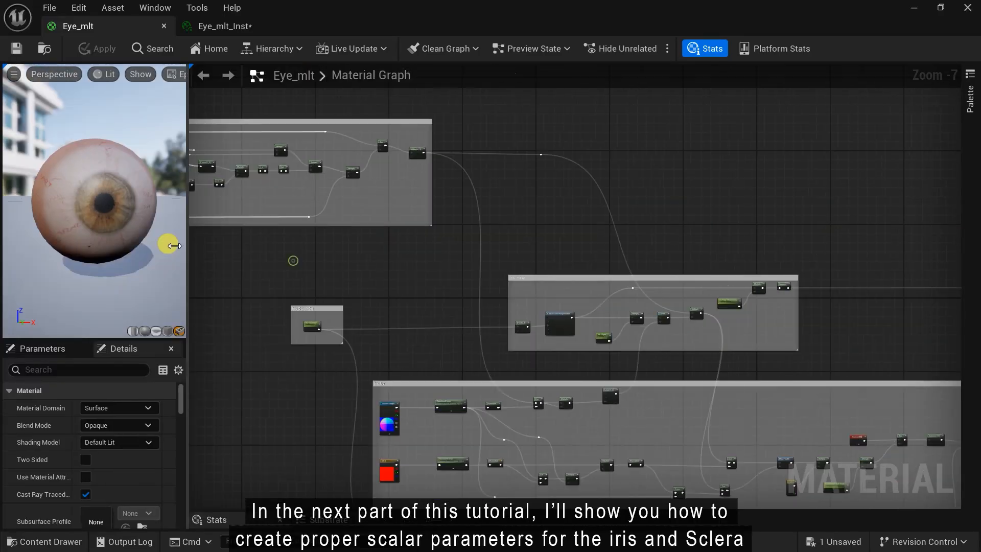
pyautogui.scroll(5, 245, 136)
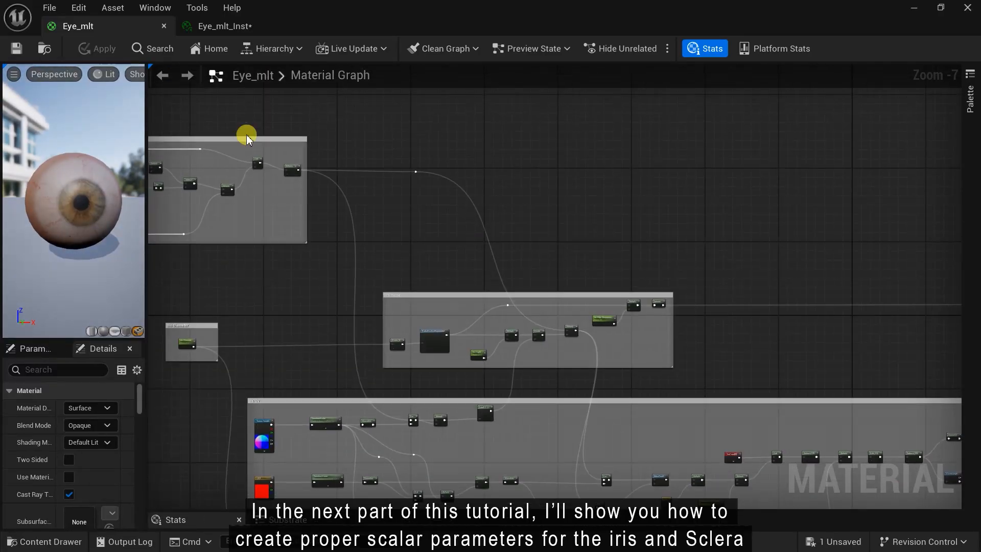
pyautogui.scroll(-1, 652, 387)
pyautogui.moveTo(405, 204); pyautogui.dragTo(961, 503, button='right')
pyautogui.moveTo(501, 355); pyautogui.dragTo(246, 66, button='right')
pyautogui.scroll(-2, 501, 354)
pyautogui.moveTo(639, 353); pyautogui.dragTo(540, 395, button='right')
pyautogui.scroll(1, 696, 245)
pyautogui.scroll(-1, 532, 326)
pyautogui.scroll(4, 547, 378)
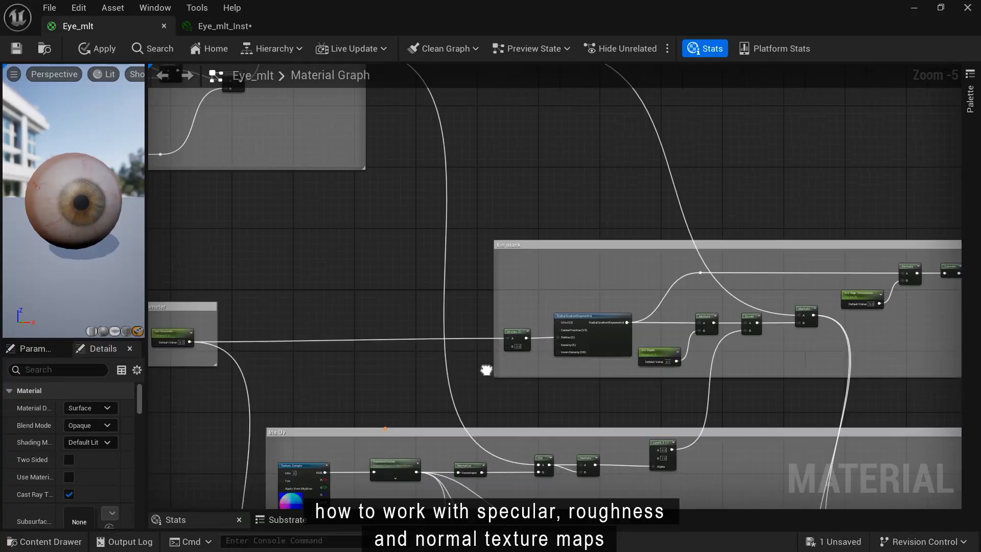
# - Review the Texture Sample nodes, the Normalize-Dot-Lerp chain and the large eye comment boxes
pyautogui.moveTo(486, 368); pyautogui.dragTo(519, 383, button='right')
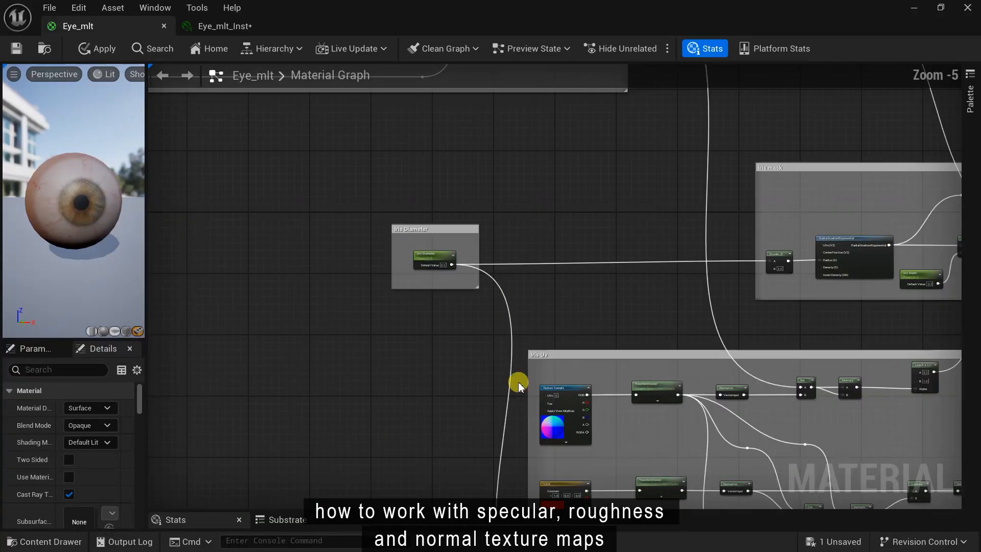
pyautogui.scroll(2, 519, 383)
pyautogui.scroll(1, 458, 457)
pyautogui.scroll(-2, 609, 421)
pyautogui.moveTo(608, 421); pyautogui.dragTo(410, 342, button='right')
pyautogui.scroll(-3, 411, 342)
pyautogui.moveTo(470, 291); pyautogui.dragTo(679, 432, button='right')
pyautogui.scroll(4, 615, 282)
pyautogui.scroll(-5, 423, 343)
pyautogui.scroll(-3, 681, 259)
pyautogui.scroll(-2, 598, 254)
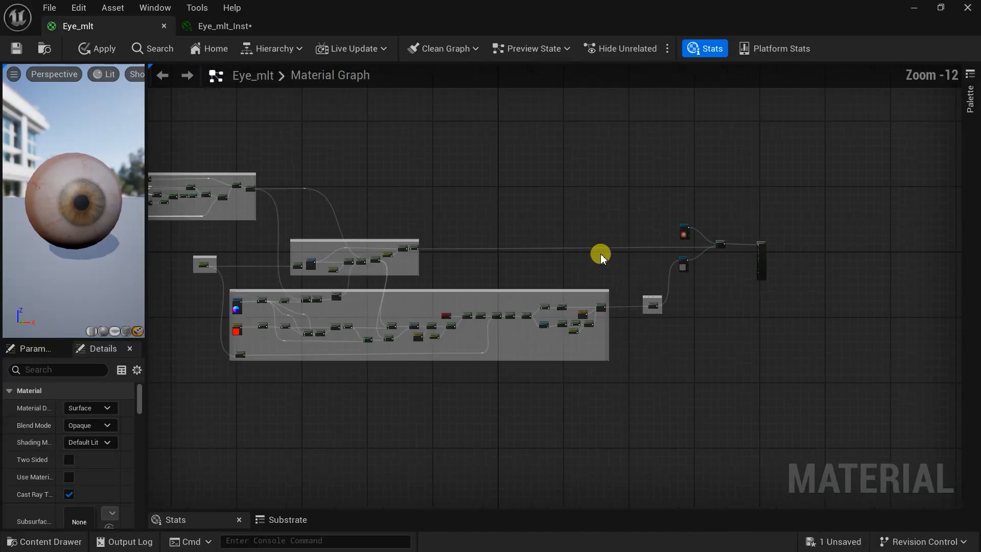